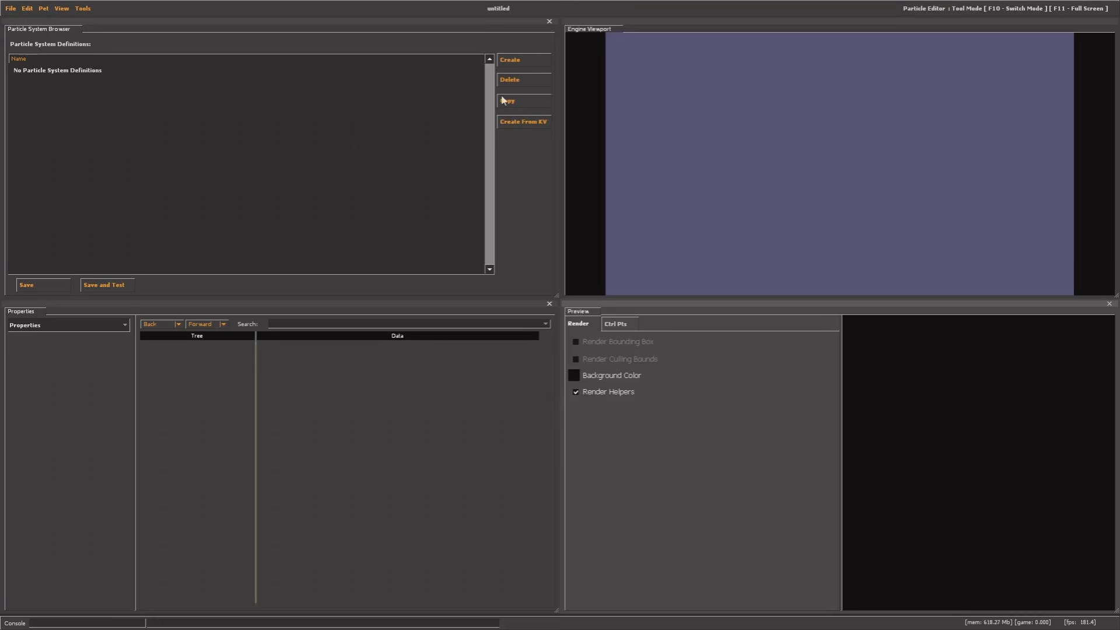
Add a new particle system definition and name it purple_energy1
{"action": "left_click", "coordinate": [519, 62]}
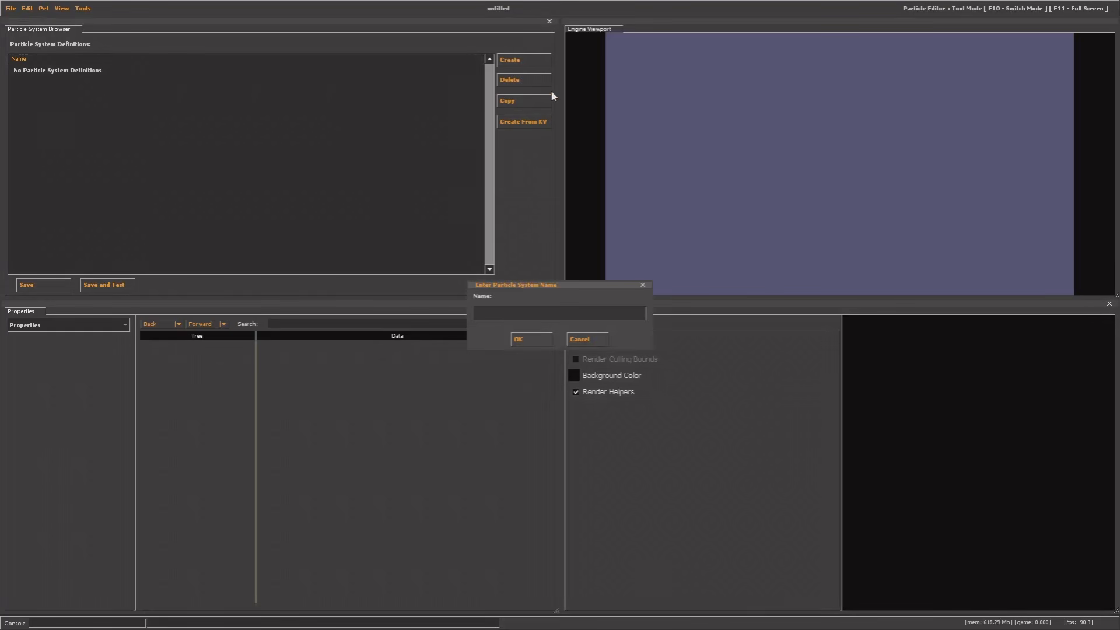
{"action": "left_click_drag", "start_coordinate": [492, 286], "coordinate": [418, 215]}
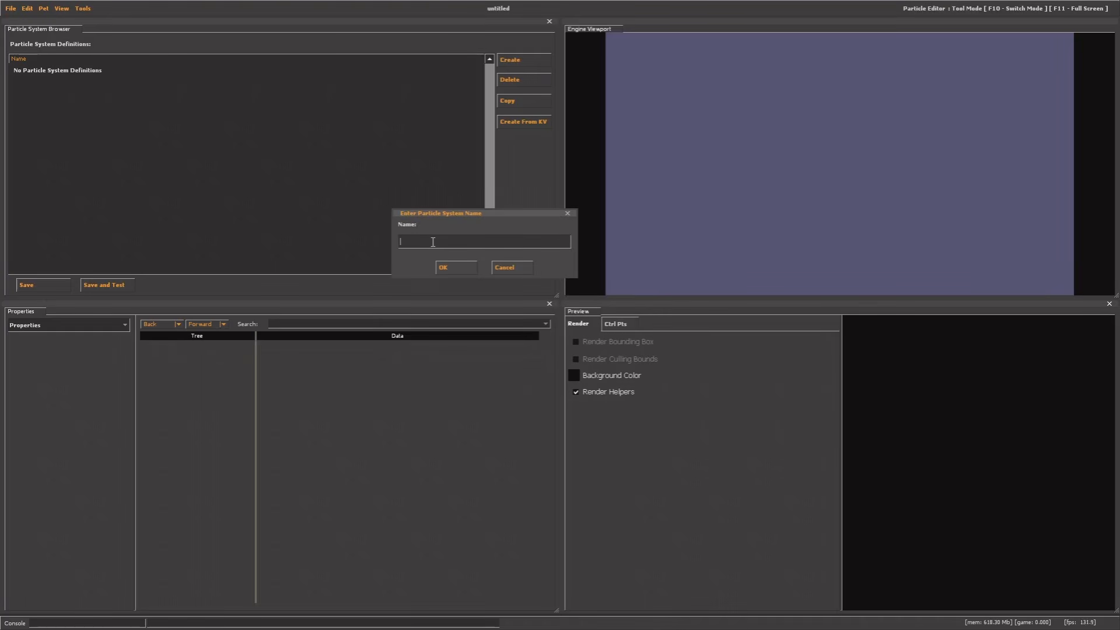
{"action": "type", "text": "purple_energy1"}
{"action": "left_click", "coordinate": [445, 267]}
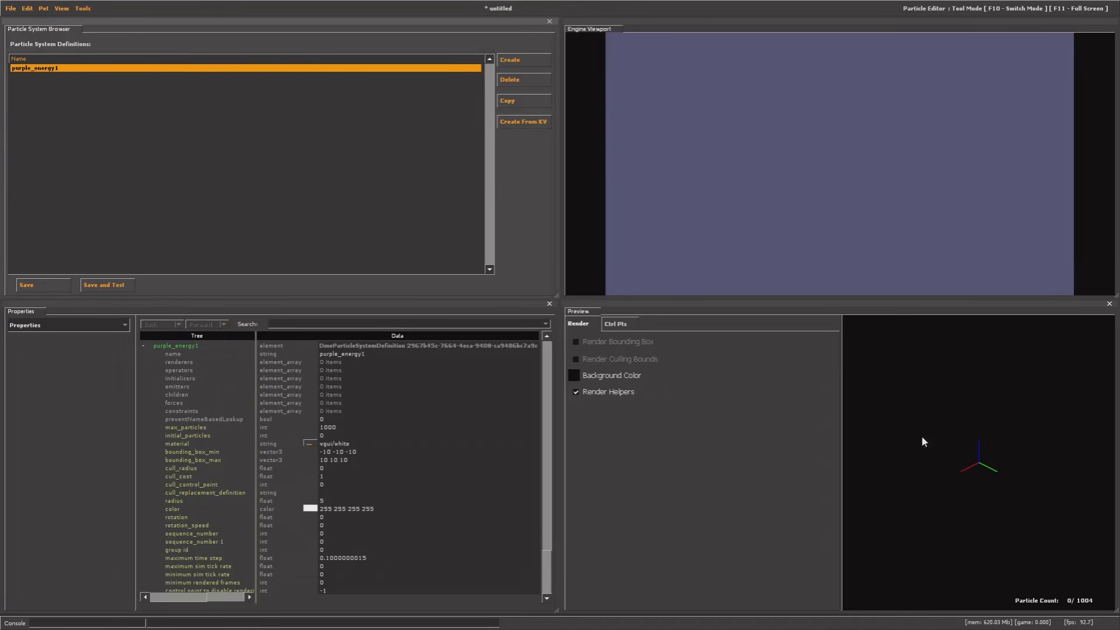
{"action": "mouse_move", "coordinate": [996, 468]}
{"action": "left_mouse_down"}
{"action": "mouse_move", "coordinate": [1007, 467]}
{"action": "mouse_move", "coordinate": [987, 468]}
{"action": "mouse_move", "coordinate": [1008, 466]}
{"action": "mouse_move", "coordinate": [988, 470]}
{"action": "mouse_move", "coordinate": [1000, 473]}
{"action": "left_mouse_up"}
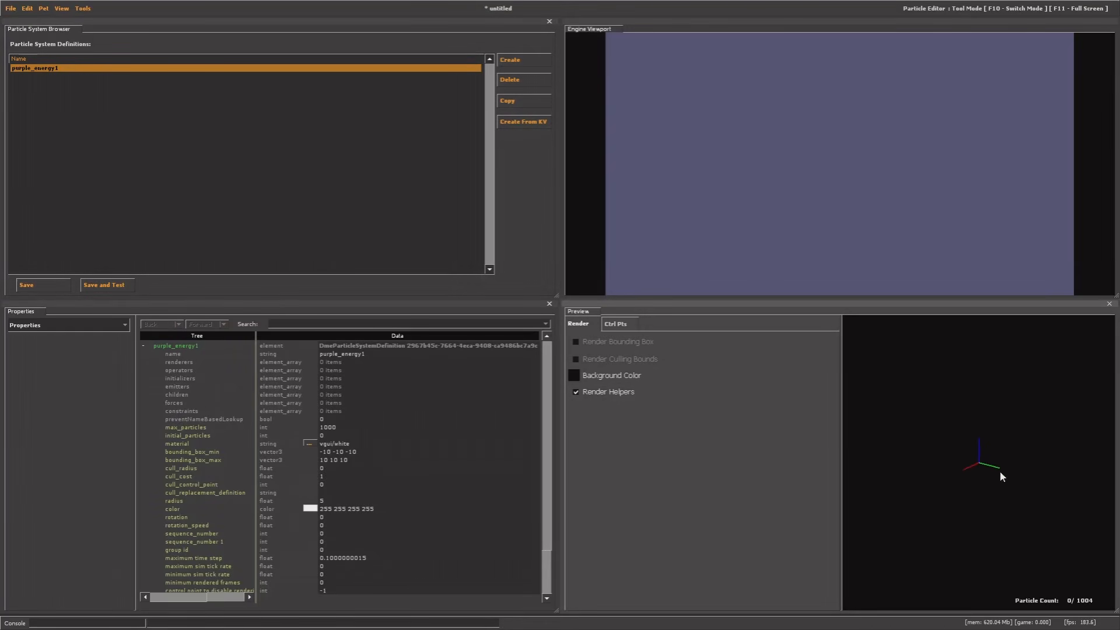
{"action": "mouse_move", "coordinate": [986, 470]}
{"action": "right_mouse_down"}
{"action": "mouse_move", "coordinate": [986, 435]}
{"action": "mouse_move", "coordinate": [972, 453]}
{"action": "right_mouse_up"}
{"action": "left_click", "coordinate": [180, 447]}
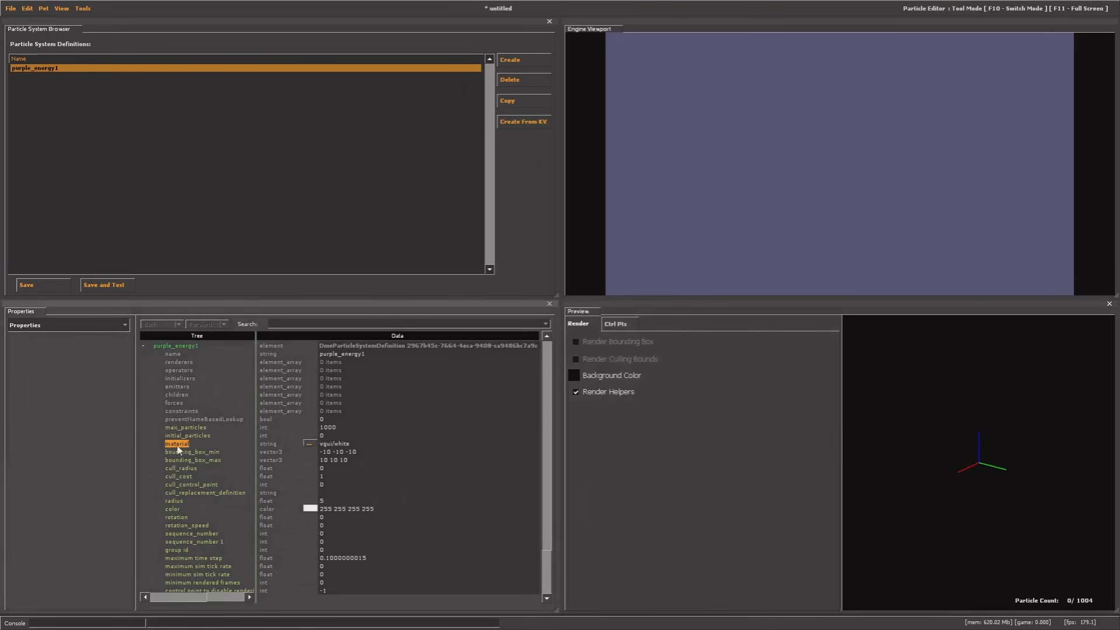
Open the material file chooser for purple_energy1, widen it, and filter the list for softglow
{"action": "left_click", "coordinate": [309, 444]}
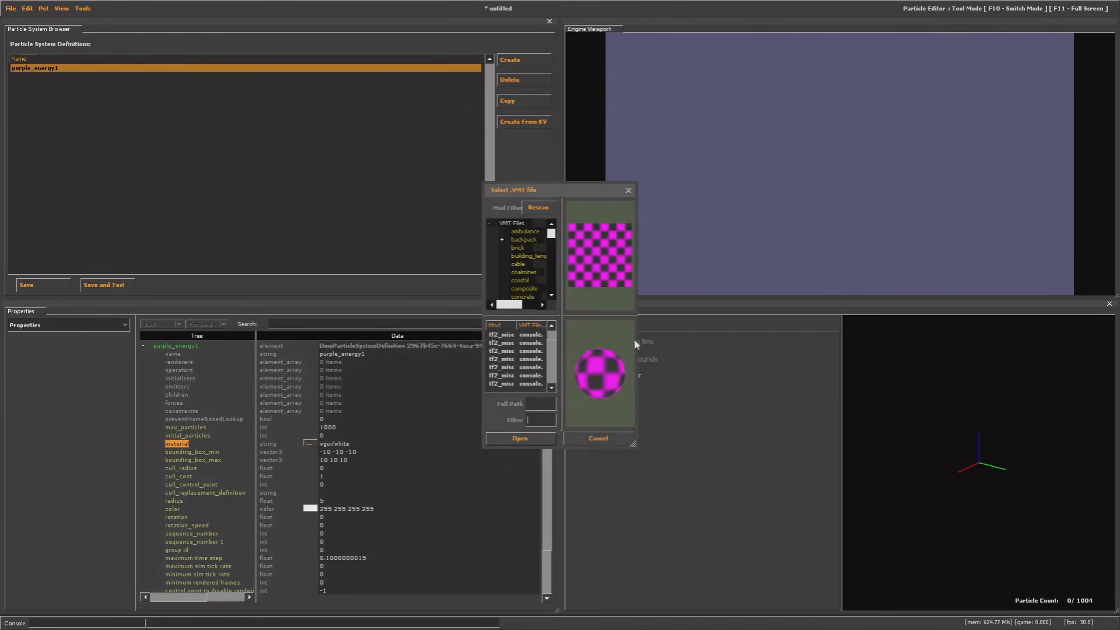
{"action": "left_click_drag", "start_coordinate": [638, 317], "coordinate": [863, 311]}
{"action": "left_click_drag", "start_coordinate": [632, 194], "coordinate": [516, 188]}
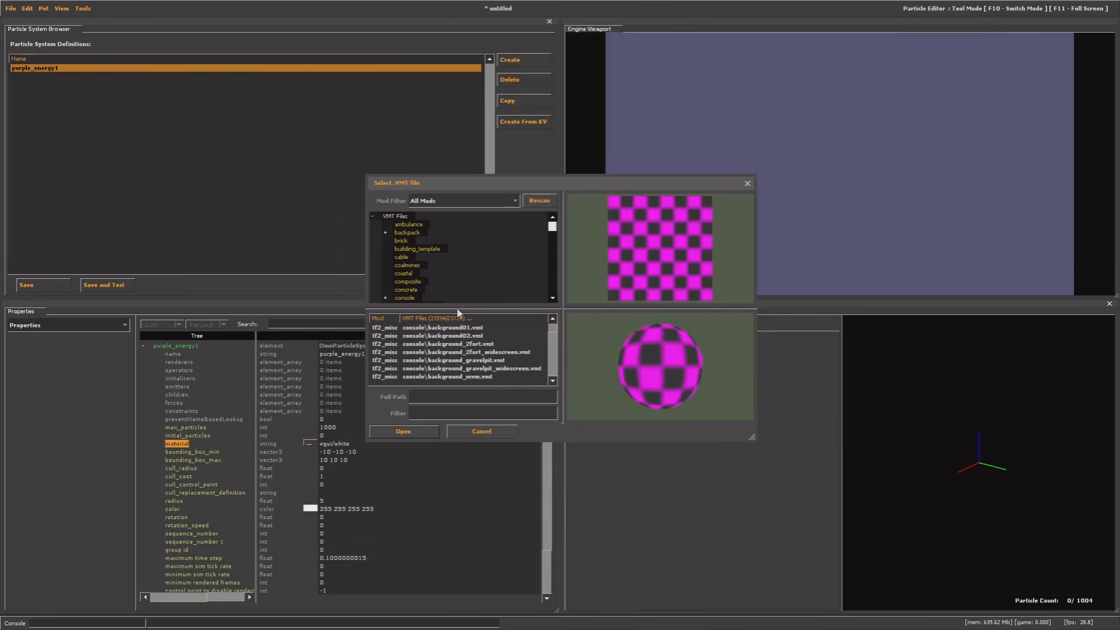
{"action": "left_click", "coordinate": [453, 412]}
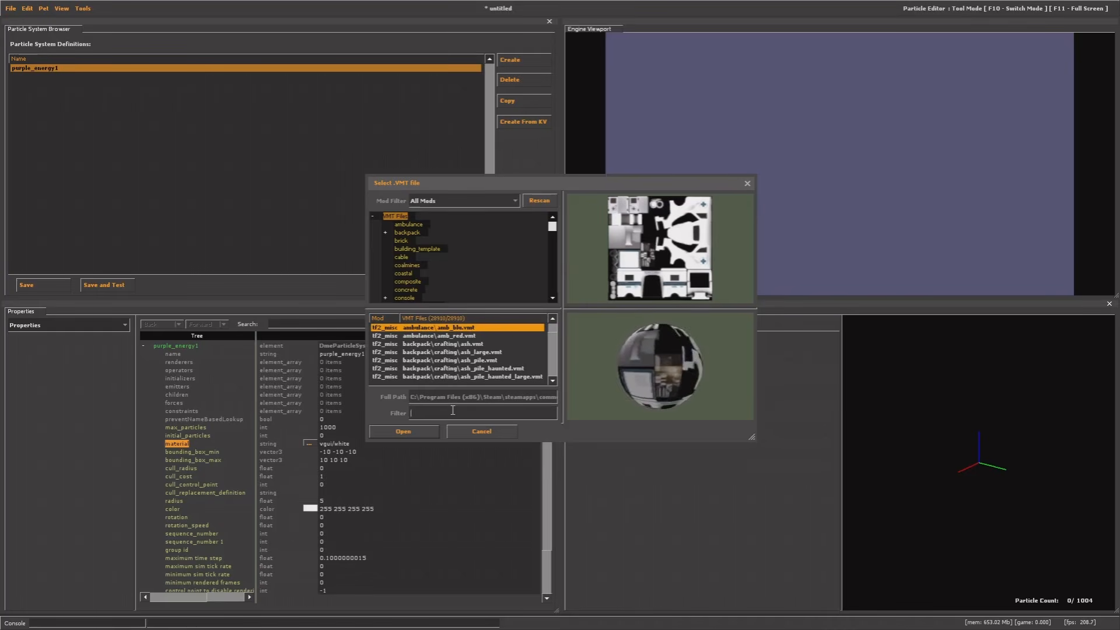
{"action": "type", "text": "softglow"}
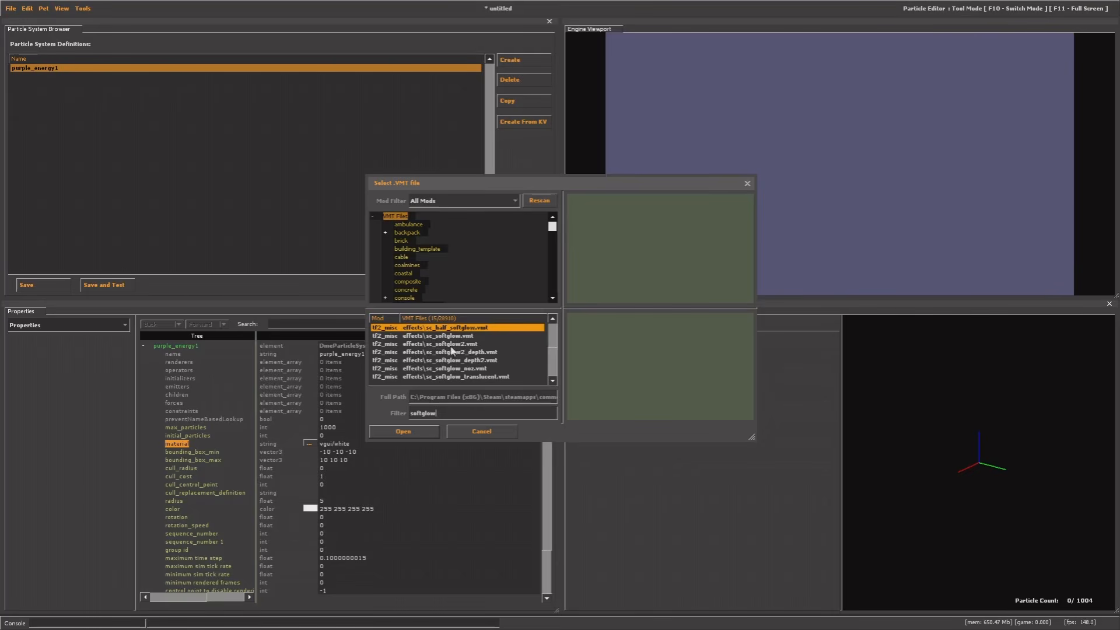
Preview the softglow variants and apply effects\sc_softglow.vmt as the system's material
{"action": "left_click", "coordinate": [415, 336]}
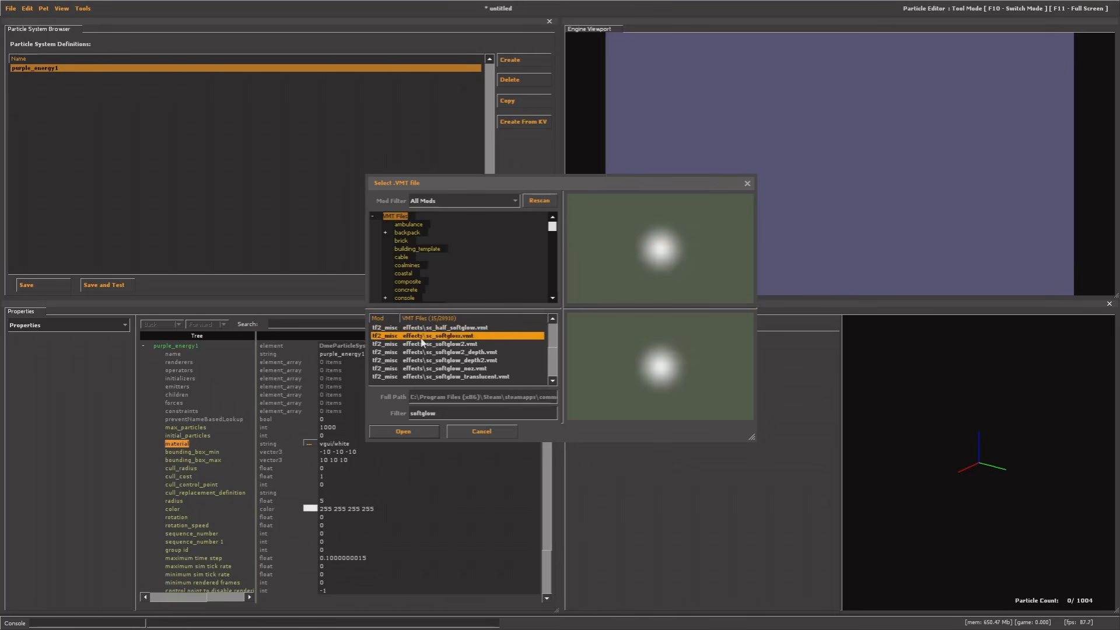
{"action": "left_click", "coordinate": [421, 344]}
{"action": "left_click", "coordinate": [427, 352]}
{"action": "left_click", "coordinate": [427, 360]}
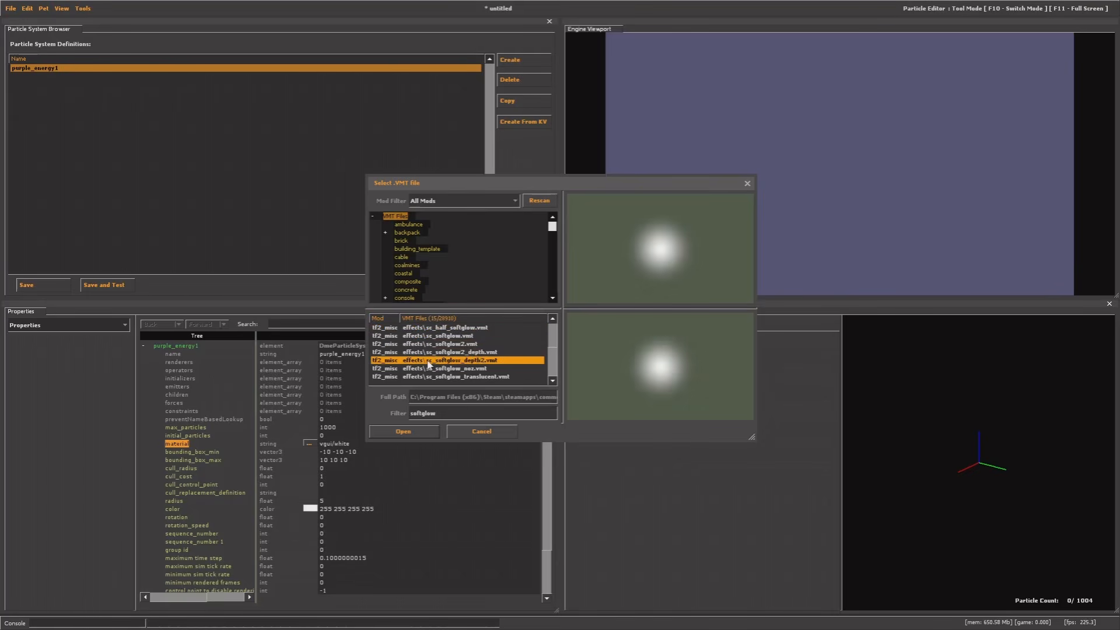
{"action": "left_click", "coordinate": [432, 368]}
{"action": "left_click", "coordinate": [433, 376]}
{"action": "scroll", "coordinate": [435, 363], "scroll_direction": "down", "scroll_amount": 2}
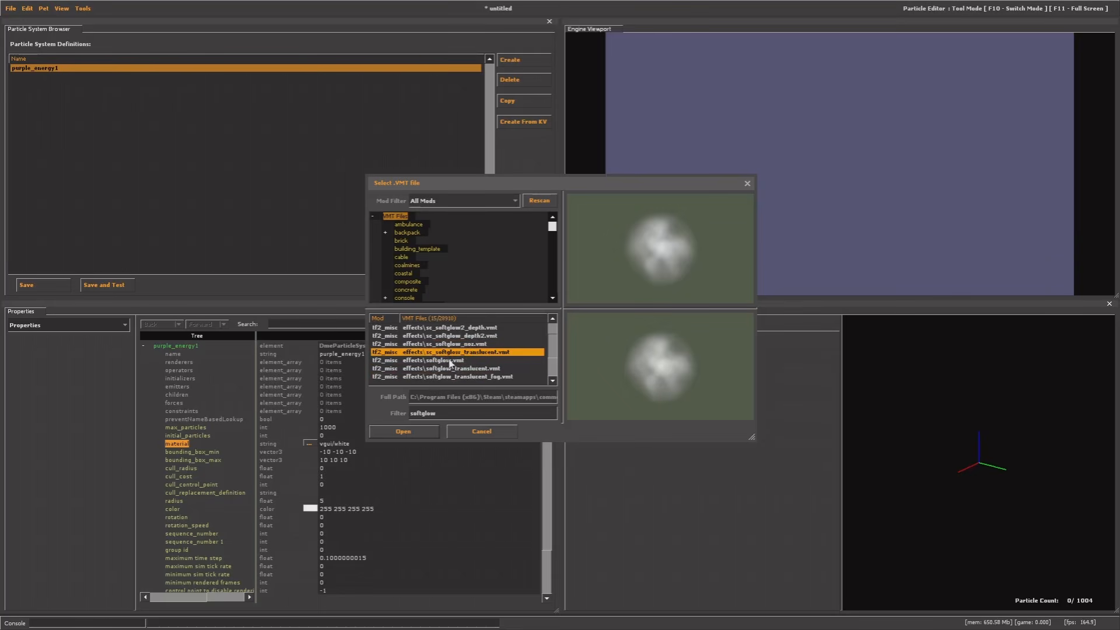
{"action": "left_click", "coordinate": [431, 337]}
{"action": "left_click", "coordinate": [437, 344]}
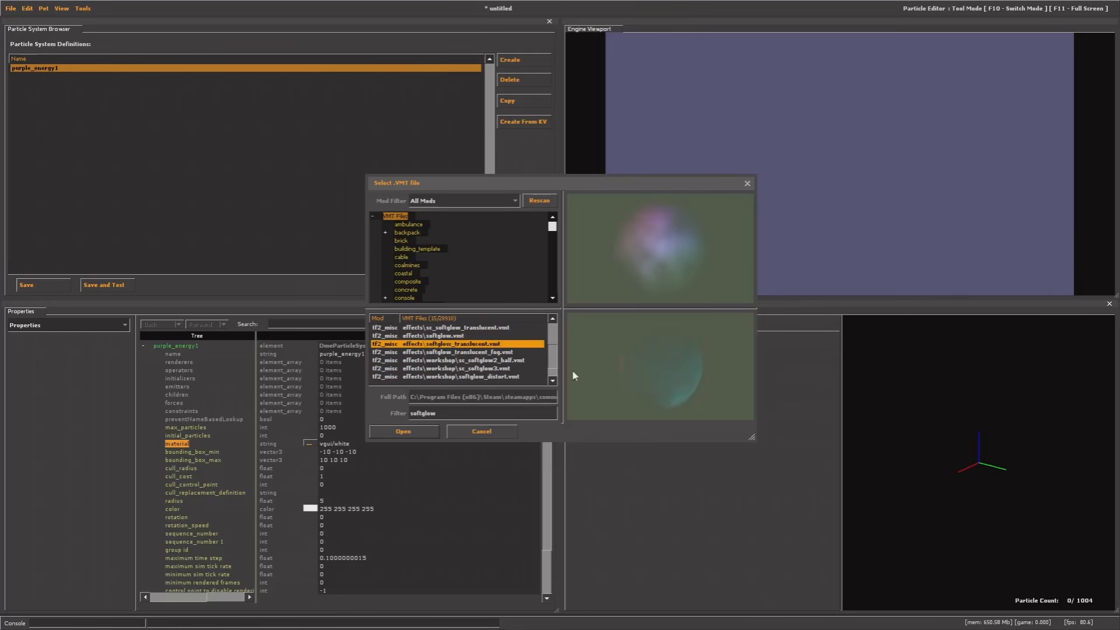
{"action": "left_click", "coordinate": [475, 360]}
{"action": "scroll", "coordinate": [475, 363], "scroll_direction": "up", "scroll_amount": 2}
{"action": "left_click", "coordinate": [437, 337]}
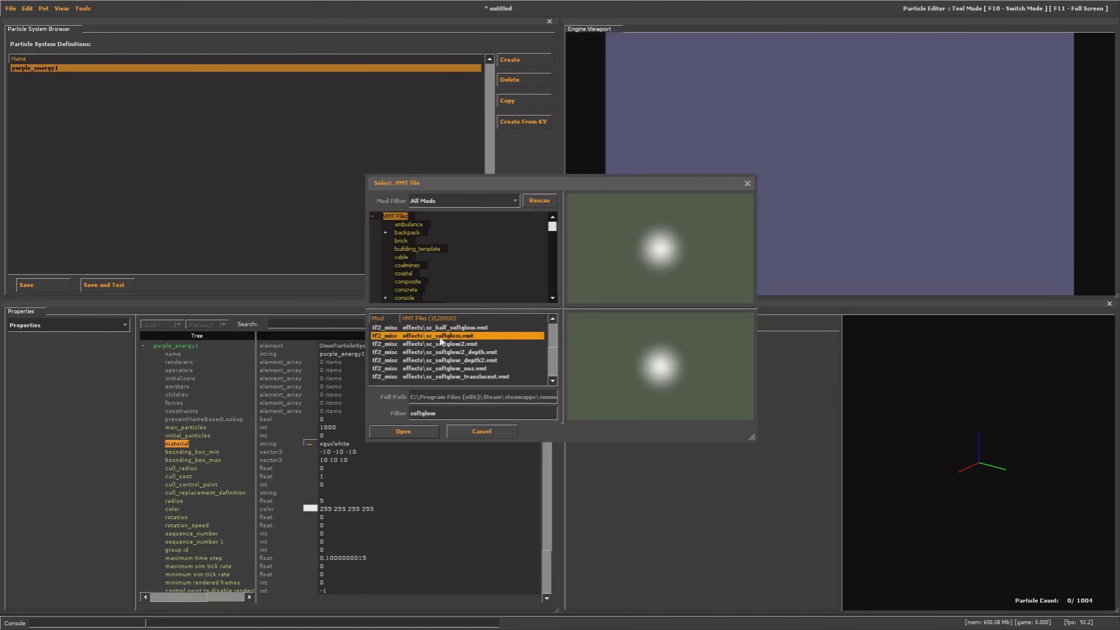
{"action": "double_click", "coordinate": [464, 338]}
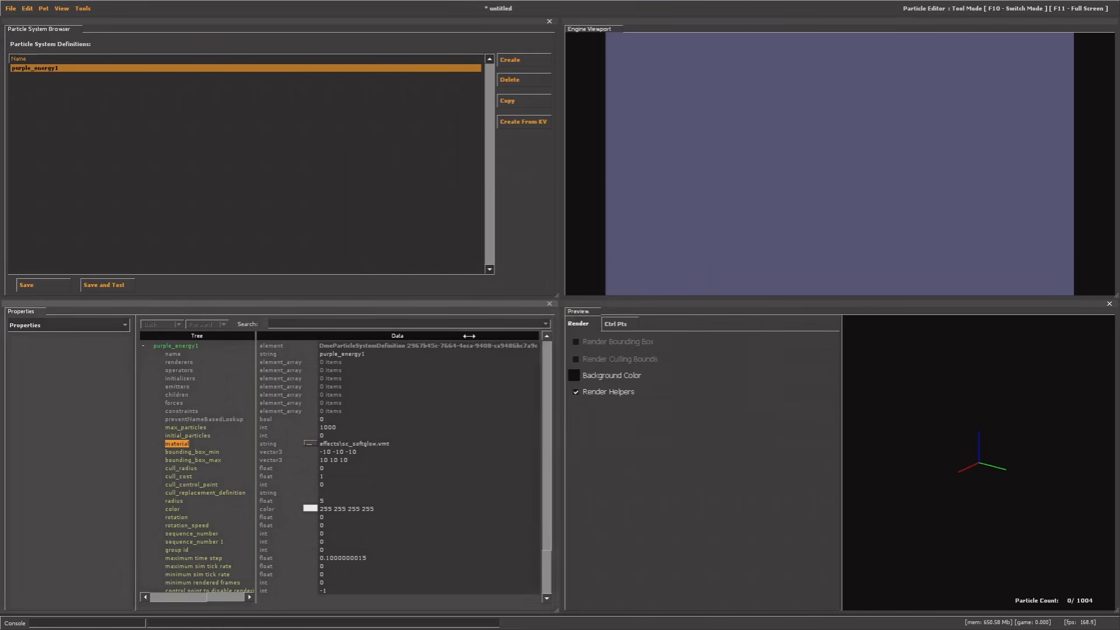
Switch to the Renderer functions and add render_animated_sprites to purple_energy1
{"action": "left_click_drag", "start_coordinate": [346, 444], "coordinate": [403, 447]}
{"action": "left_click", "coordinate": [334, 443]}
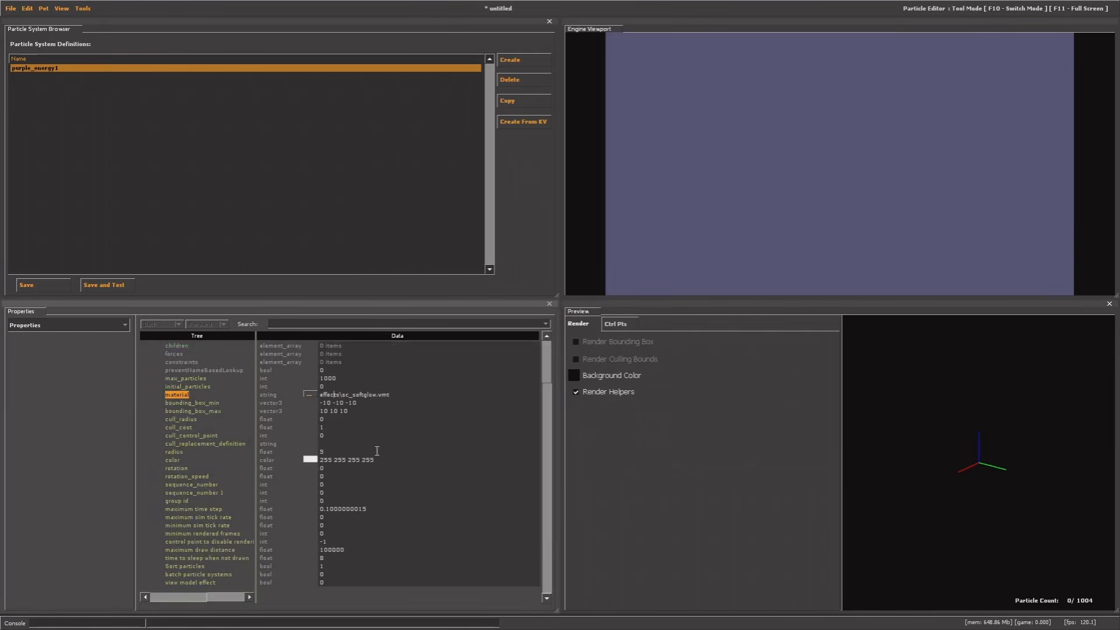
{"action": "left_click", "coordinate": [34, 329]}
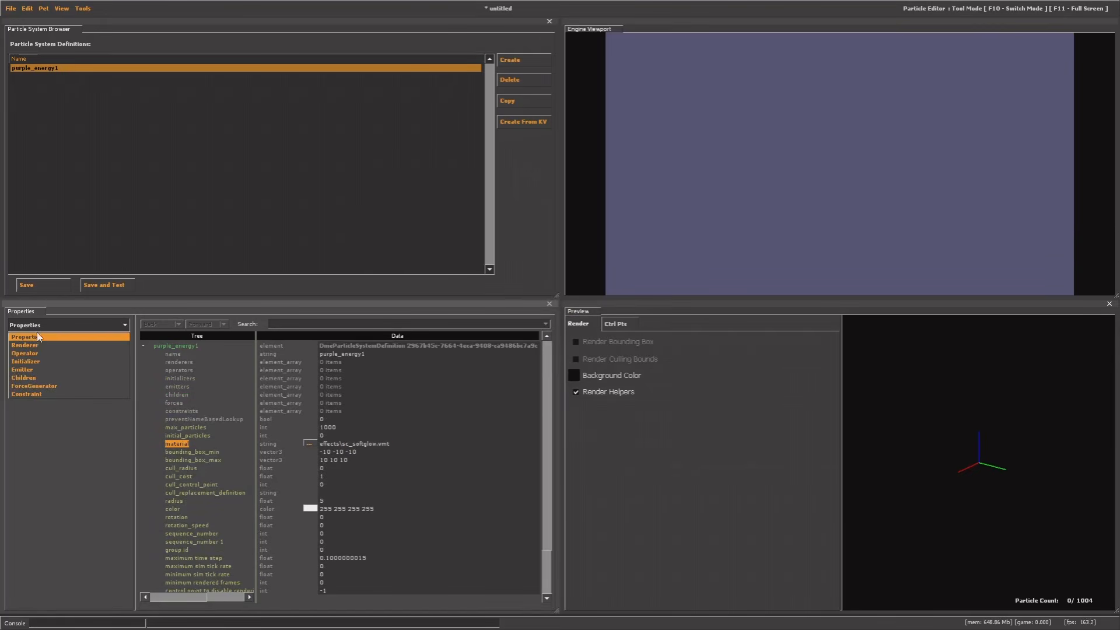
{"action": "left_click", "coordinate": [33, 346]}
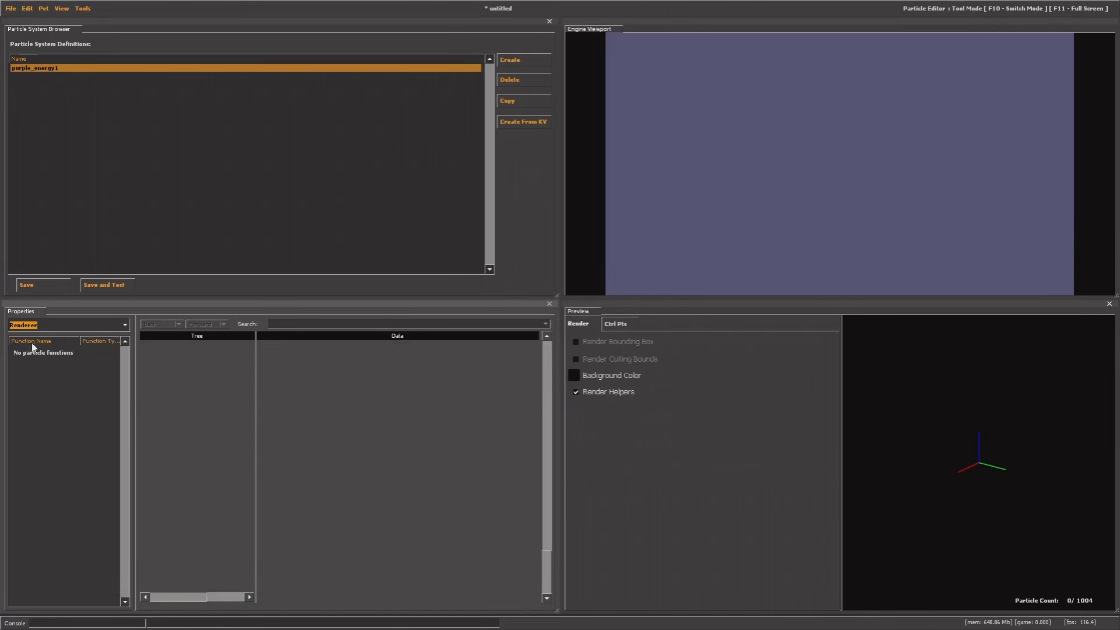
{"action": "right_click", "coordinate": [53, 368]}
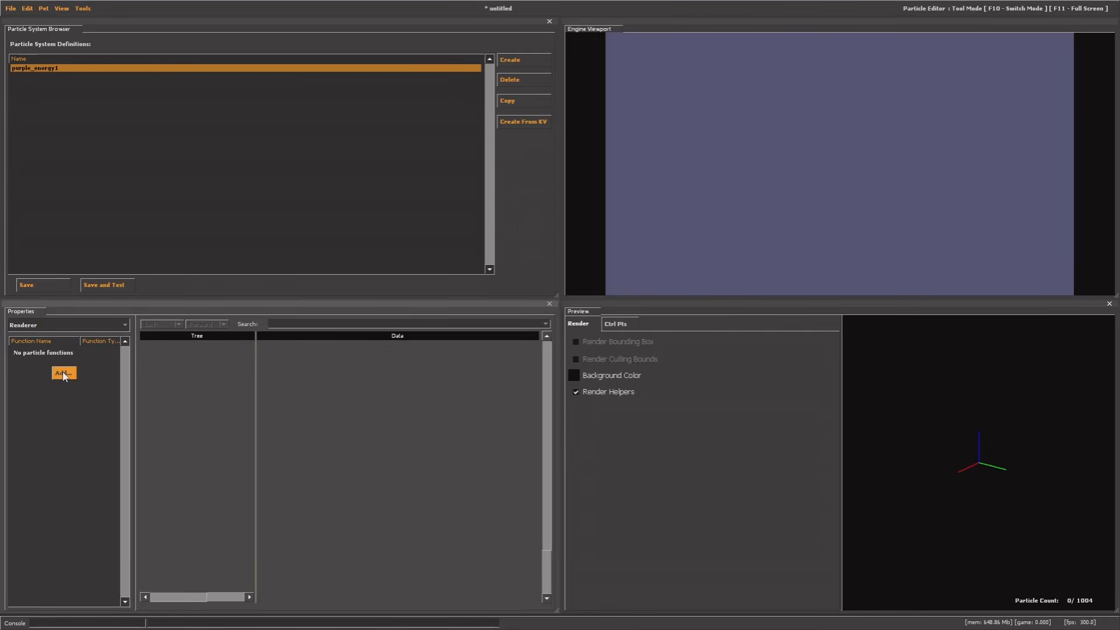
{"action": "left_click", "coordinate": [62, 372]}
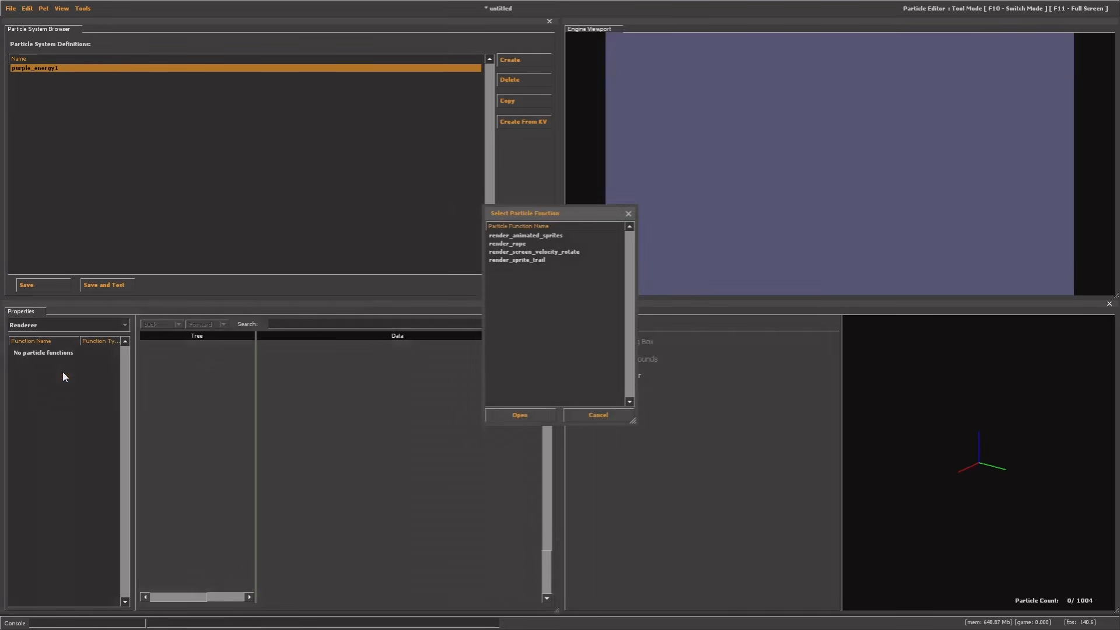
{"action": "double_click", "coordinate": [504, 236]}
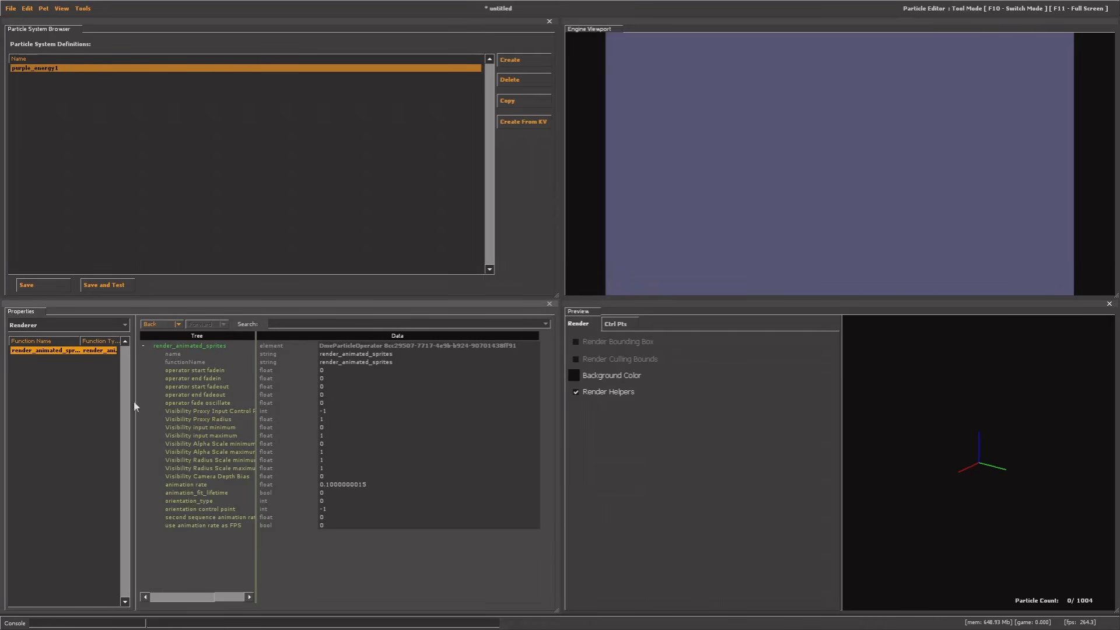
{"action": "left_click", "coordinate": [42, 325]}
Under Operator functions, add Alpha Fade In Random, Alpha Fade Out Random and Movement Basic
{"action": "left_click", "coordinate": [30, 349]}
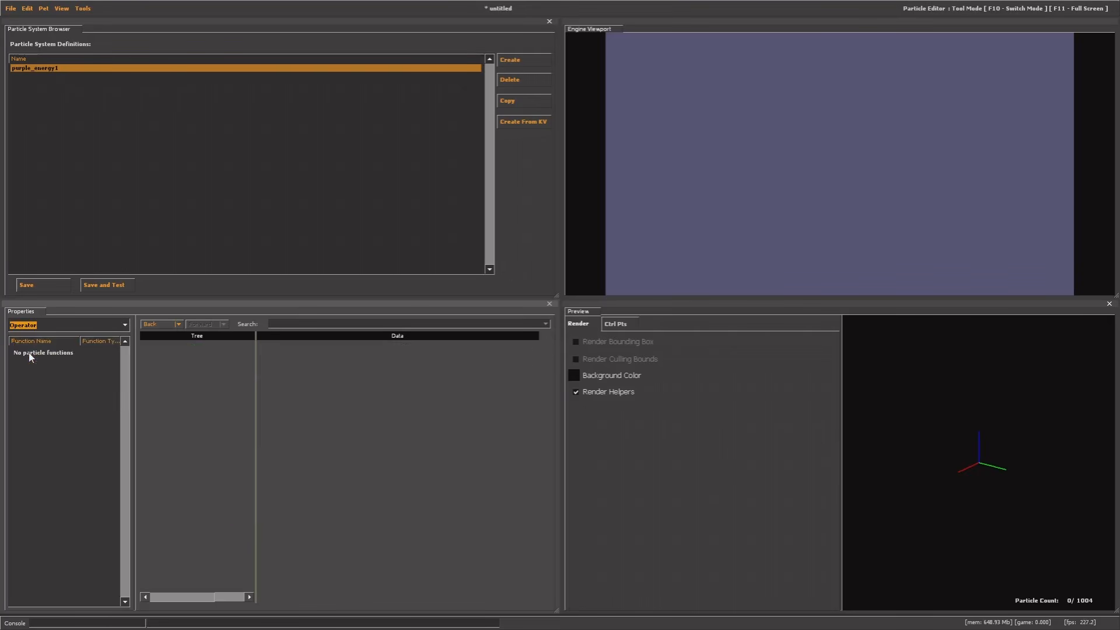
{"action": "left_click", "coordinate": [53, 373]}
{"action": "left_click", "coordinate": [62, 375]}
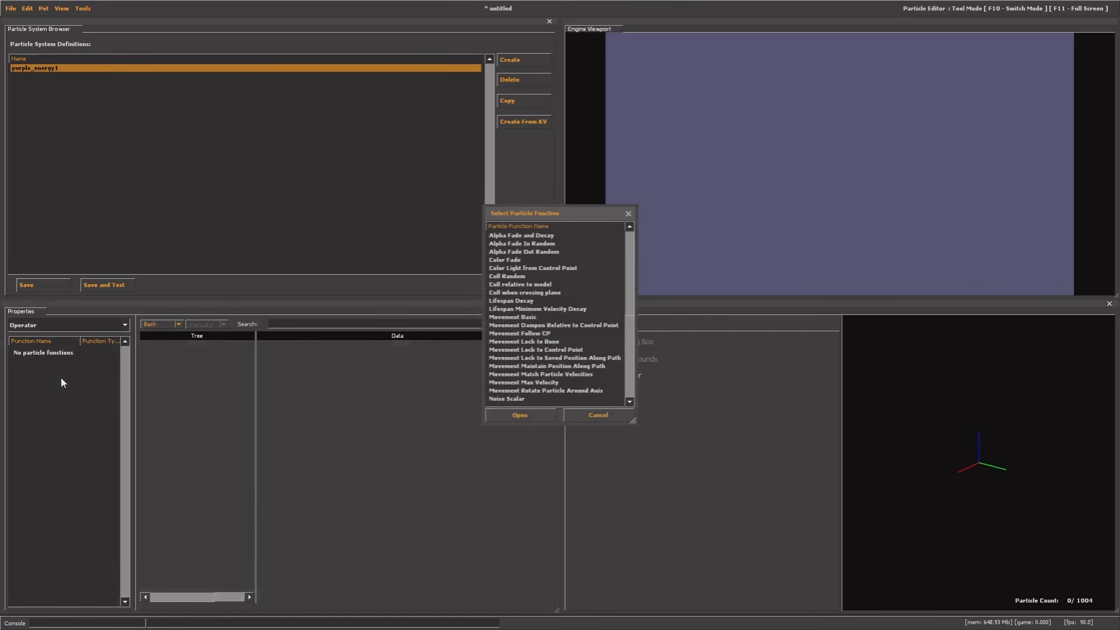
{"action": "double_click", "coordinate": [543, 244]}
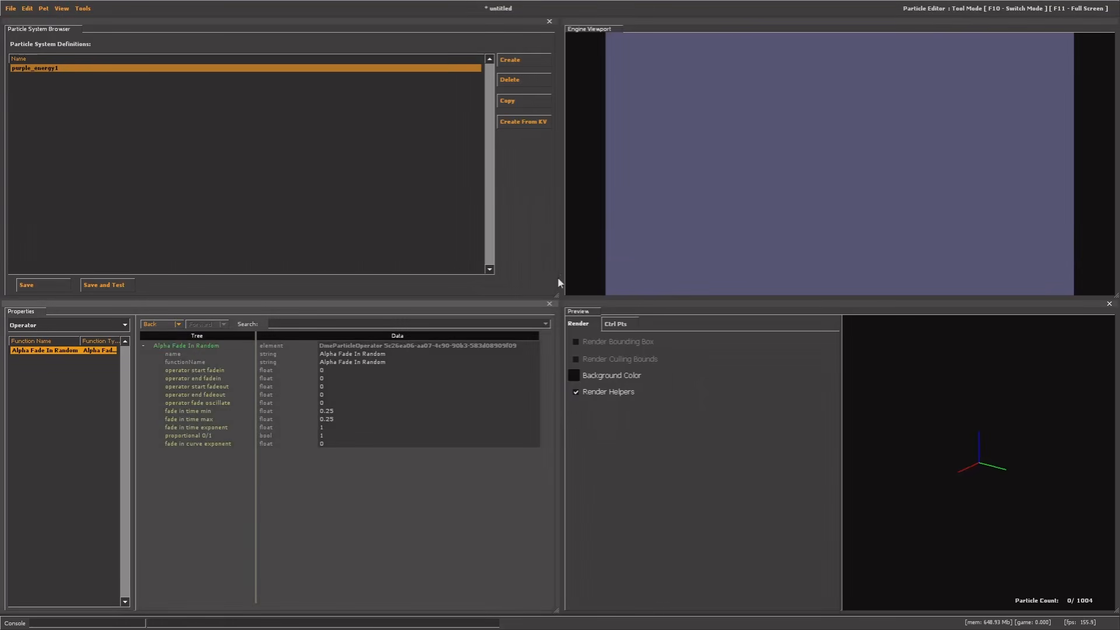
{"action": "right_click", "coordinate": [49, 379]}
{"action": "left_click", "coordinate": [49, 379]}
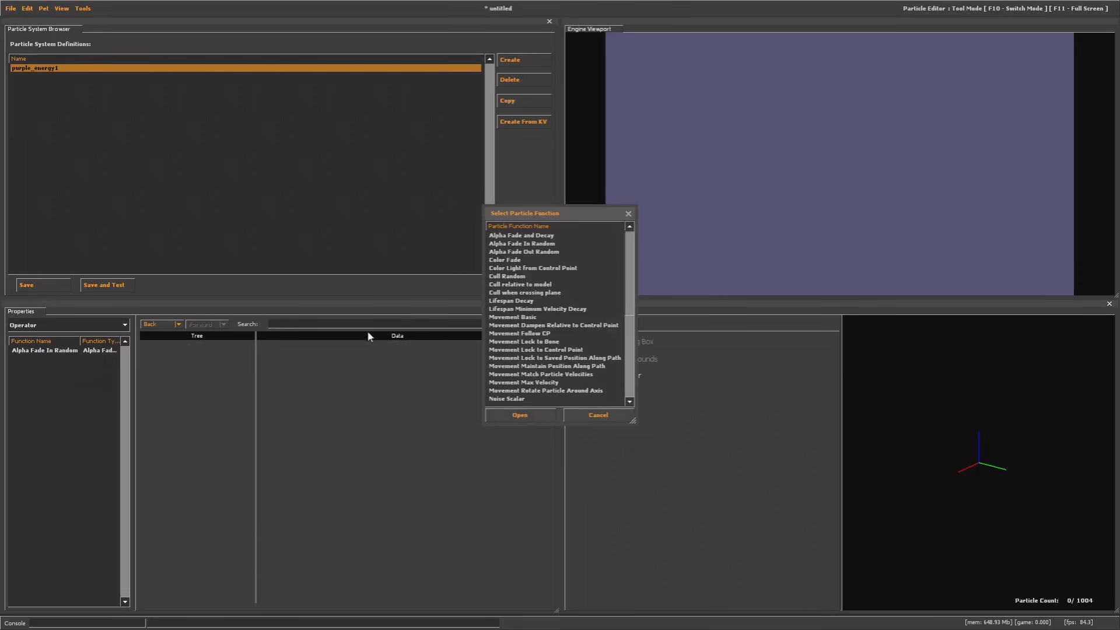
{"action": "double_click", "coordinate": [531, 249]}
{"action": "right_click", "coordinate": [59, 391]}
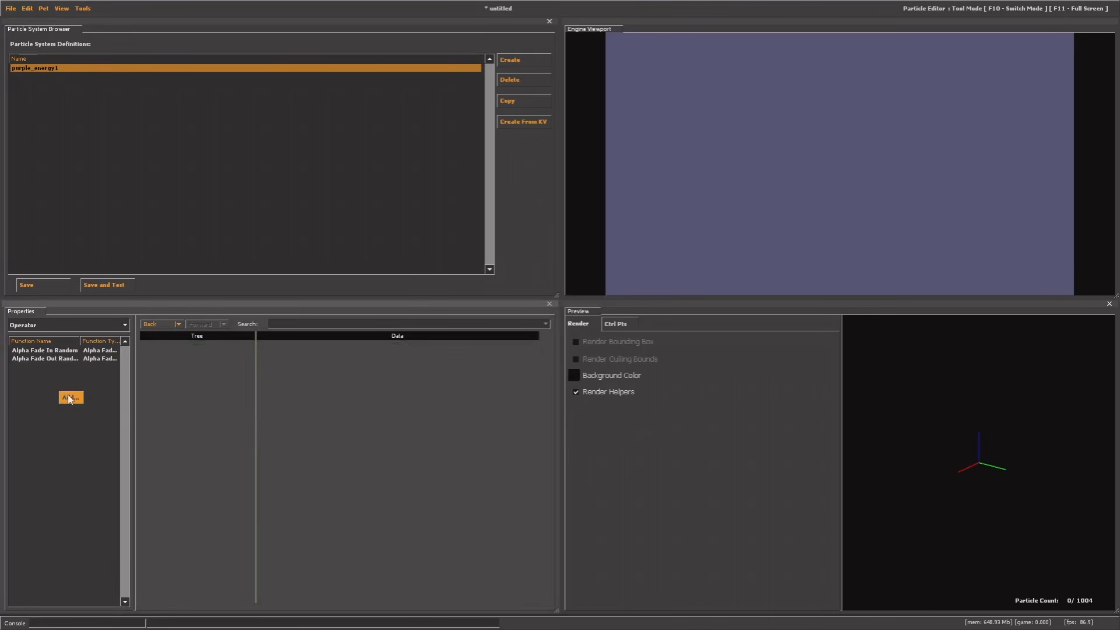
{"action": "left_click", "coordinate": [71, 394]}
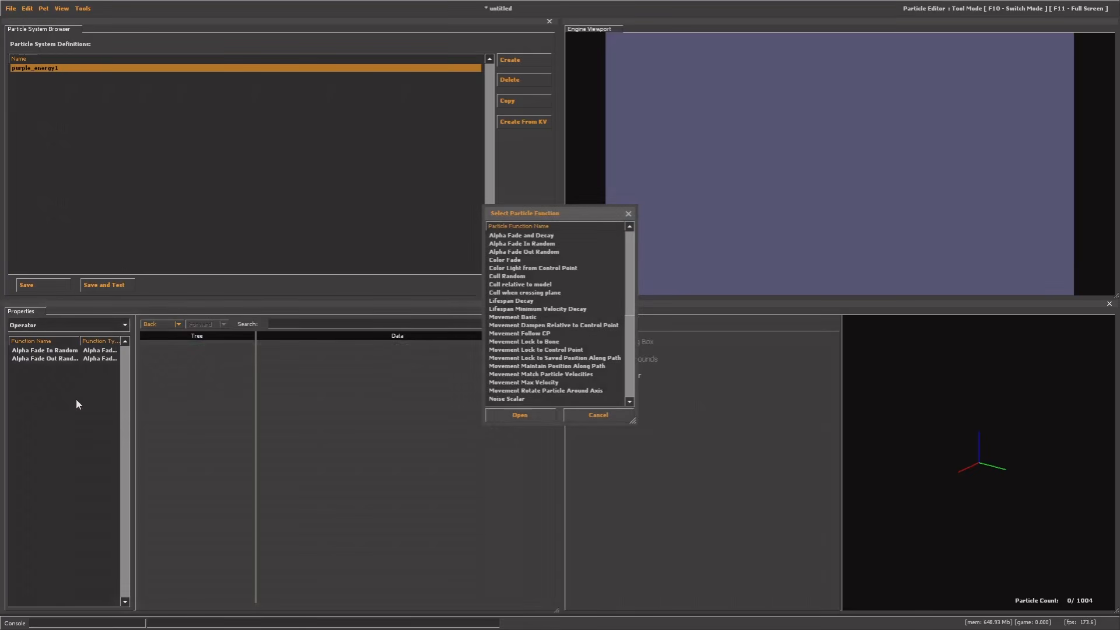
{"action": "double_click", "coordinate": [529, 318]}
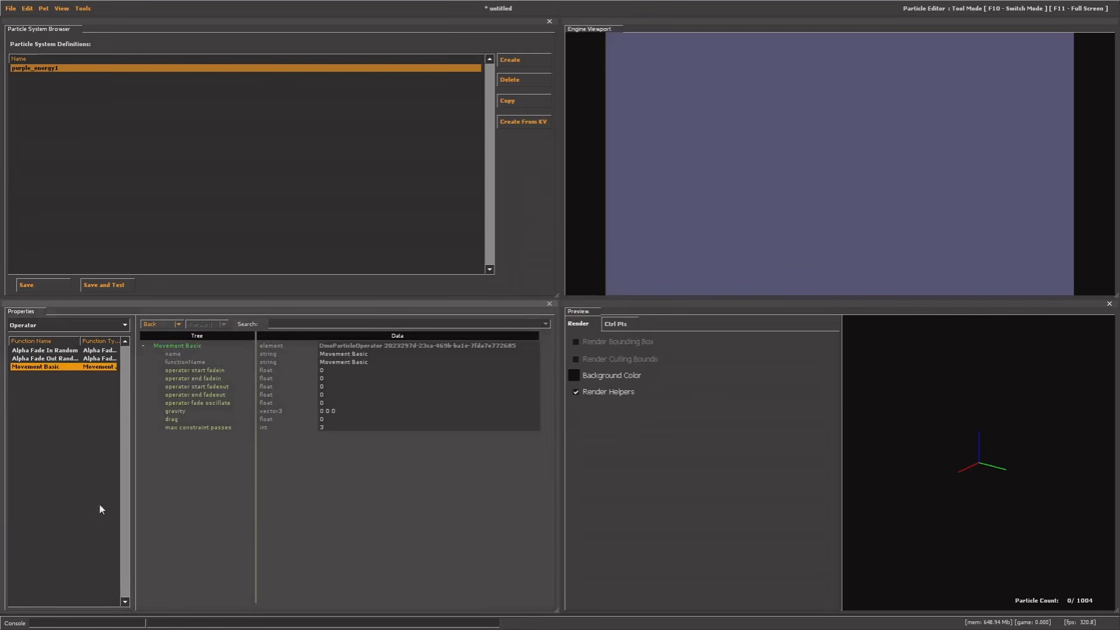
Add the Movement Lock to Control Point and Radius Scale operators to purple_energy1
{"action": "right_click", "coordinate": [49, 390]}
{"action": "left_click", "coordinate": [56, 396]}
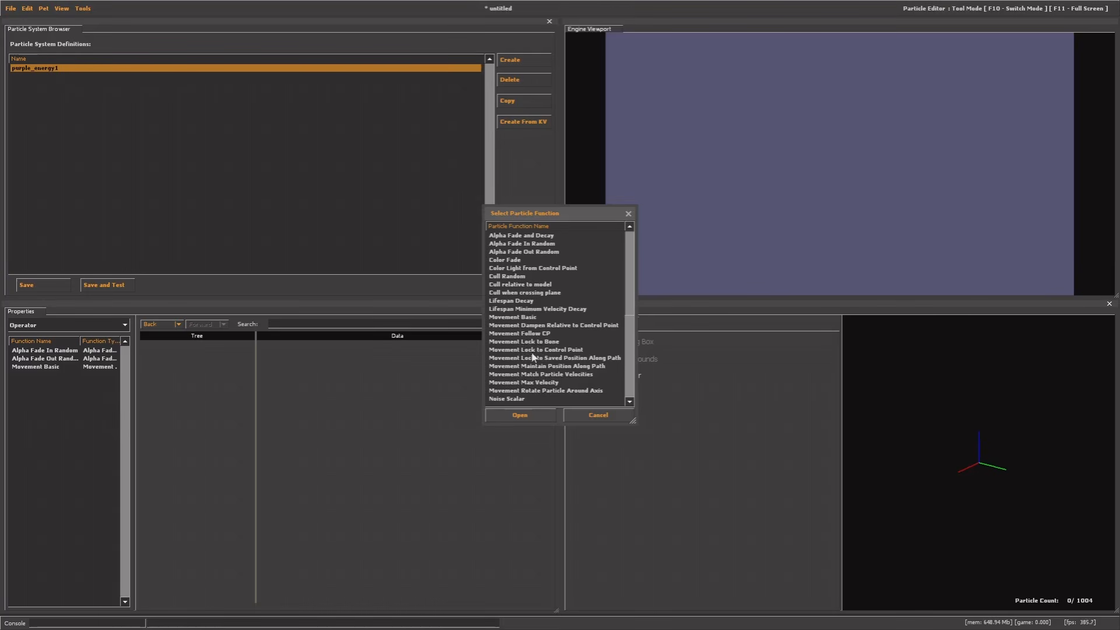
{"action": "double_click", "coordinate": [527, 350]}
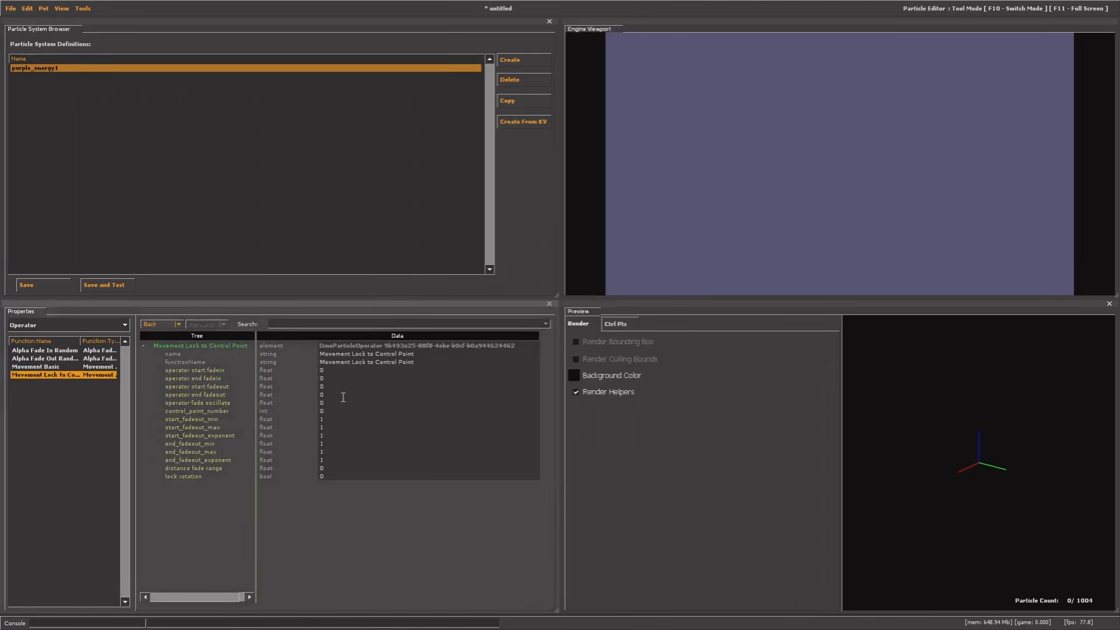
{"action": "left_click", "coordinate": [62, 422]}
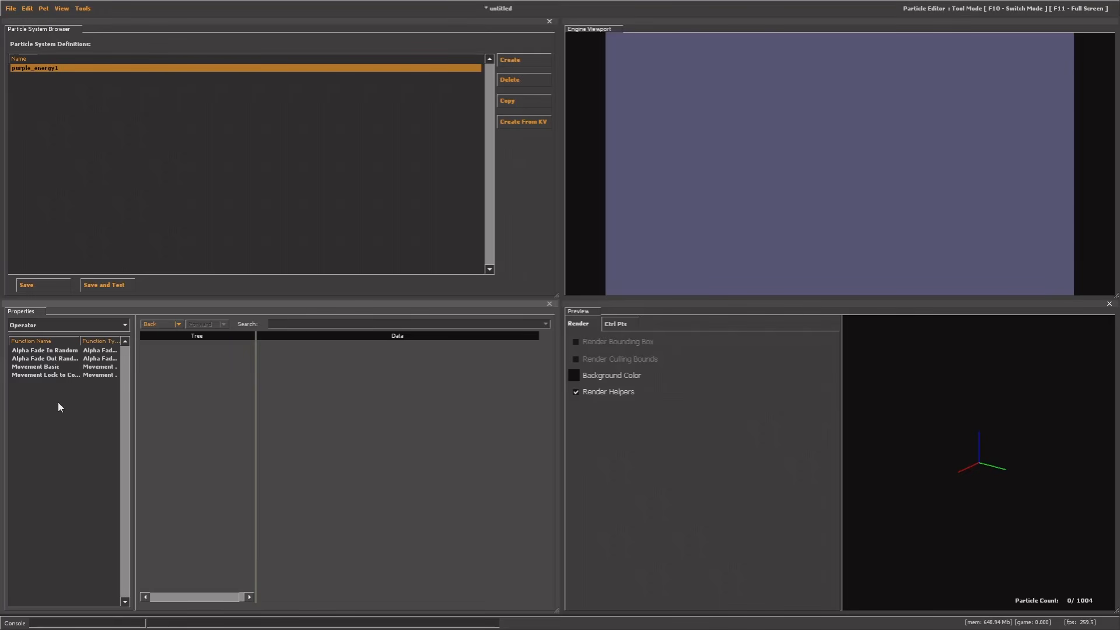
{"action": "right_click", "coordinate": [56, 401]}
{"action": "left_click", "coordinate": [65, 408]}
{"action": "scroll", "coordinate": [530, 367], "scroll_direction": "down", "scroll_amount": 5}
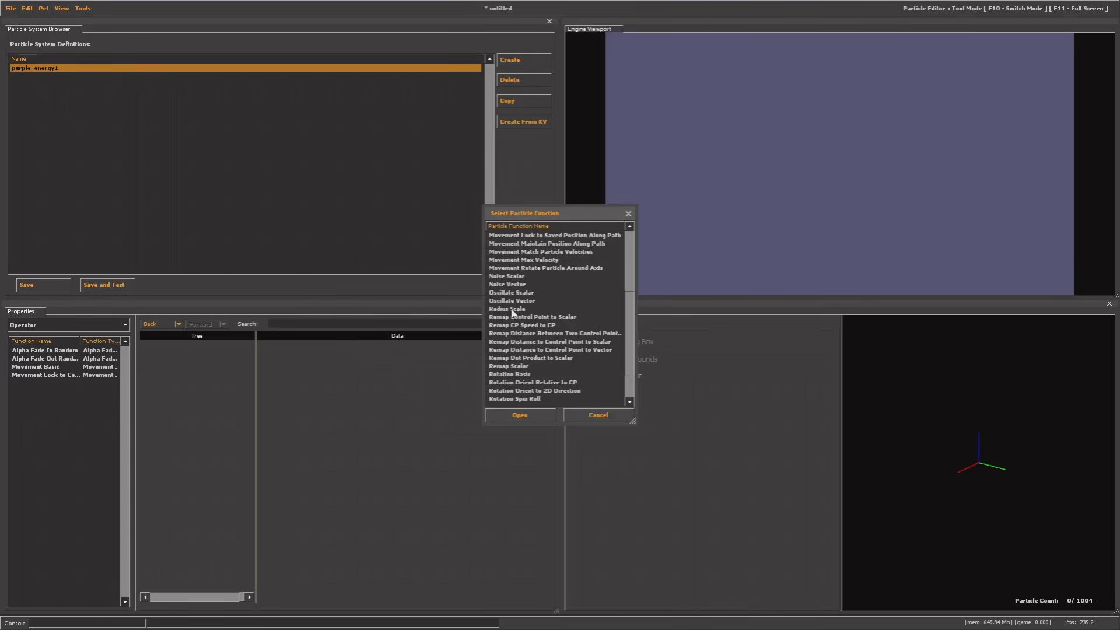
{"action": "double_click", "coordinate": [511, 310]}
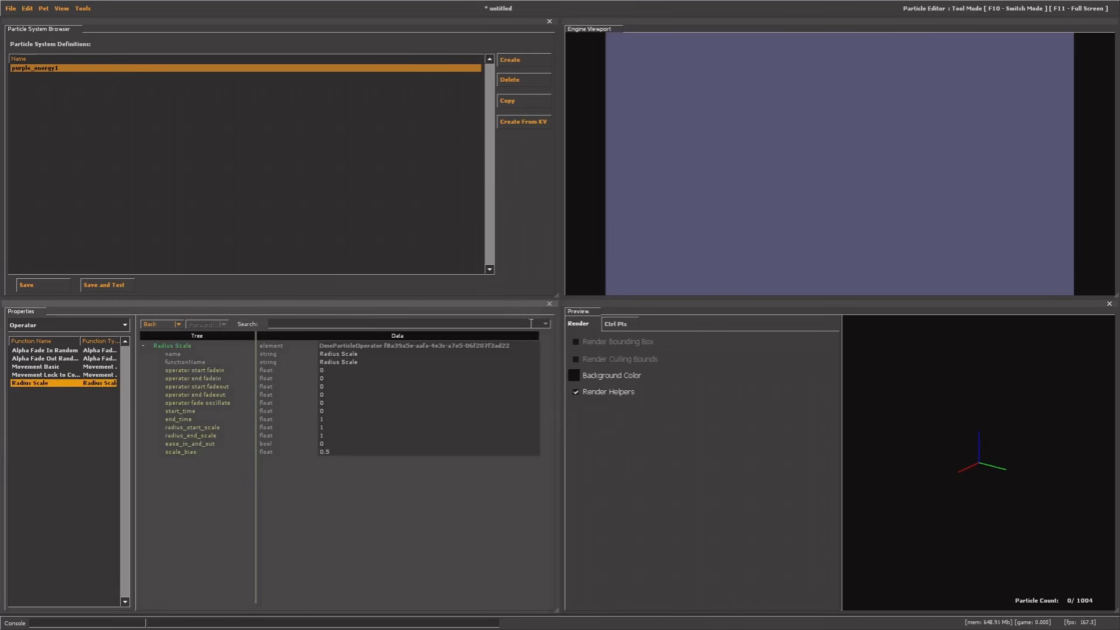
{"action": "left_click", "coordinate": [39, 375]}
{"action": "left_click", "coordinate": [40, 367]}
Check the movement lock and Radius Scale operators, and browse the function list without adding anything
{"action": "left_click", "coordinate": [41, 358]}
{"action": "left_click", "coordinate": [43, 351]}
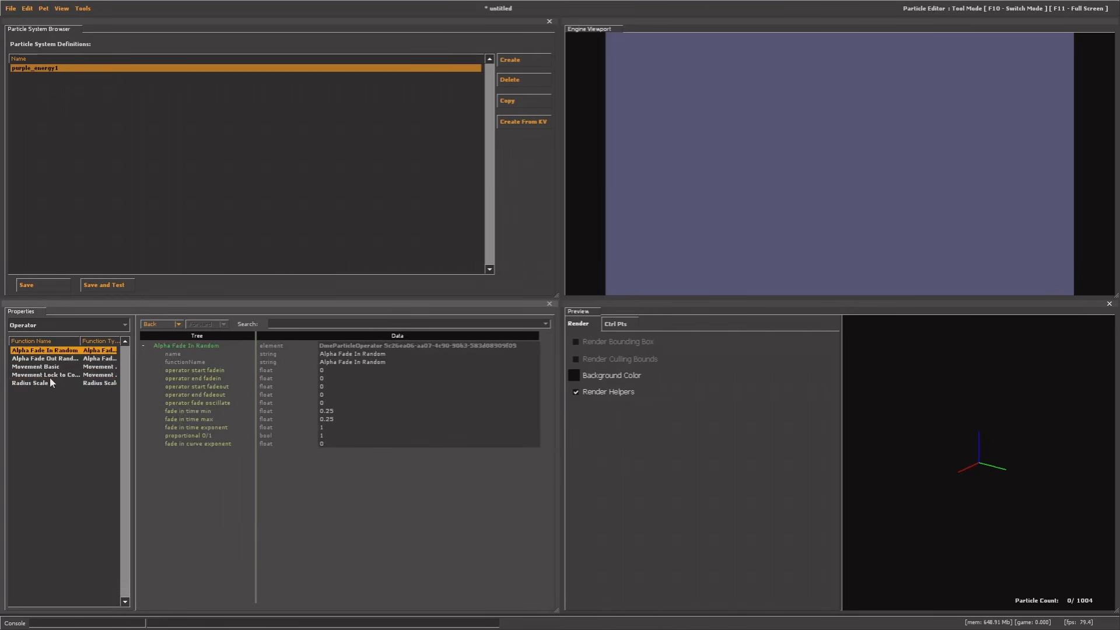
{"action": "left_click", "coordinate": [49, 377]}
{"action": "left_click", "coordinate": [41, 385]}
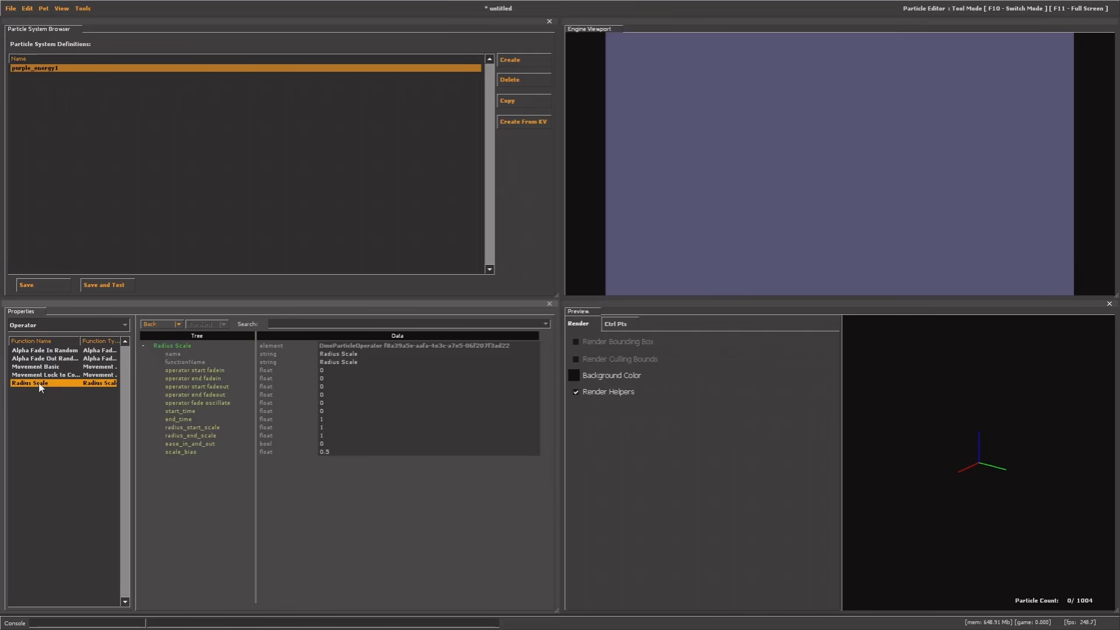
{"action": "right_click", "coordinate": [59, 411]}
{"action": "left_click", "coordinate": [65, 417]}
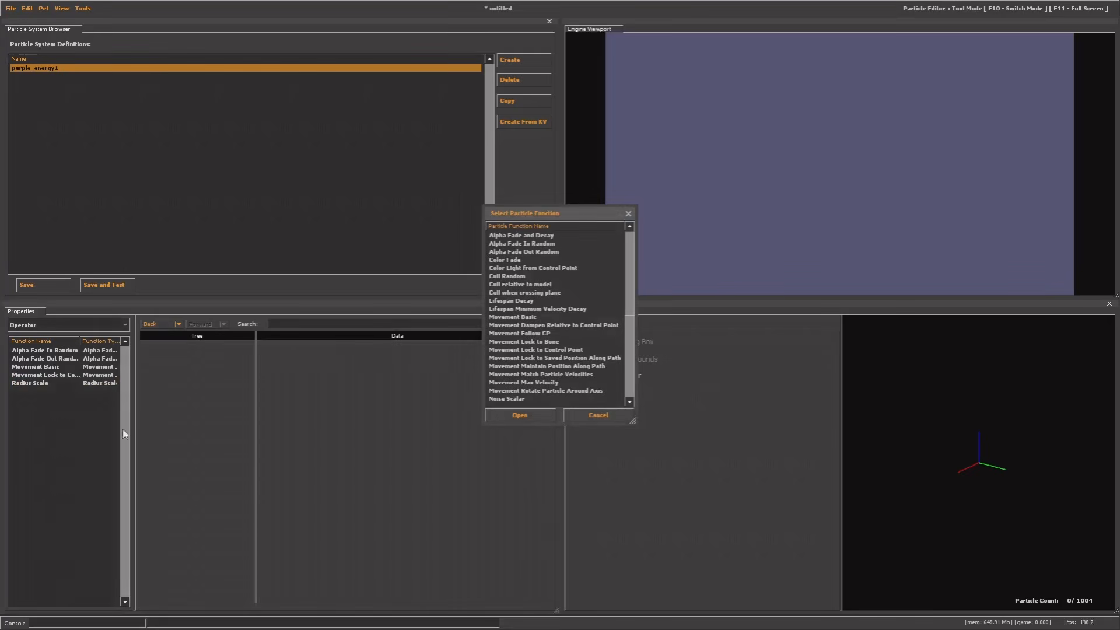
{"action": "scroll", "coordinate": [540, 318], "scroll_direction": "down", "scroll_amount": 6}
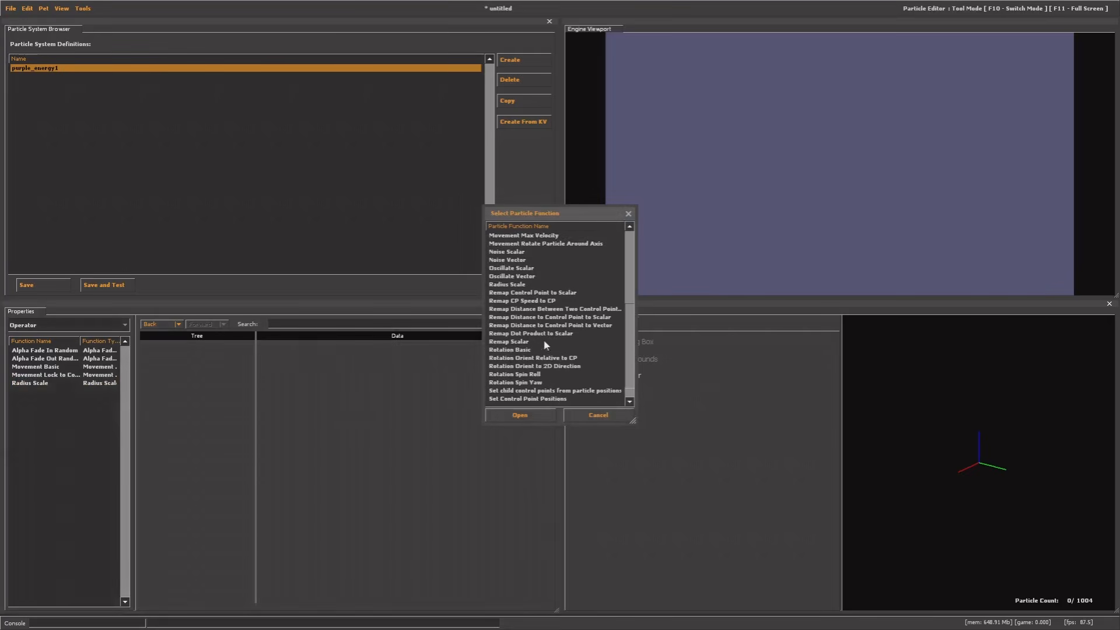
{"action": "scroll", "coordinate": [546, 345], "scroll_direction": "down", "scroll_amount": 1}
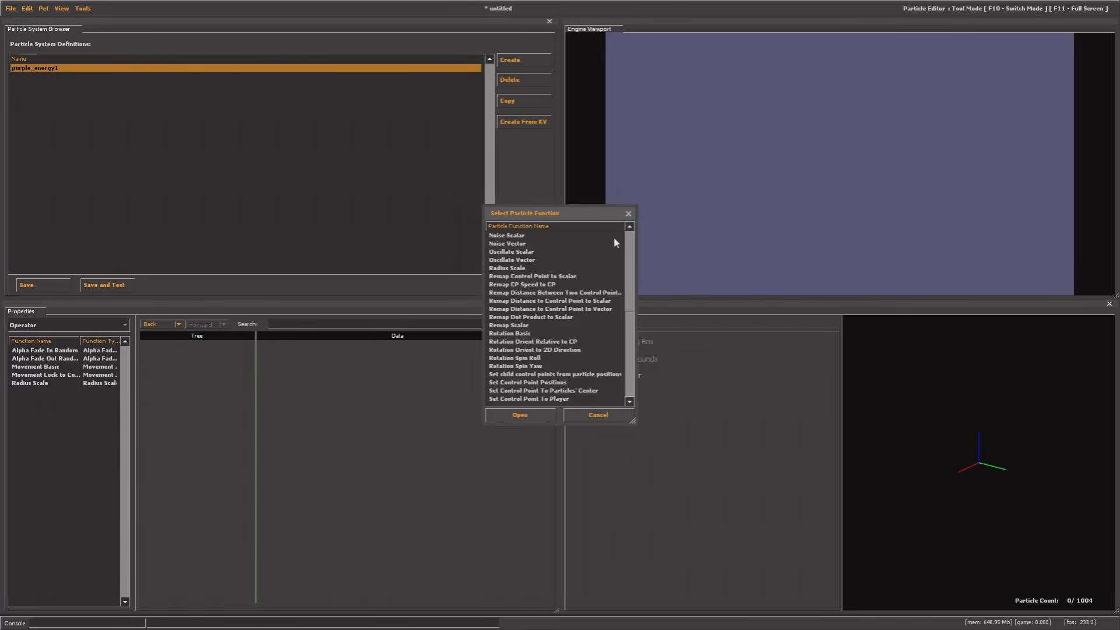
{"action": "left_click", "coordinate": [628, 213]}
Click through all five operators, then switch the function category to Initializer
{"action": "left_click", "coordinate": [35, 351]}
{"action": "left_click", "coordinate": [42, 366]}
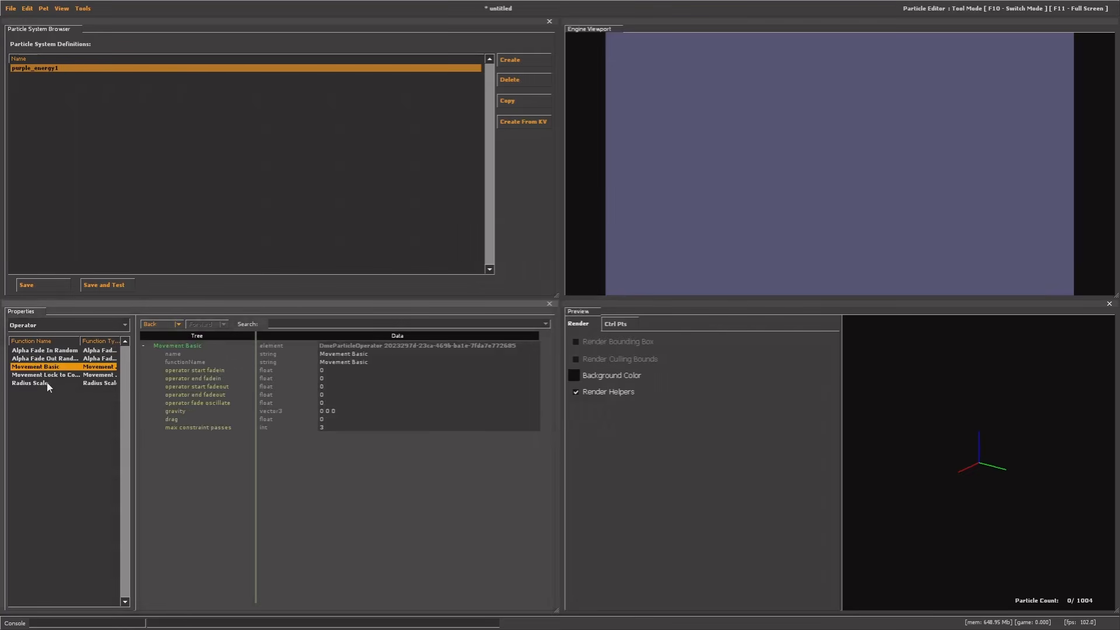
{"action": "left_click", "coordinate": [47, 383]}
{"action": "left_click", "coordinate": [47, 375]}
{"action": "left_click", "coordinate": [47, 367]}
{"action": "left_click", "coordinate": [44, 359]}
{"action": "left_click", "coordinate": [42, 351]}
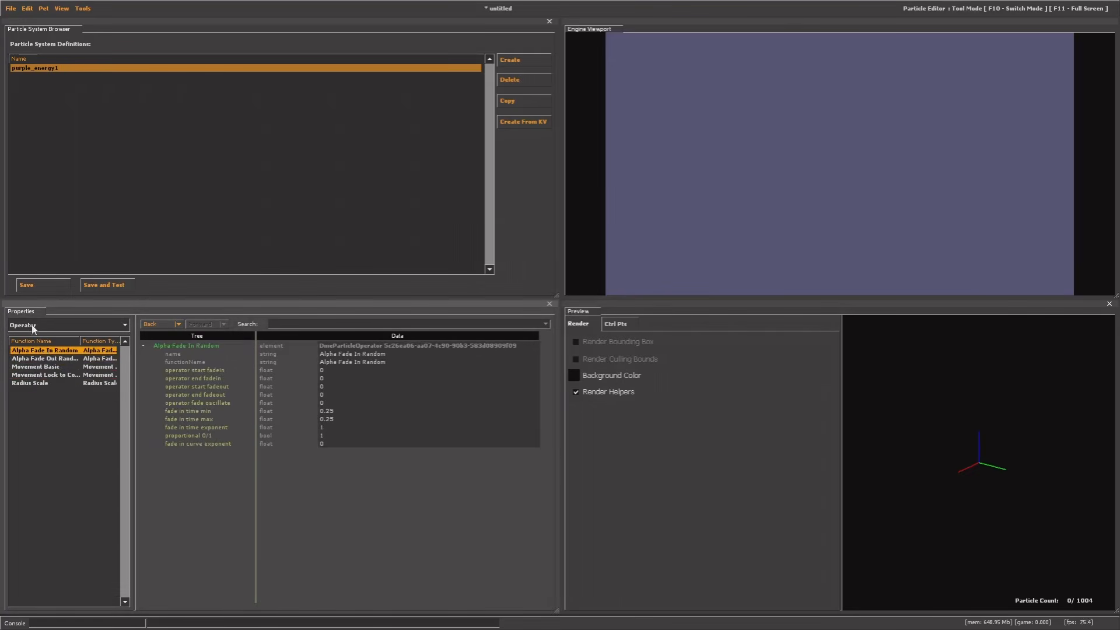
{"action": "left_click", "coordinate": [32, 325]}
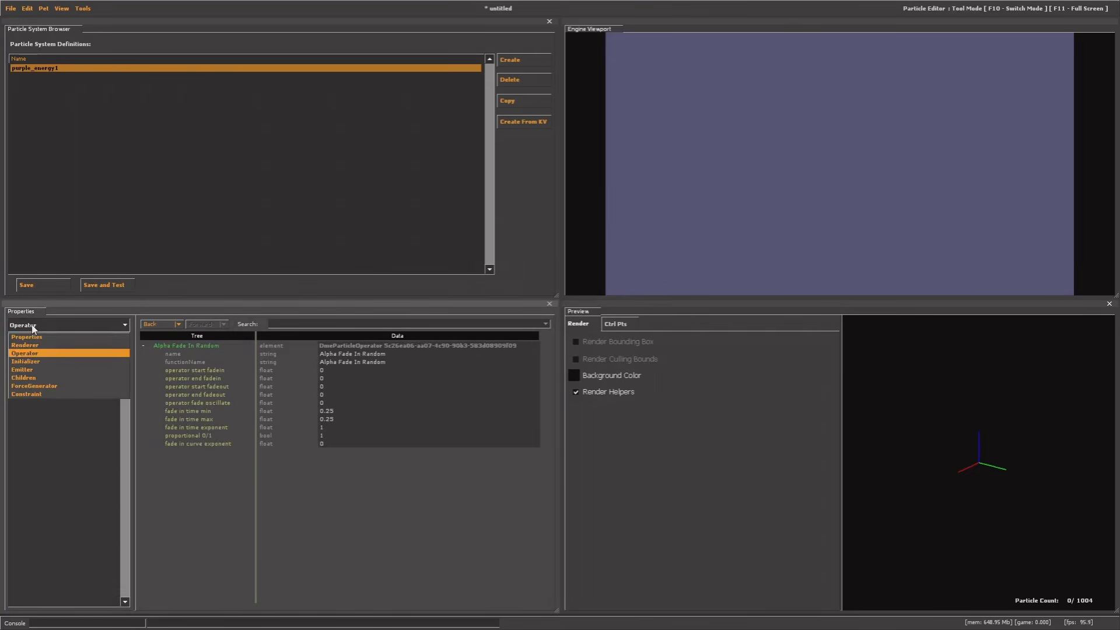
{"action": "left_click", "coordinate": [34, 363]}
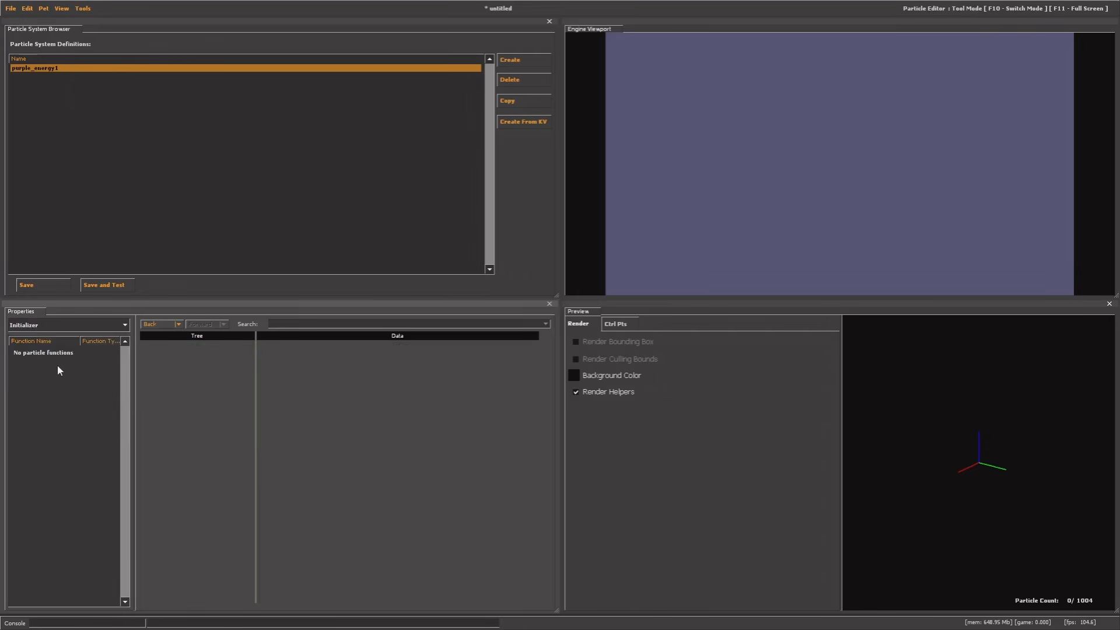
Add the Alpha Random, Color Random and Lifetime Random initializers
{"action": "right_click", "coordinate": [57, 365]}
{"action": "left_click", "coordinate": [68, 368]}
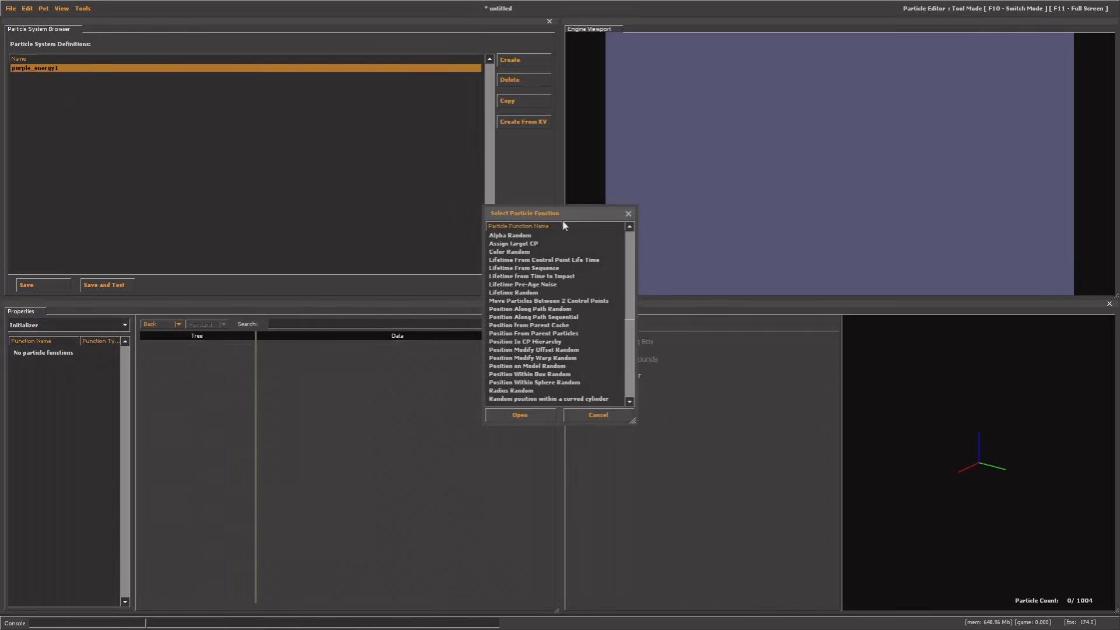
{"action": "left_click", "coordinate": [528, 237]}
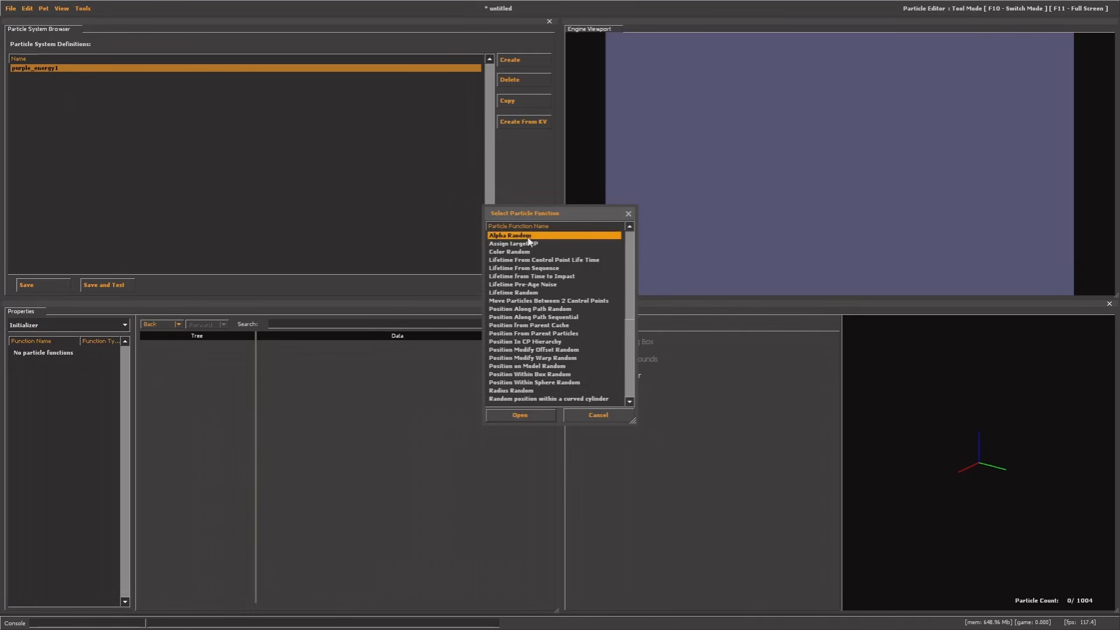
{"action": "double_click", "coordinate": [528, 236]}
{"action": "right_click", "coordinate": [51, 388]}
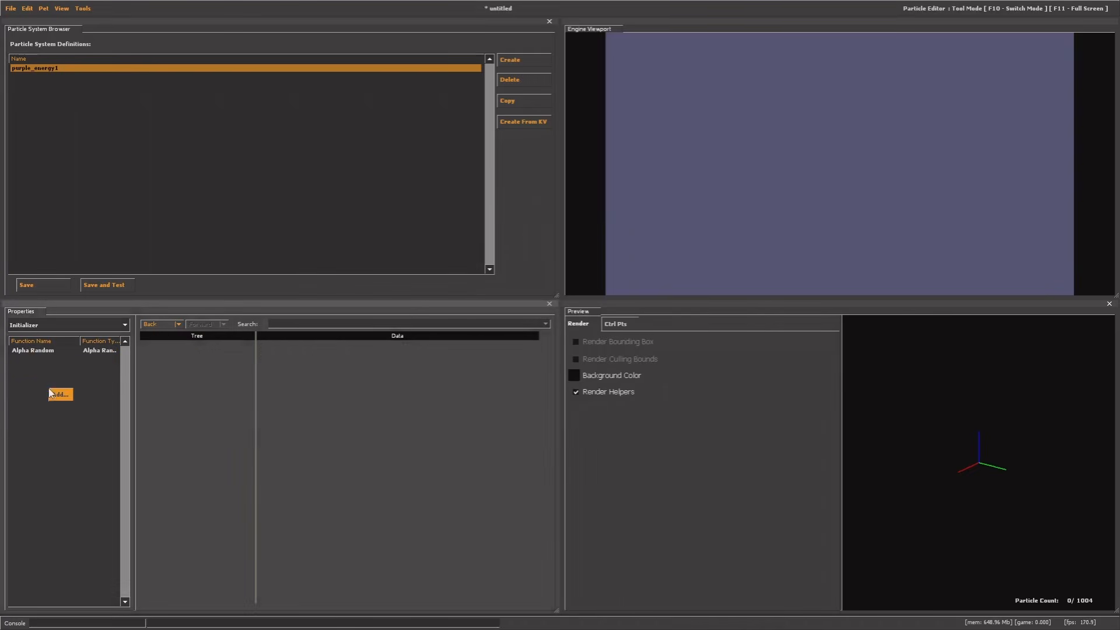
{"action": "left_click", "coordinate": [60, 392]}
{"action": "double_click", "coordinate": [502, 243]}
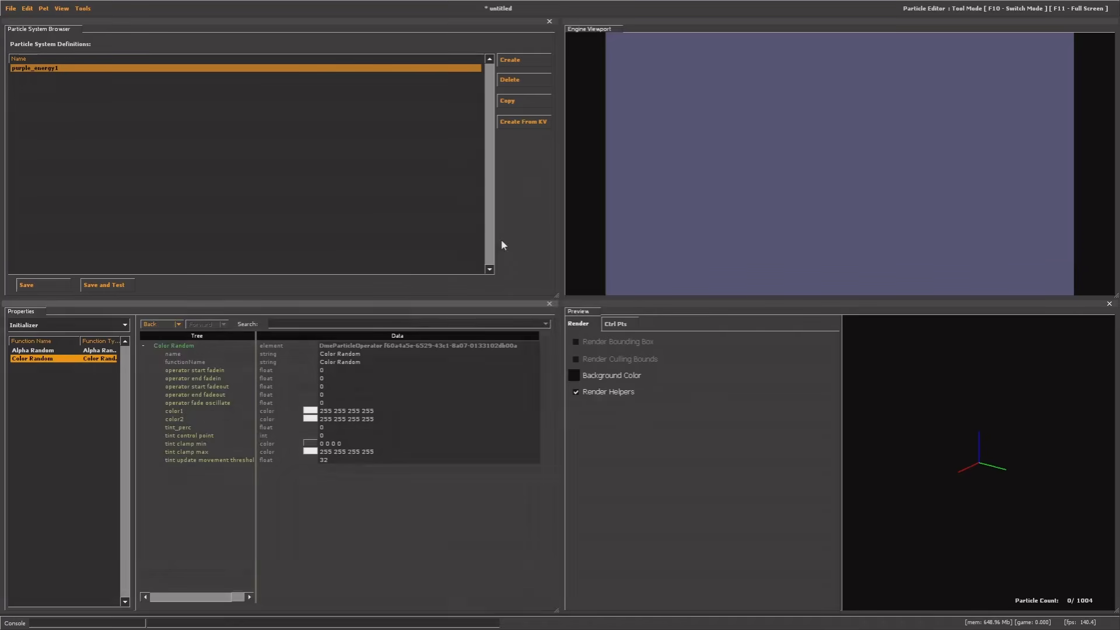
{"action": "right_click", "coordinate": [61, 399]}
{"action": "left_click", "coordinate": [65, 402]}
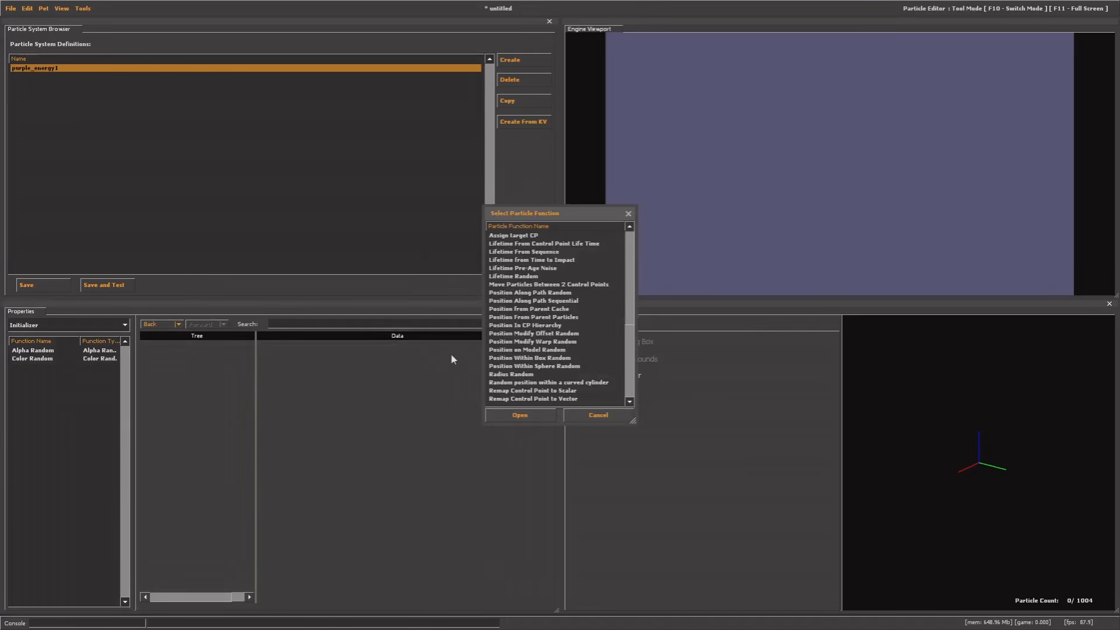
{"action": "double_click", "coordinate": [524, 276]}
Add the Position Within Sphere Random and Position Modify Offset Random initializers, then close the function list
{"action": "right_click", "coordinate": [64, 402]}
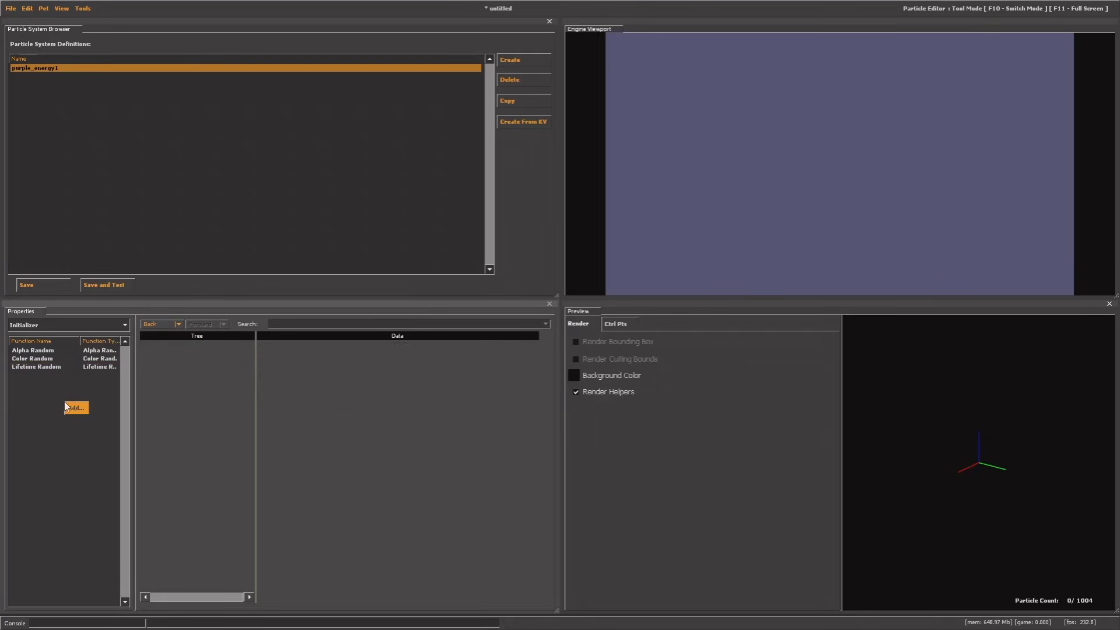
{"action": "left_click", "coordinate": [73, 408]}
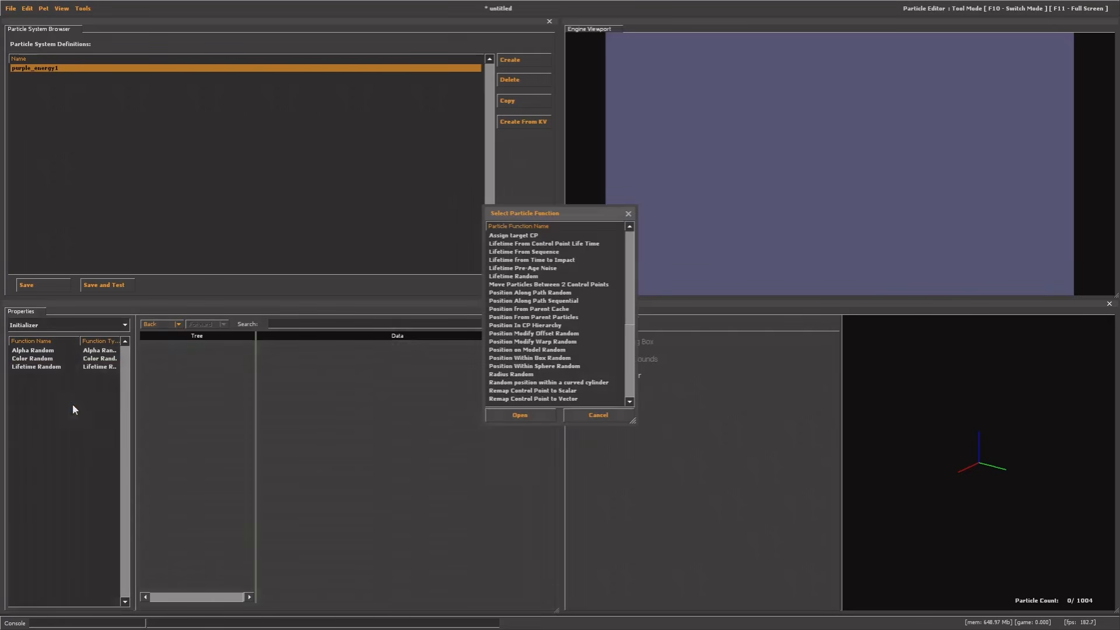
{"action": "double_click", "coordinate": [529, 367]}
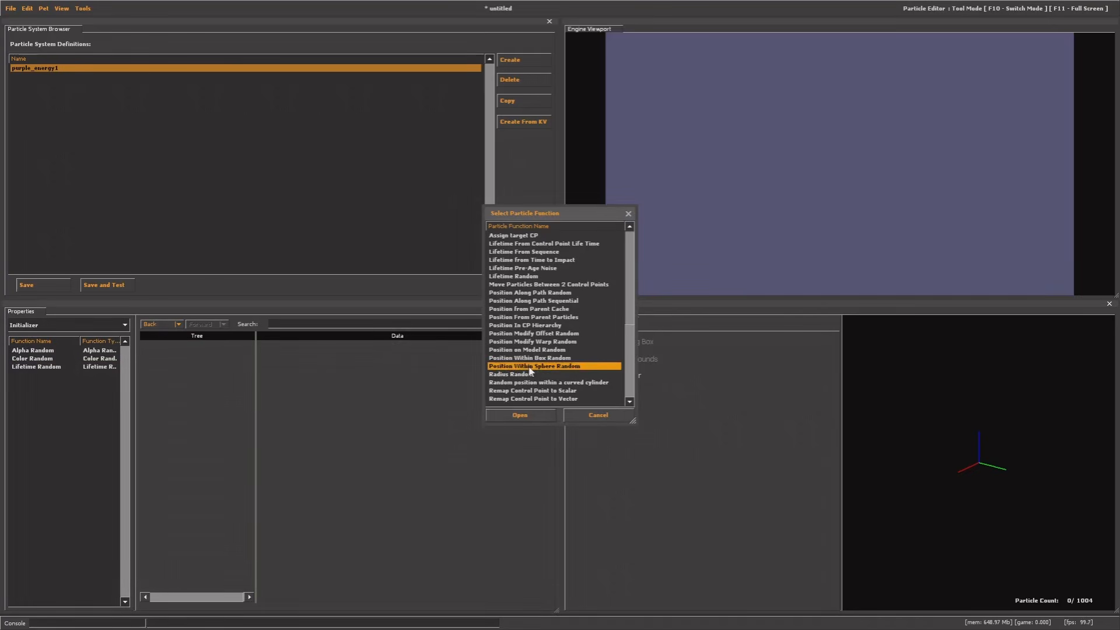
{"action": "right_click", "coordinate": [82, 402]}
{"action": "left_click", "coordinate": [89, 408]}
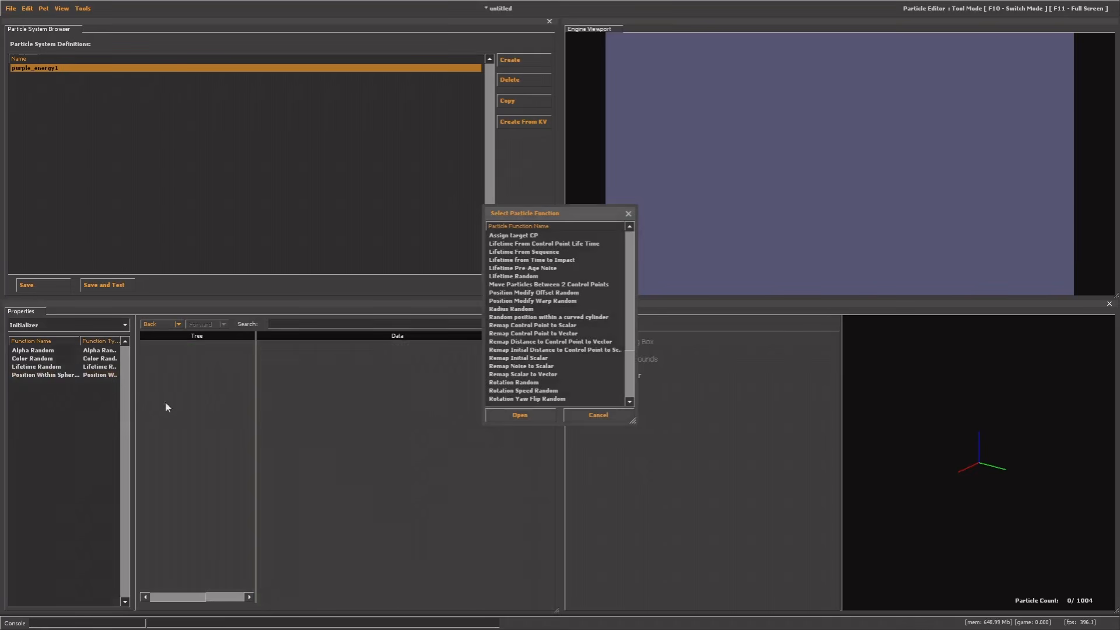
{"action": "double_click", "coordinate": [505, 293]}
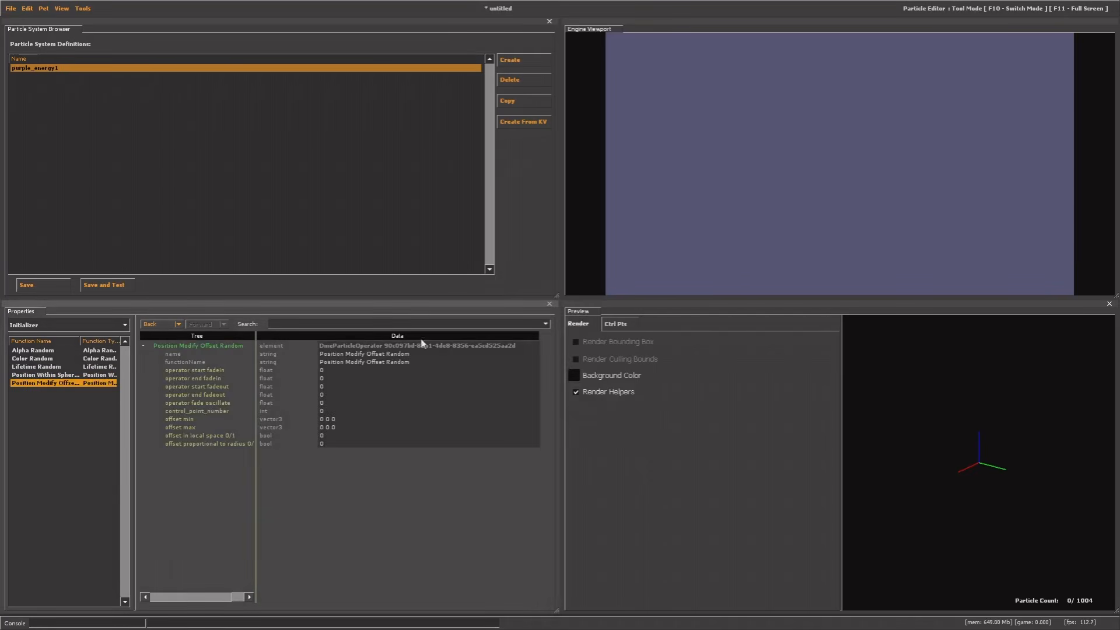
{"action": "right_click", "coordinate": [45, 429]}
{"action": "left_click", "coordinate": [54, 434]}
{"action": "scroll", "coordinate": [532, 363], "scroll_direction": "down", "scroll_amount": 3}
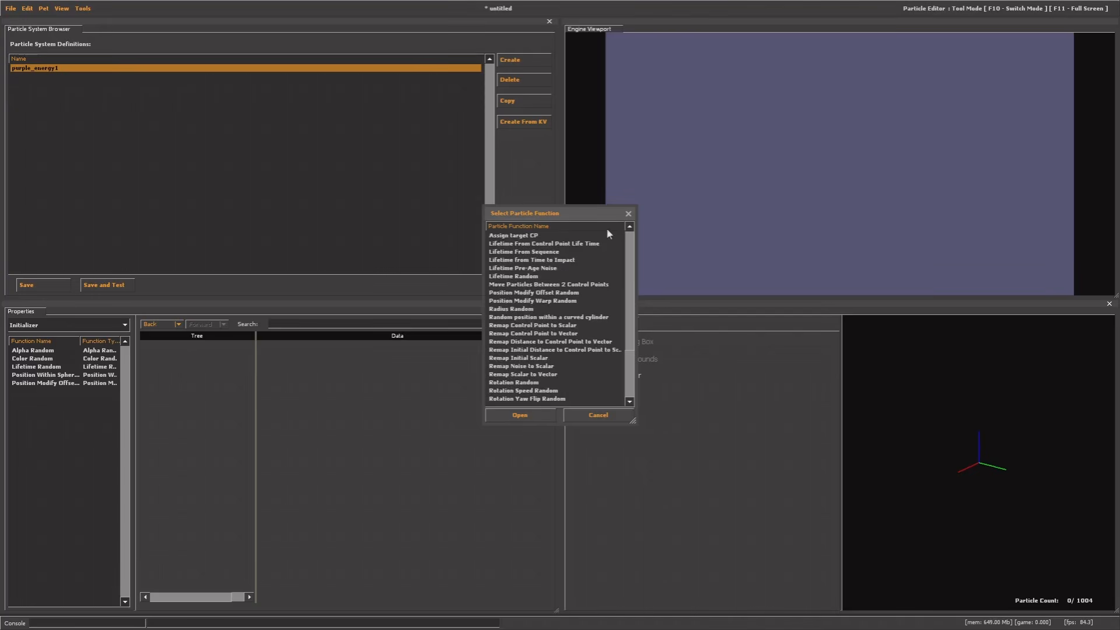
{"action": "left_click", "coordinate": [628, 214]}
{"action": "left_click", "coordinate": [51, 352]}
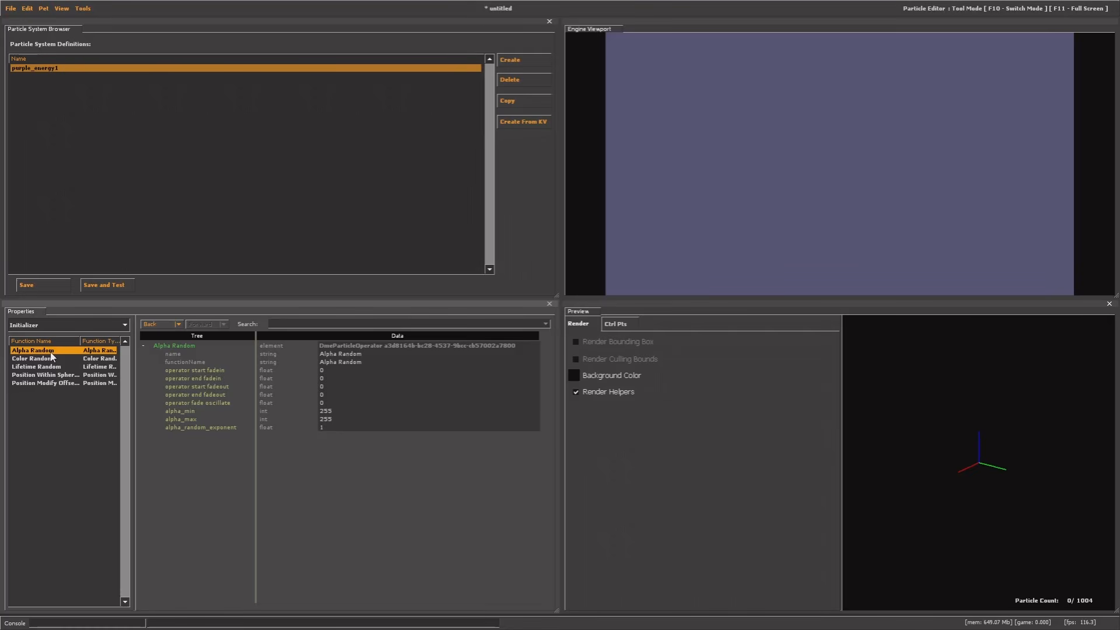
Inspect Color Random, check the system's base colour without changing it, and open Lifetime Random
{"action": "left_click", "coordinate": [51, 357]}
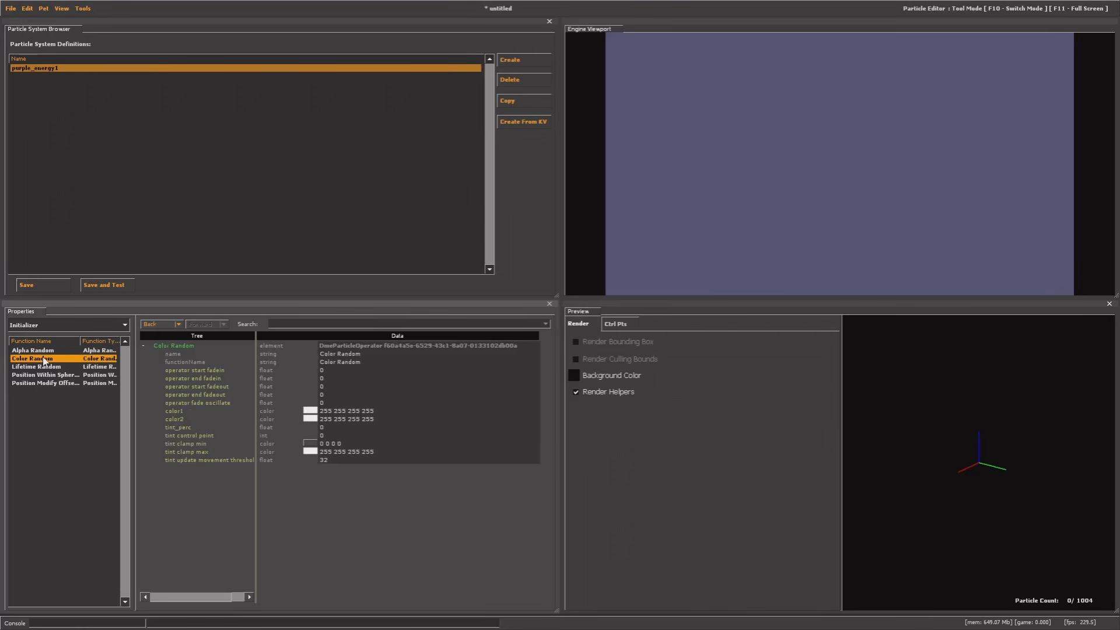
{"action": "left_click_drag", "start_coordinate": [1008, 437], "coordinate": [1002, 445]}
{"action": "left_click", "coordinate": [15, 323]}
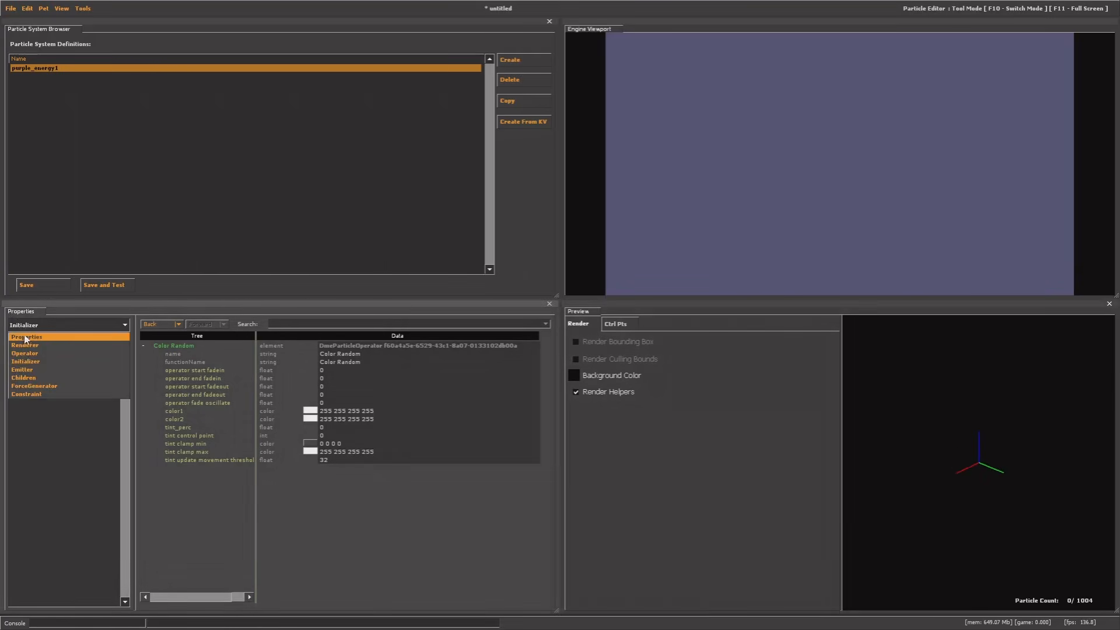
{"action": "left_click", "coordinate": [24, 336]}
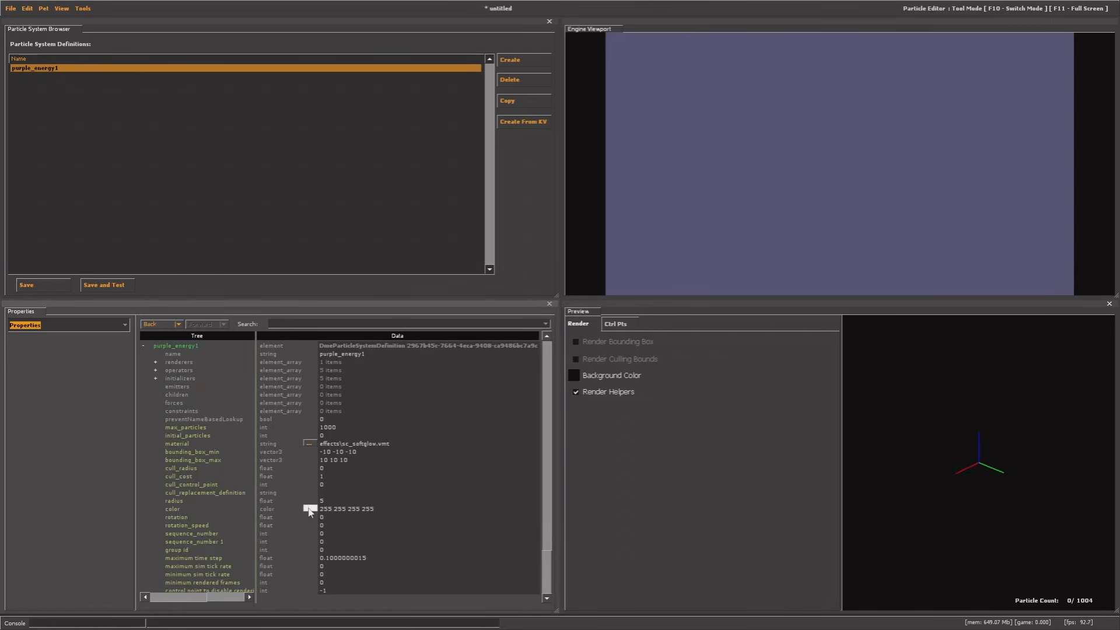
{"action": "left_click", "coordinate": [355, 509]}
{"action": "key", "text": "Escape"}
{"action": "left_click", "coordinate": [28, 326]}
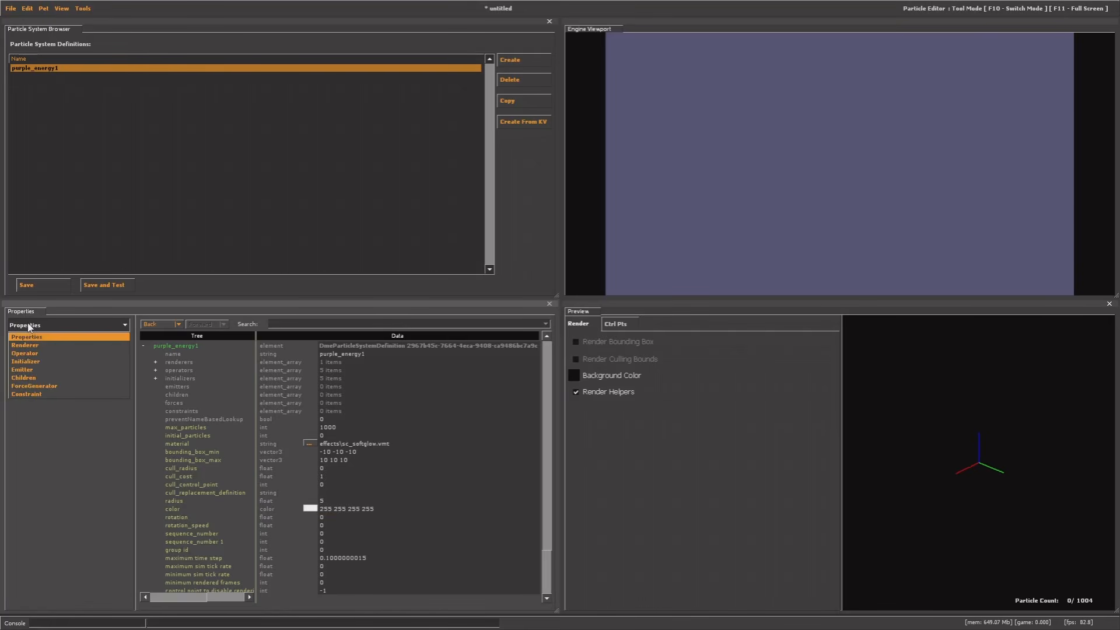
{"action": "left_click", "coordinate": [30, 361]}
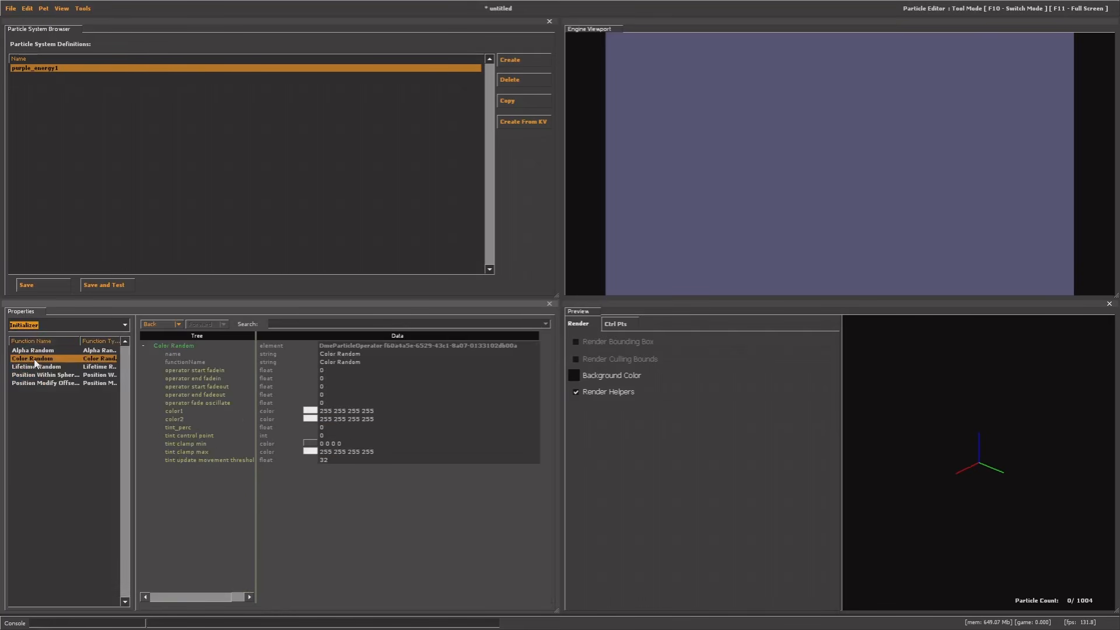
{"action": "left_click", "coordinate": [96, 368]}
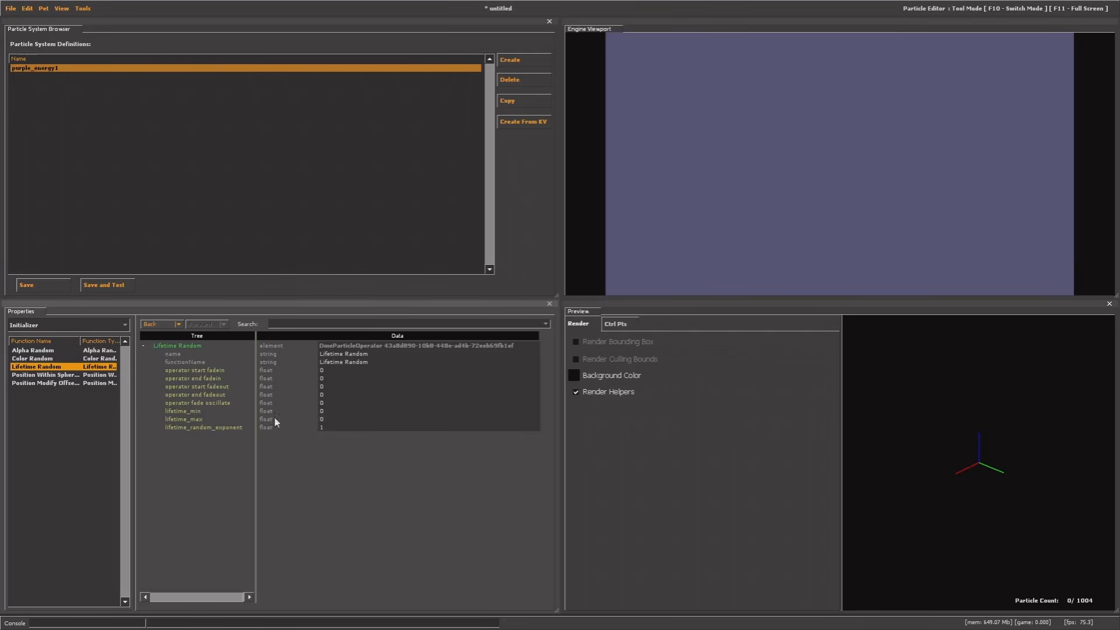
Set Lifetime Random's lifetime_max to 0 and view Position Within Sphere Random's settings
{"action": "left_click_drag", "start_coordinate": [328, 420], "coordinate": [302, 420]}
{"action": "type", "text": "1"}
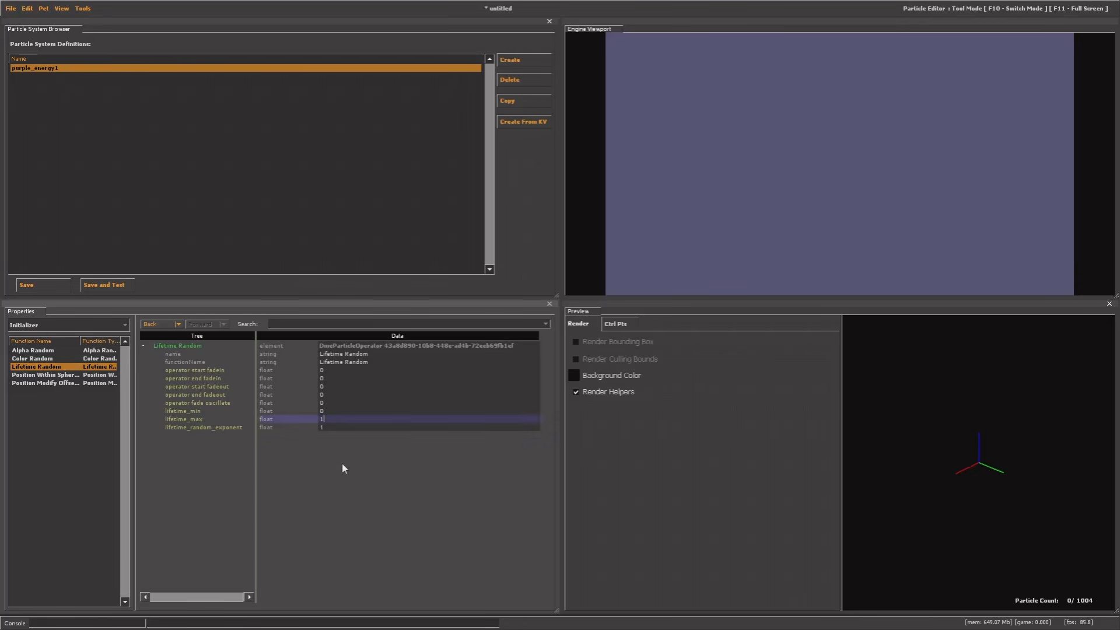
{"action": "key", "text": "BackSpace"}
{"action": "type", "text": "0"}
{"action": "key", "text": "Return"}
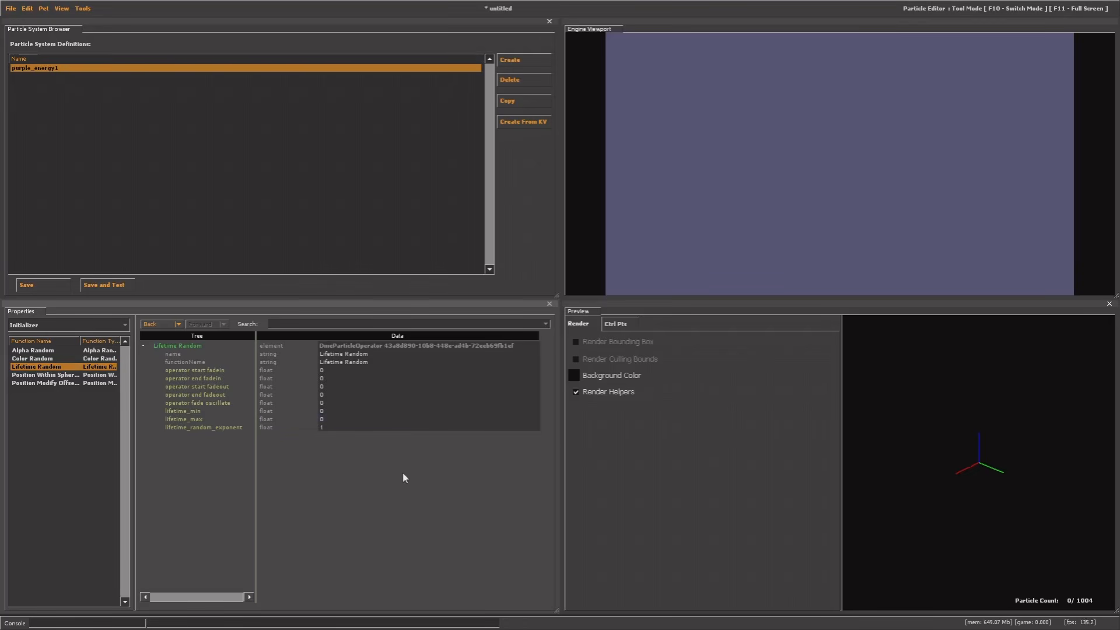
{"action": "left_click_drag", "start_coordinate": [933, 435], "coordinate": [914, 422]}
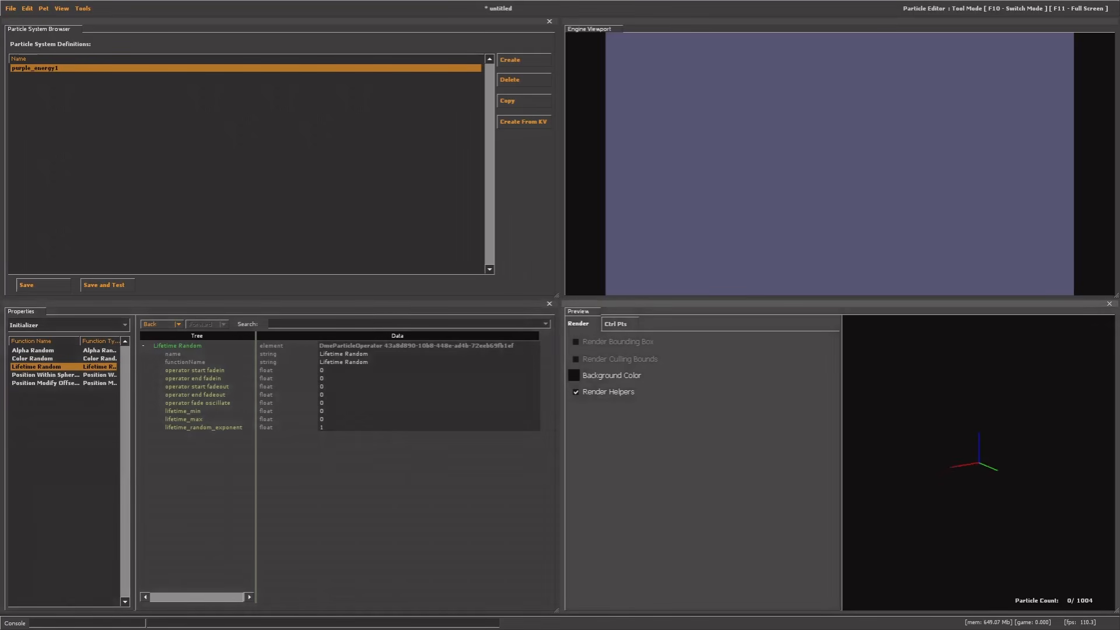
{"action": "left_click", "coordinate": [40, 376]}
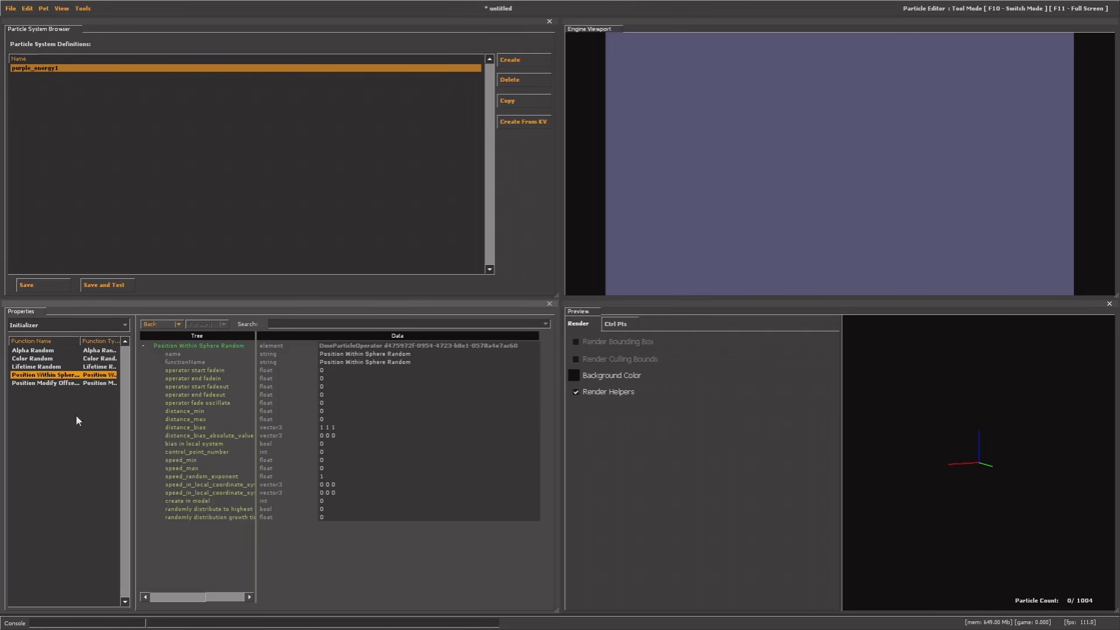
Try other offset min values on Position Modify Offset Random, ending at 0 0 0
{"action": "left_click", "coordinate": [48, 383]}
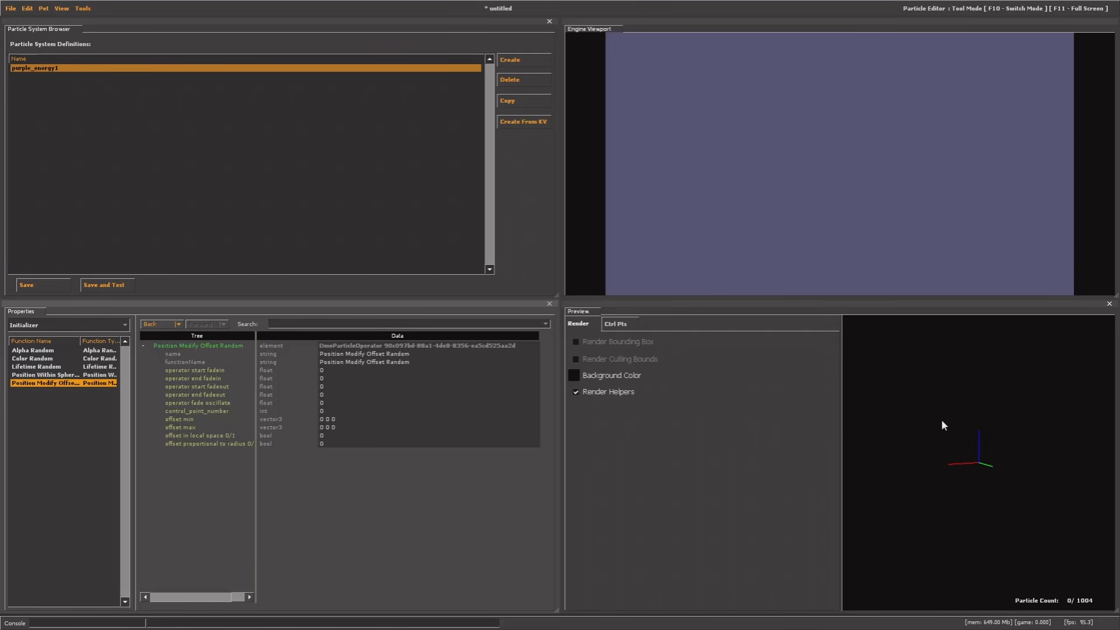
{"action": "double_click", "coordinate": [334, 419]}
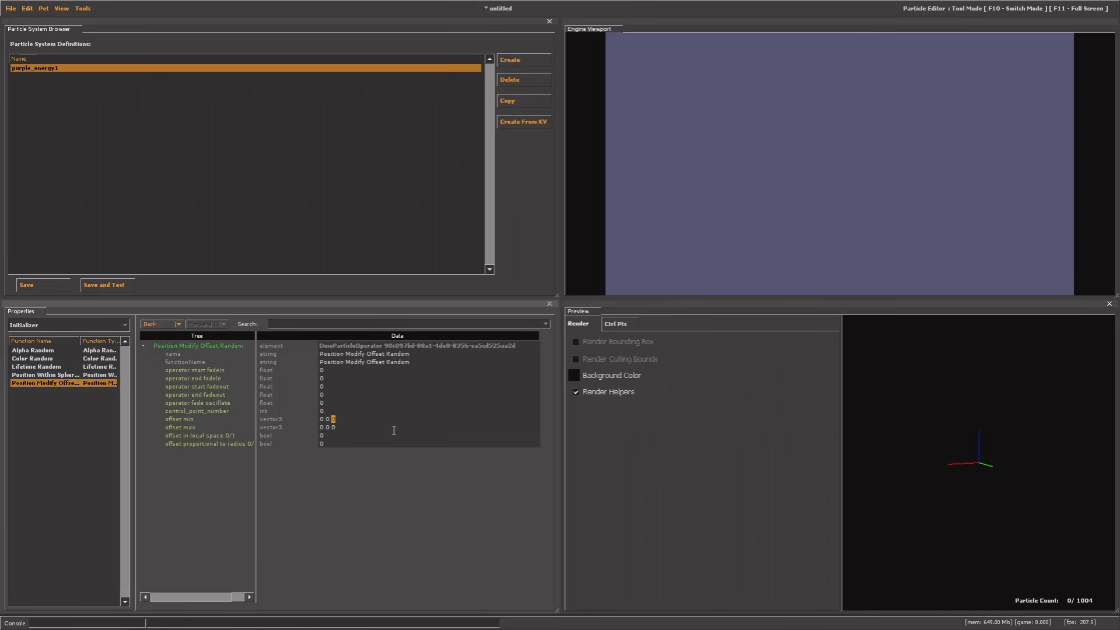
{"action": "type", "text": "2"}
{"action": "key", "text": "Return"}
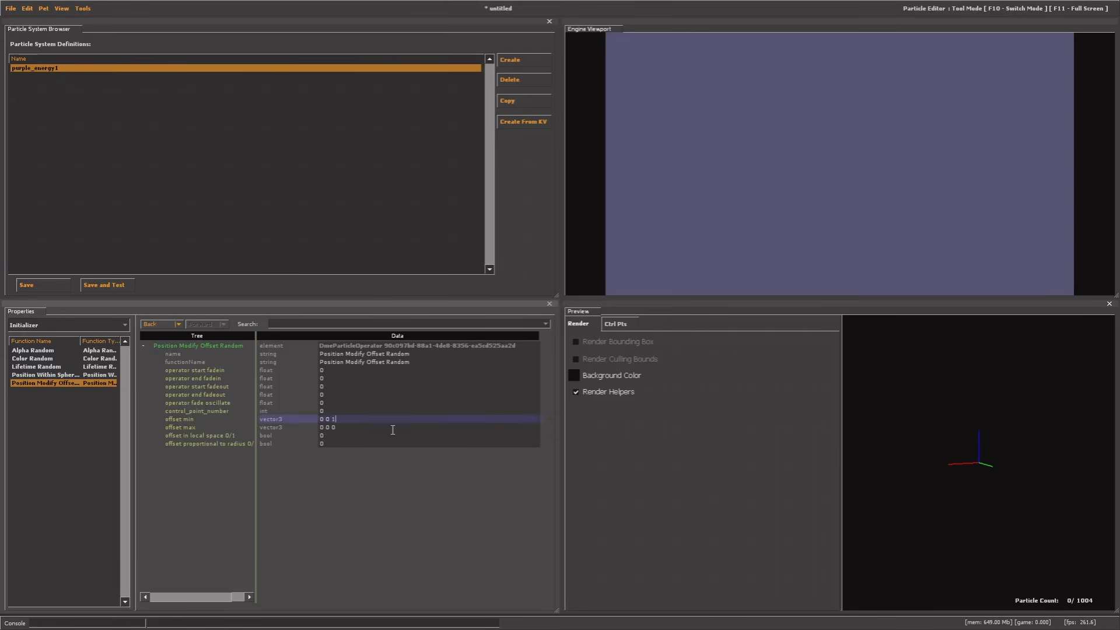
{"action": "type", "text": "0"}
{"action": "key", "text": "BackSpace"}
{"action": "key", "text": "BackSpace"}
{"action": "type", "text": "0"}
{"action": "left_click", "coordinate": [393, 513]}
{"action": "left_click", "coordinate": [30, 325]}
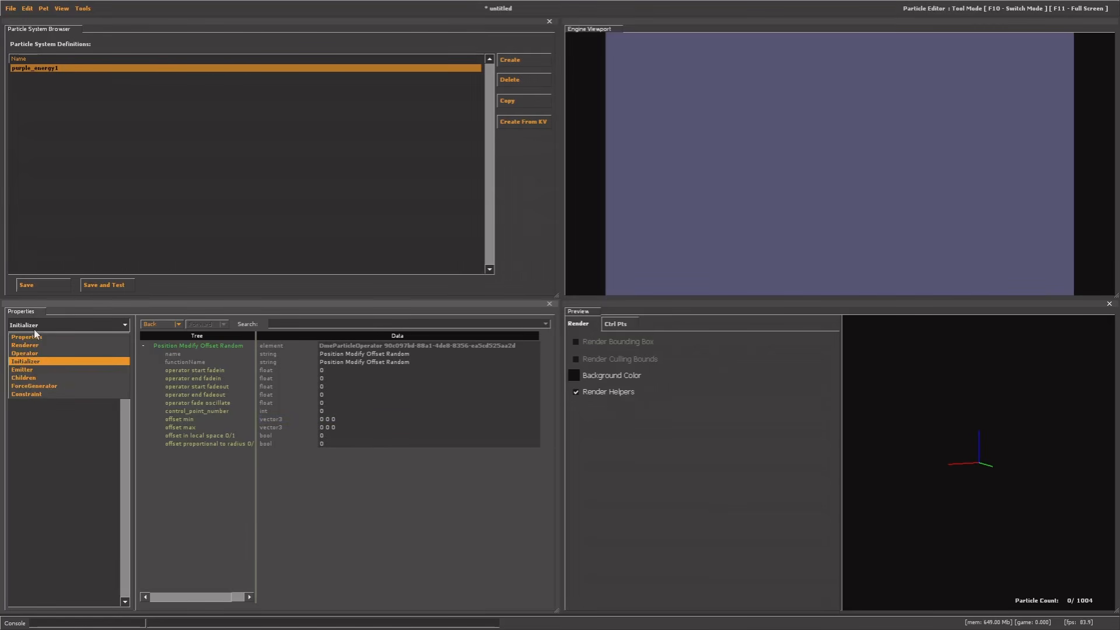
Under Emitter functions, compare the emitter options and add emit_continuously at emission rate 100
{"action": "left_click", "coordinate": [33, 369]}
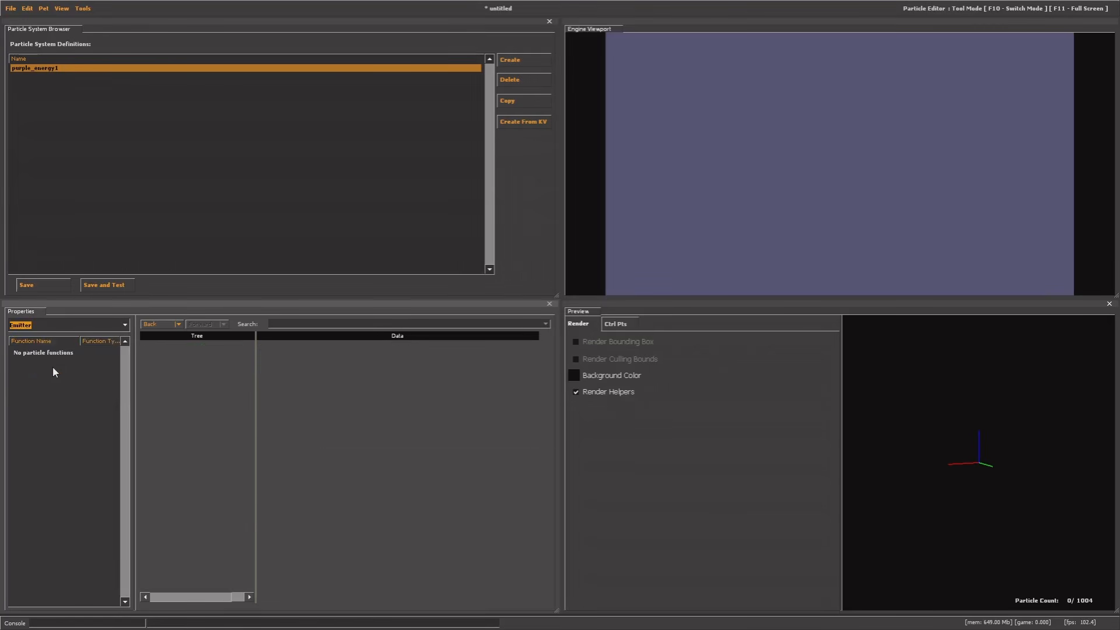
{"action": "left_click", "coordinate": [28, 327]}
{"action": "left_click", "coordinate": [28, 328]}
{"action": "left_click", "coordinate": [63, 386]}
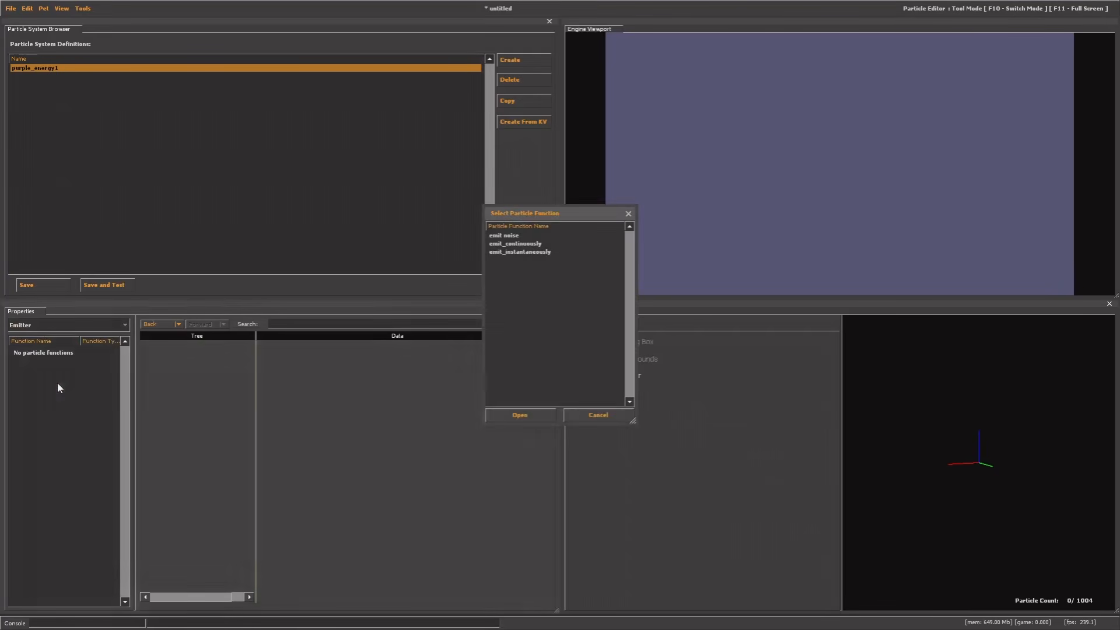
{"action": "left_click", "coordinate": [501, 237]}
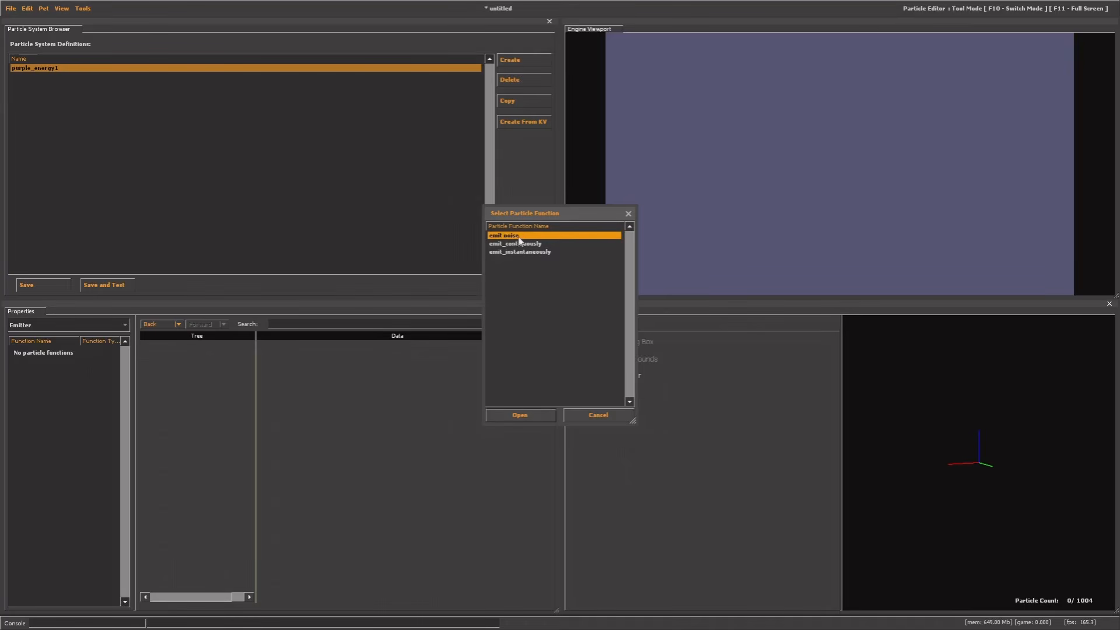
{"action": "left_click", "coordinate": [519, 246]}
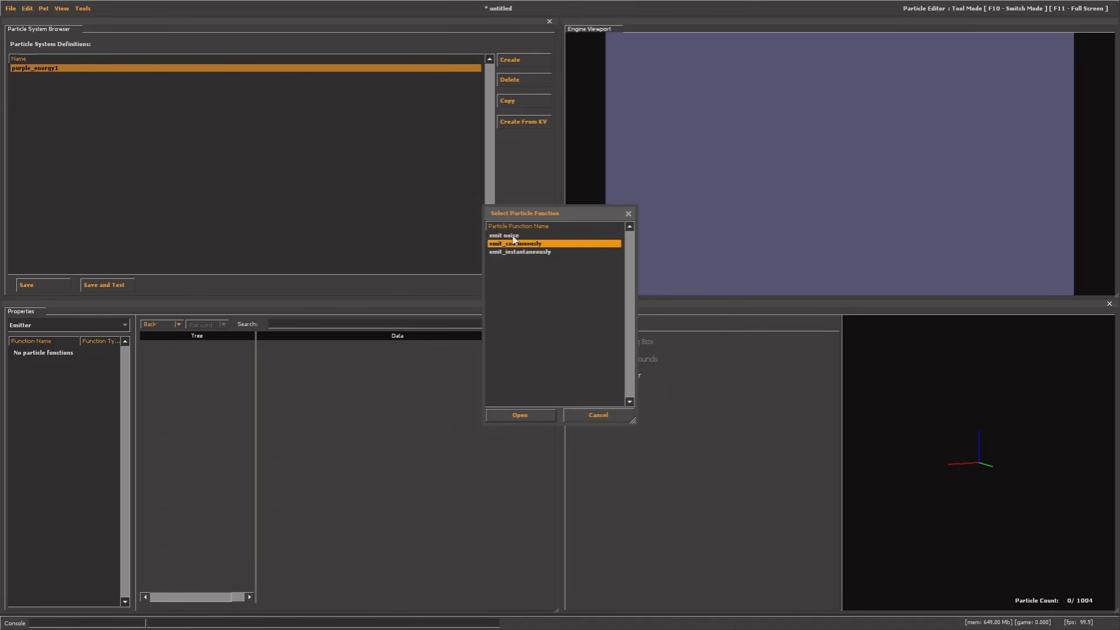
{"action": "left_click", "coordinate": [514, 238]}
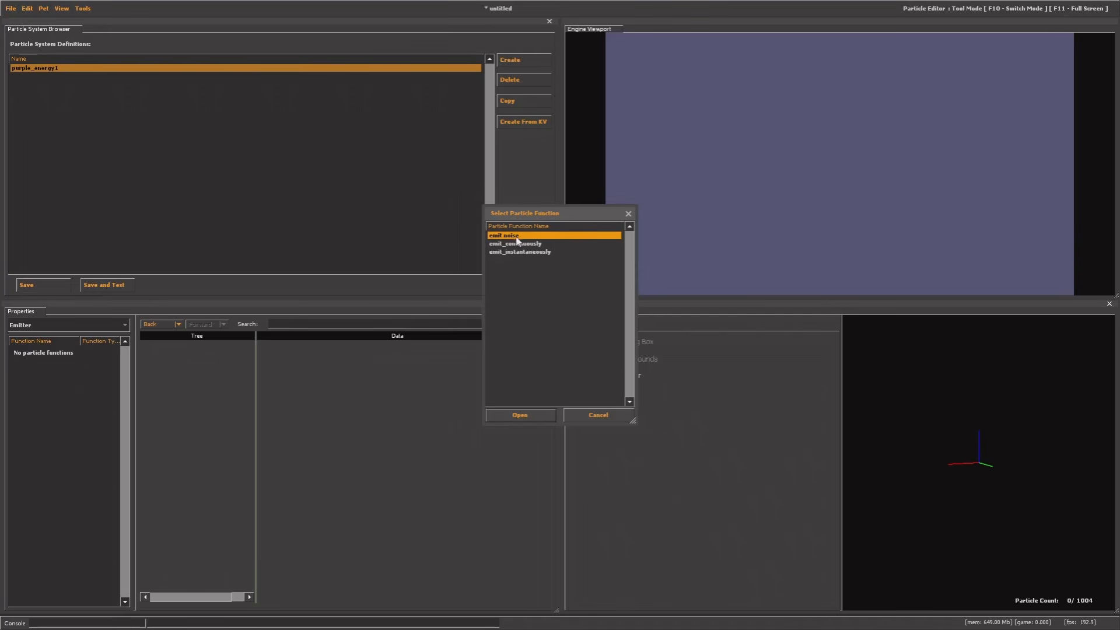
{"action": "left_click", "coordinate": [506, 246]}
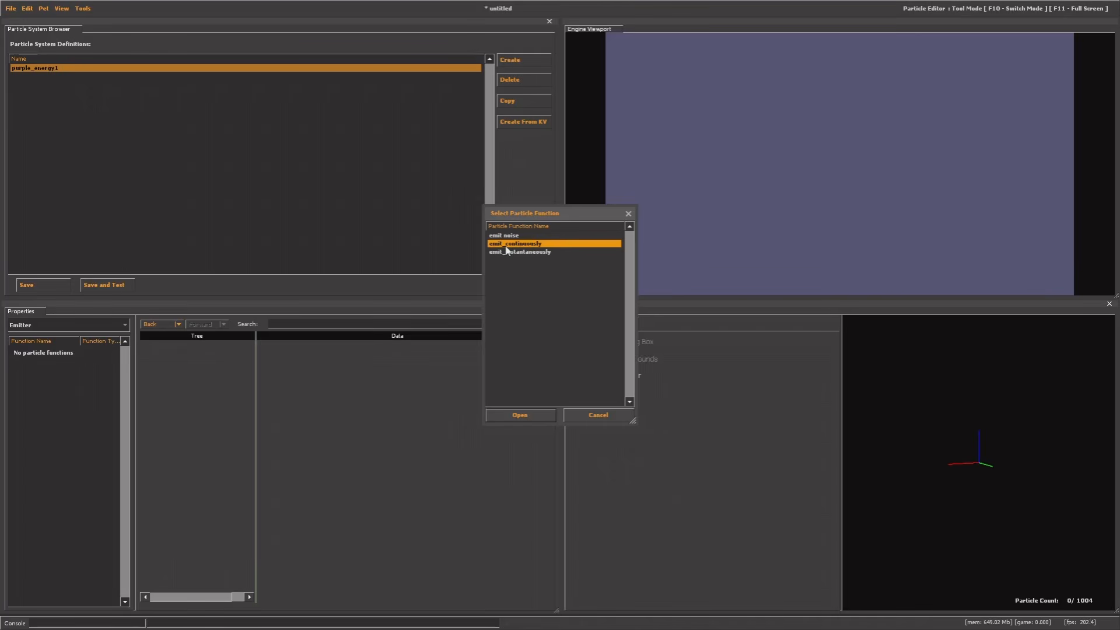
{"action": "left_click", "coordinate": [517, 255]}
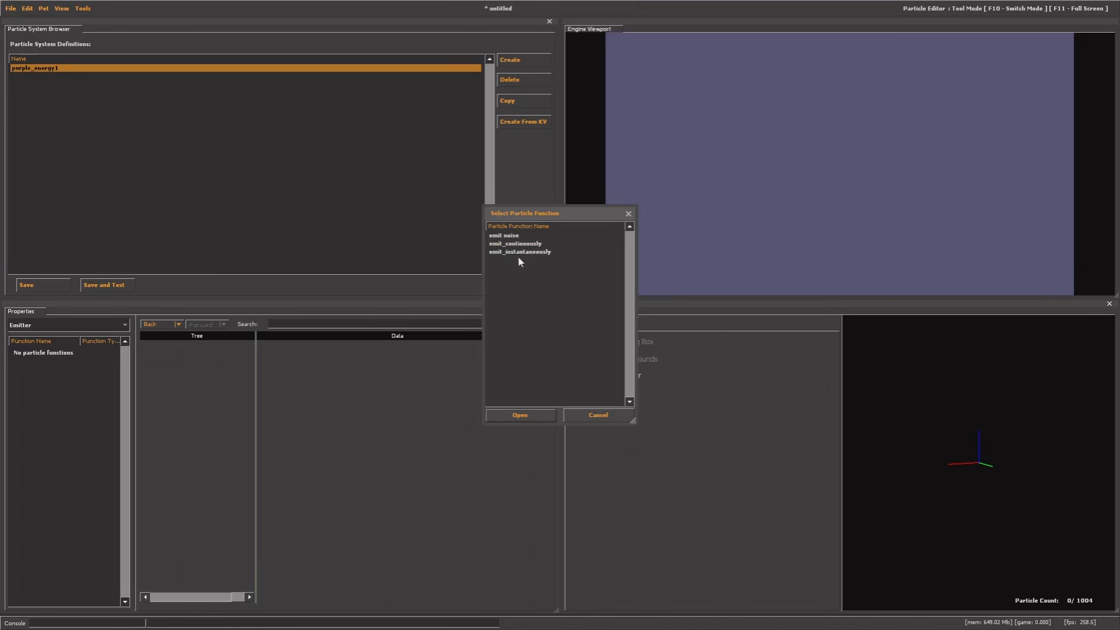
{"action": "left_click", "coordinate": [519, 253]}
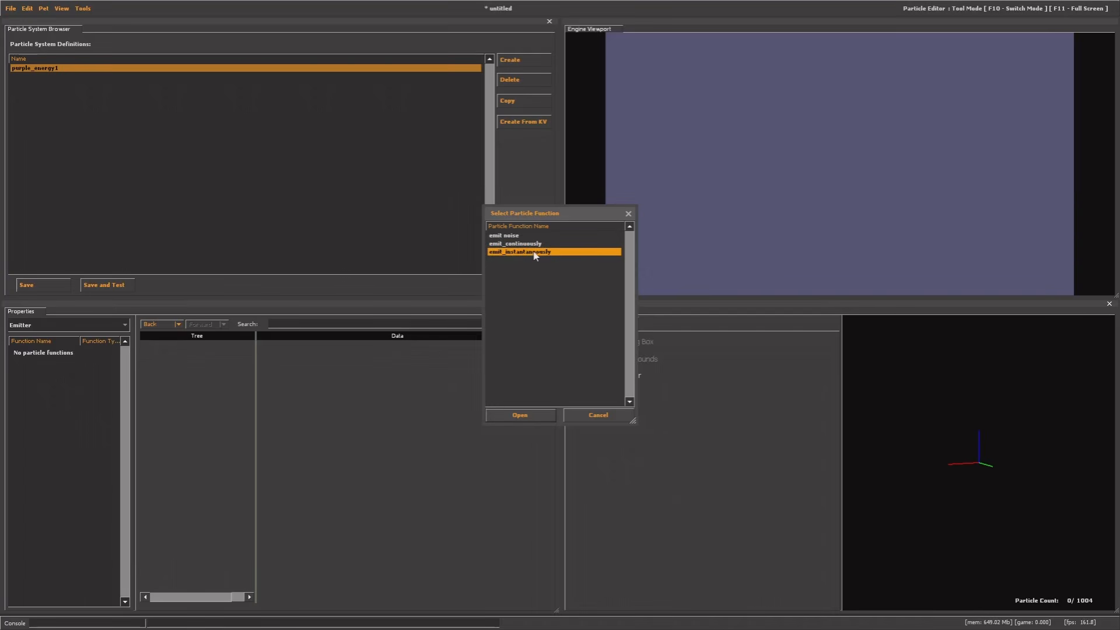
{"action": "left_click", "coordinate": [500, 246]}
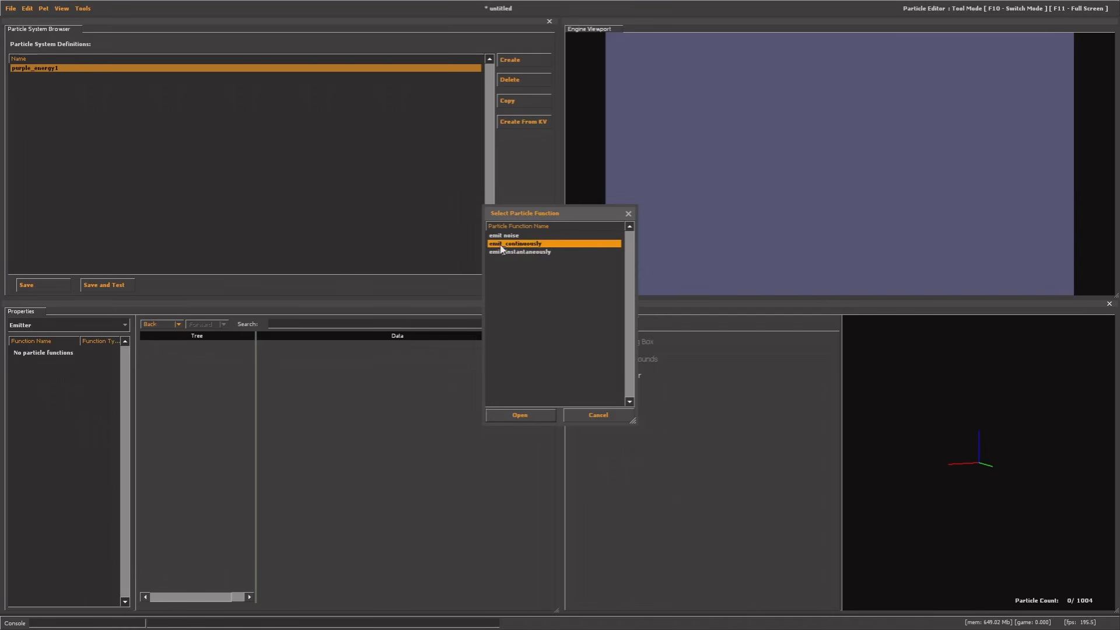
{"action": "double_click", "coordinate": [501, 246]}
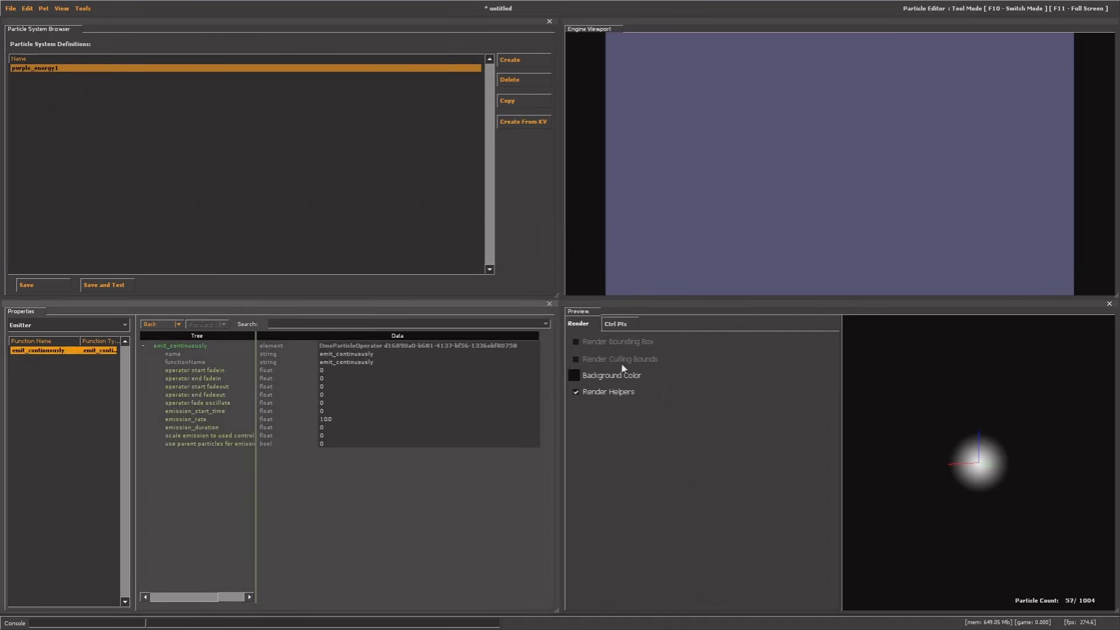
Set Lifetime Random's lifetime_min and lifetime_max both to 1
{"action": "left_click_drag", "start_coordinate": [908, 439], "coordinate": [951, 440]}
{"action": "right_click_drag", "start_coordinate": [934, 468], "coordinate": [935, 408]}
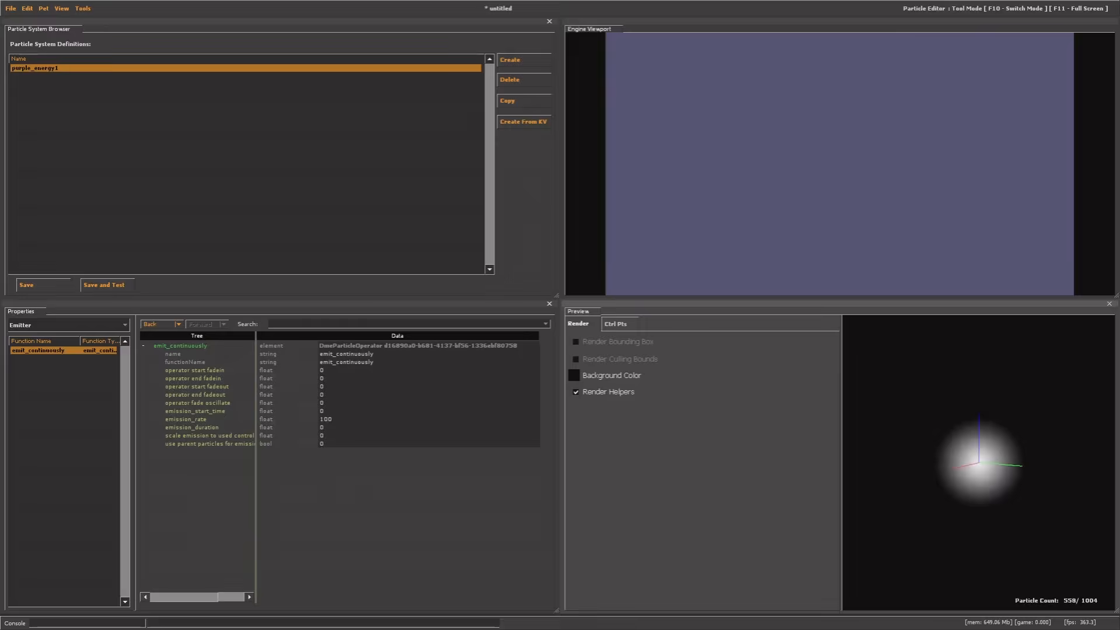
{"action": "left_click_drag", "start_coordinate": [935, 408], "coordinate": [912, 410]}
{"action": "left_click", "coordinate": [19, 327]}
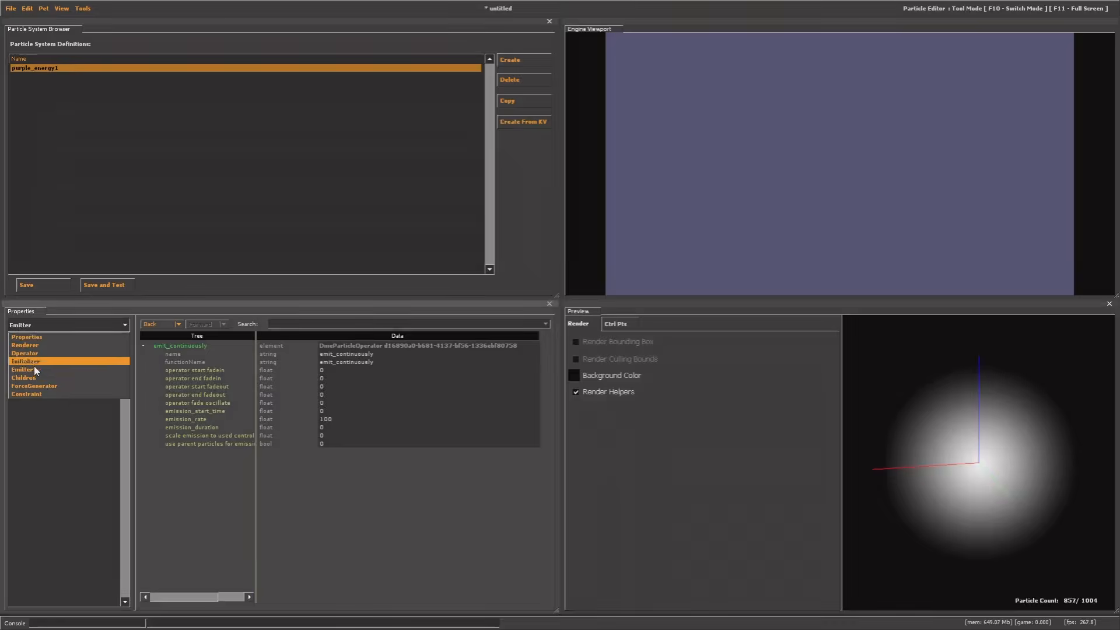
{"action": "left_click", "coordinate": [28, 358]}
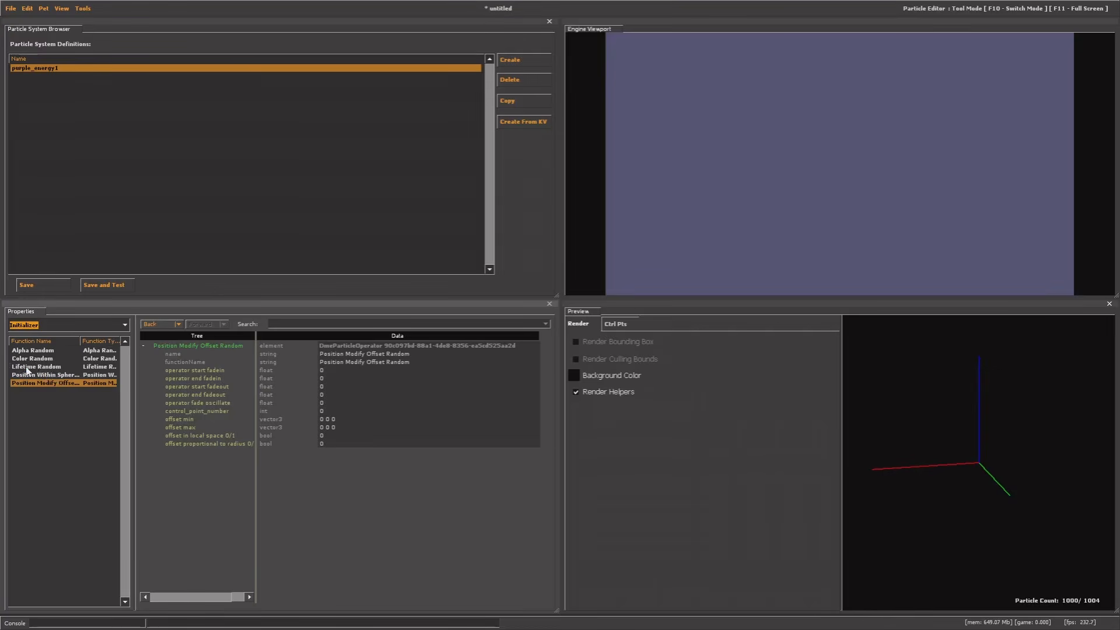
{"action": "left_click", "coordinate": [29, 366]}
{"action": "right_click_drag", "start_coordinate": [979, 463], "coordinate": [979, 454]}
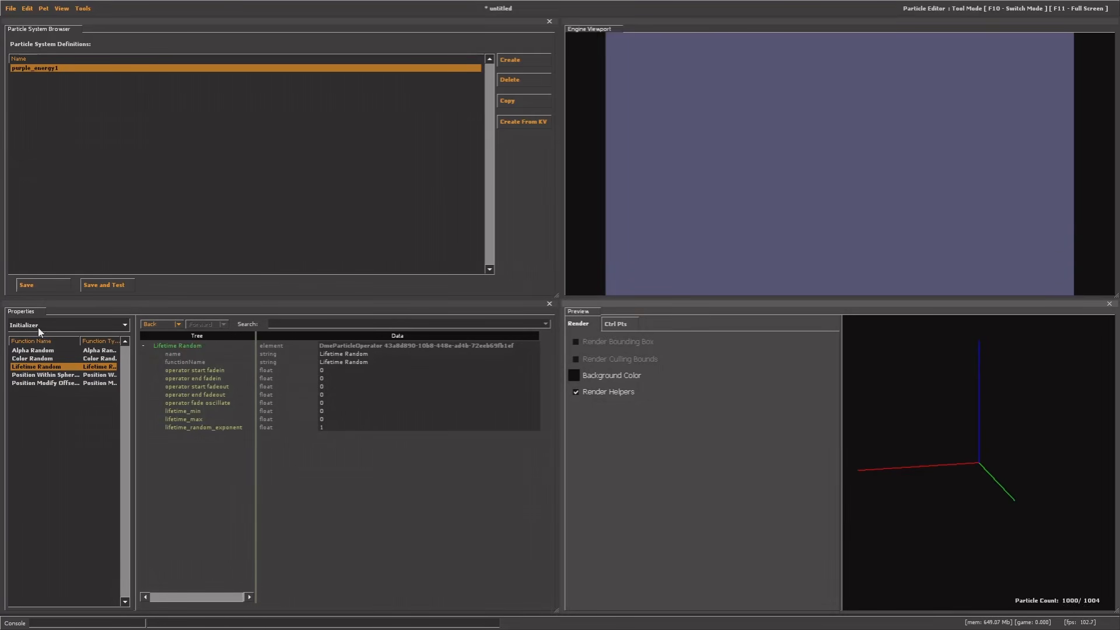
{"action": "left_click", "coordinate": [185, 419]}
{"action": "left_click", "coordinate": [322, 419]}
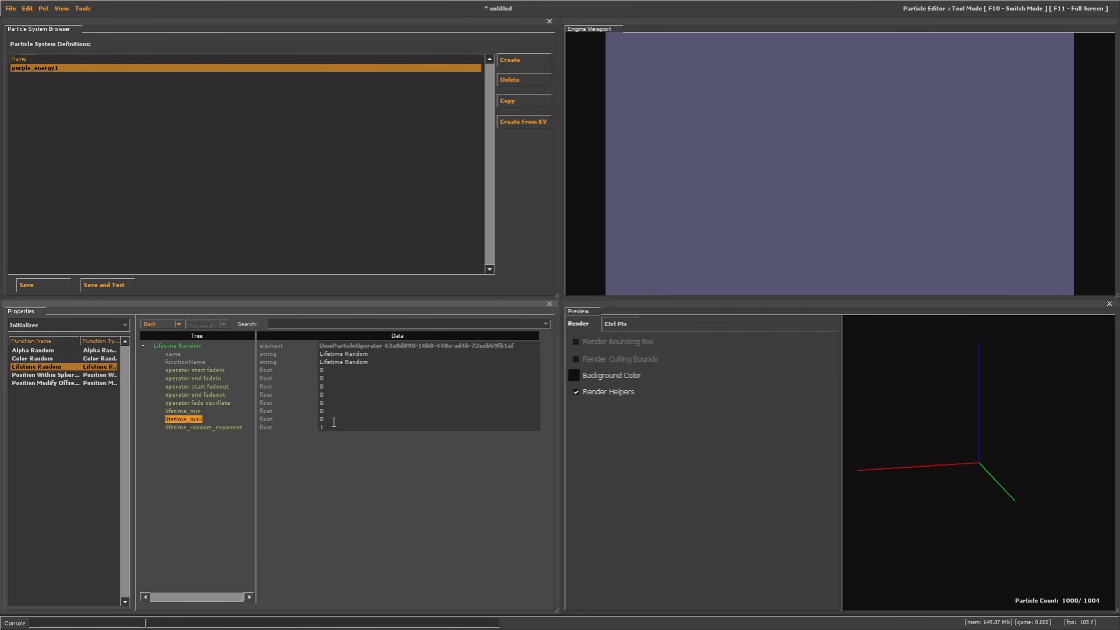
{"action": "left_click", "coordinate": [198, 411]}
{"action": "type", "text": "1"}
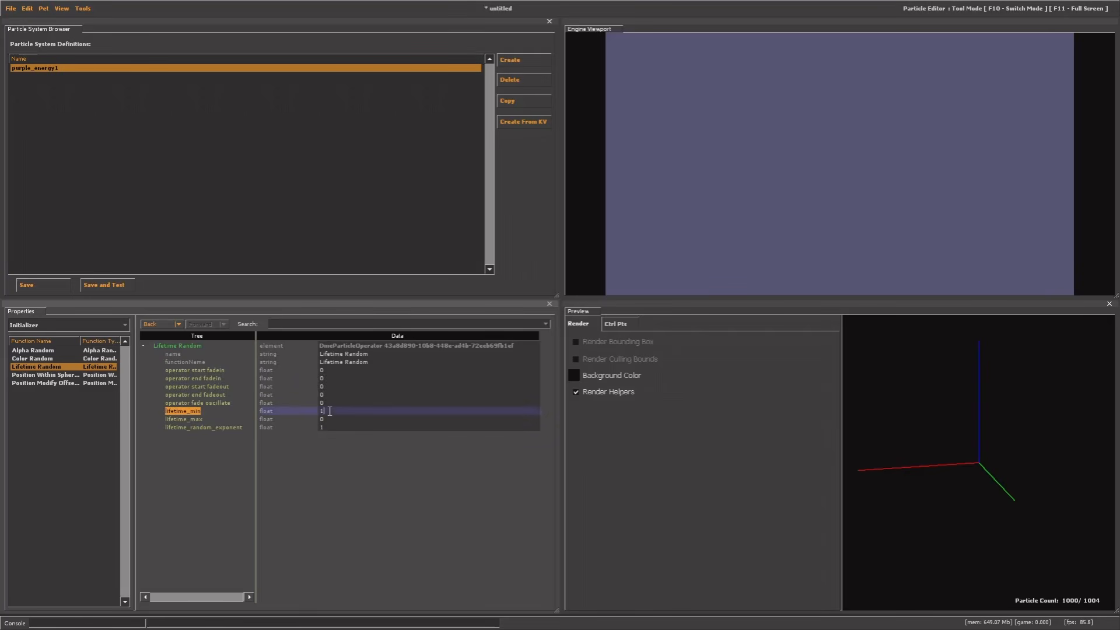
{"action": "left_click_drag", "start_coordinate": [327, 419], "coordinate": [316, 419]}
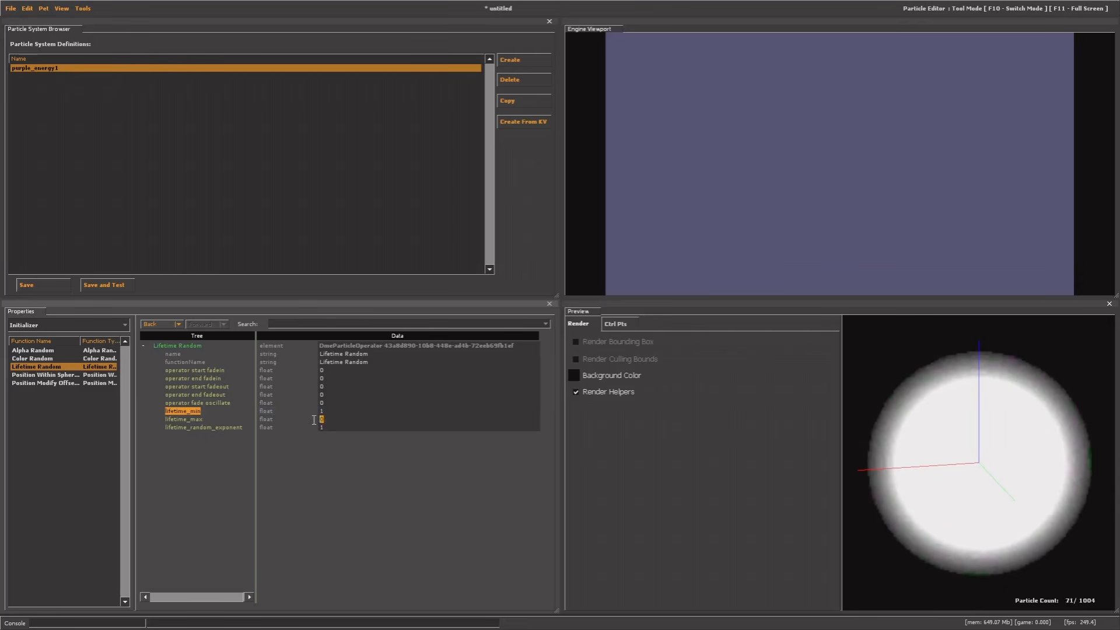
{"action": "type", "text": "1"}
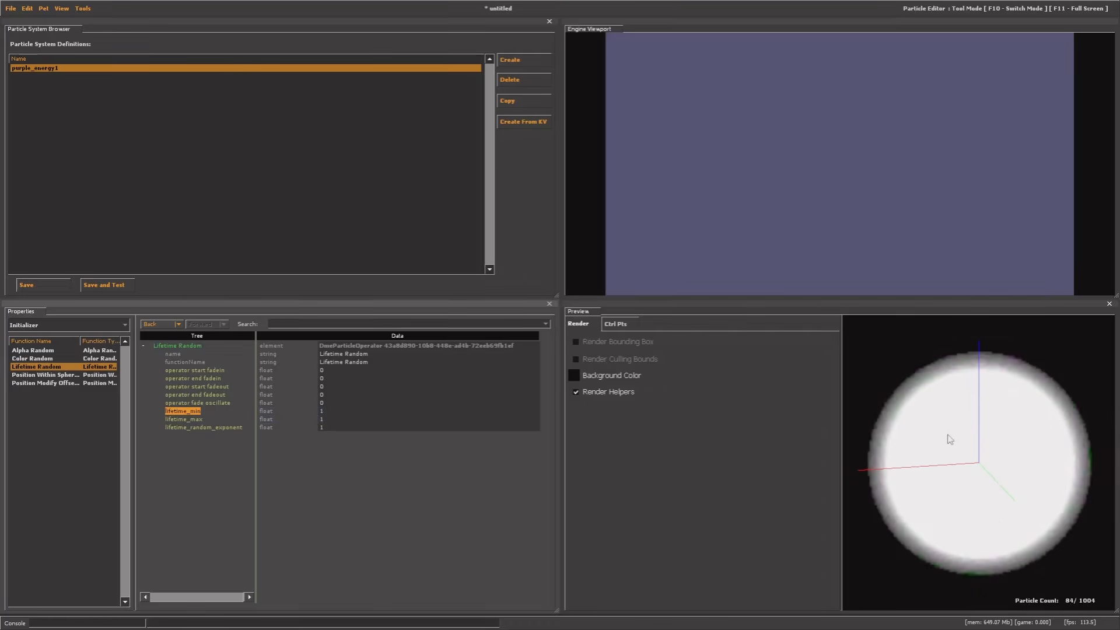
Lower emit_continuously's emission_rate from 100 to 10
{"action": "right_click_drag", "start_coordinate": [947, 435], "coordinate": [947, 580]}
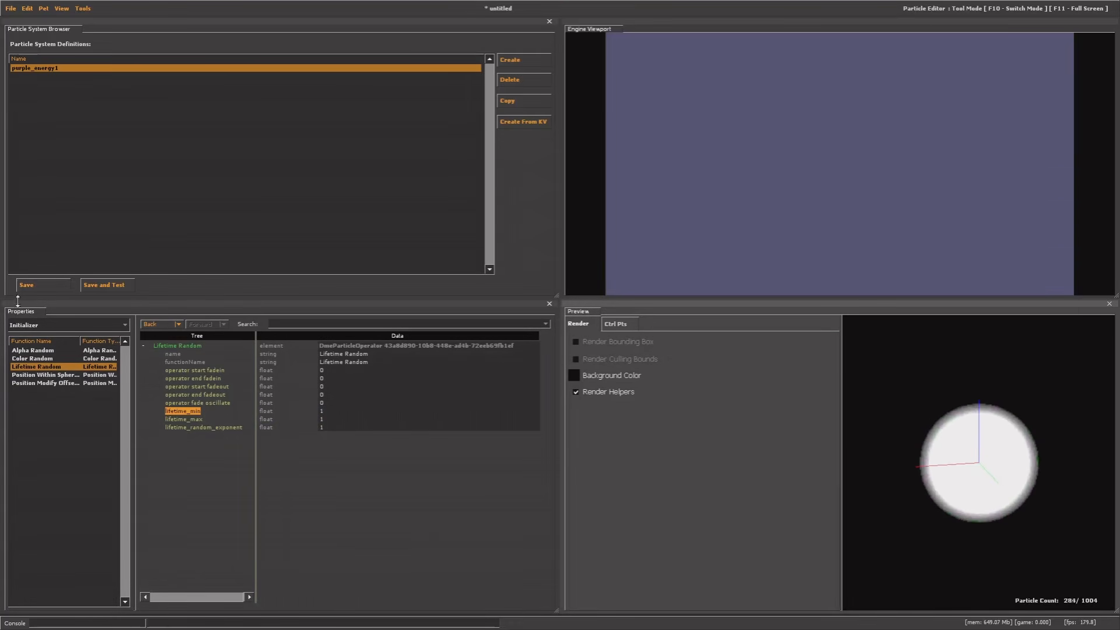
{"action": "left_click", "coordinate": [23, 326]}
{"action": "left_click", "coordinate": [29, 367]}
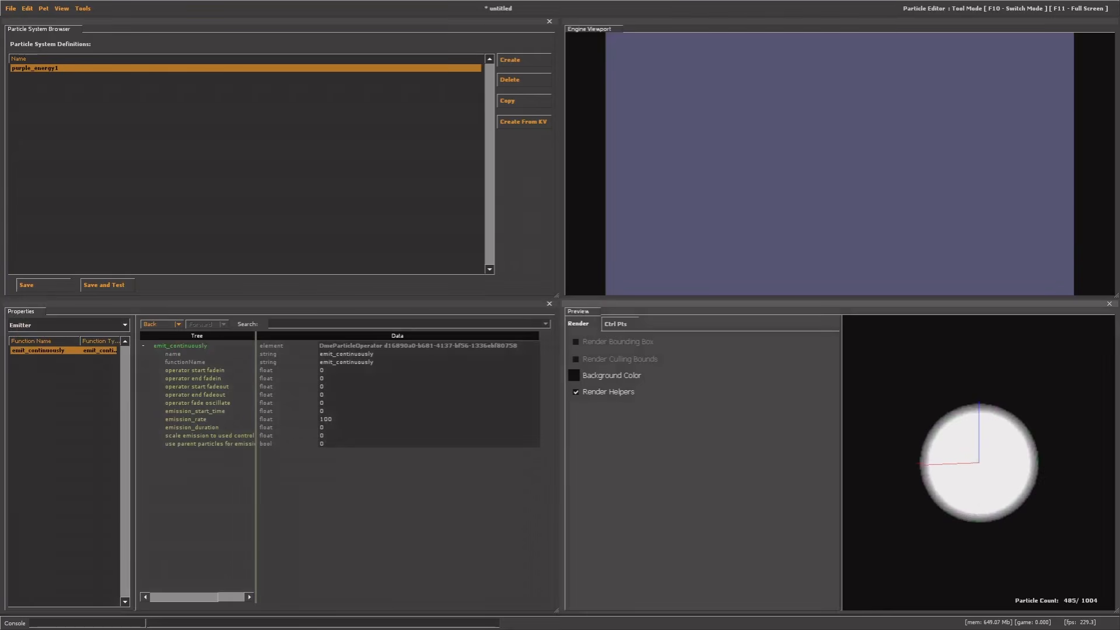
{"action": "left_click_drag", "start_coordinate": [944, 479], "coordinate": [965, 469]}
{"action": "left_click_drag", "start_coordinate": [995, 505], "coordinate": [1018, 481]}
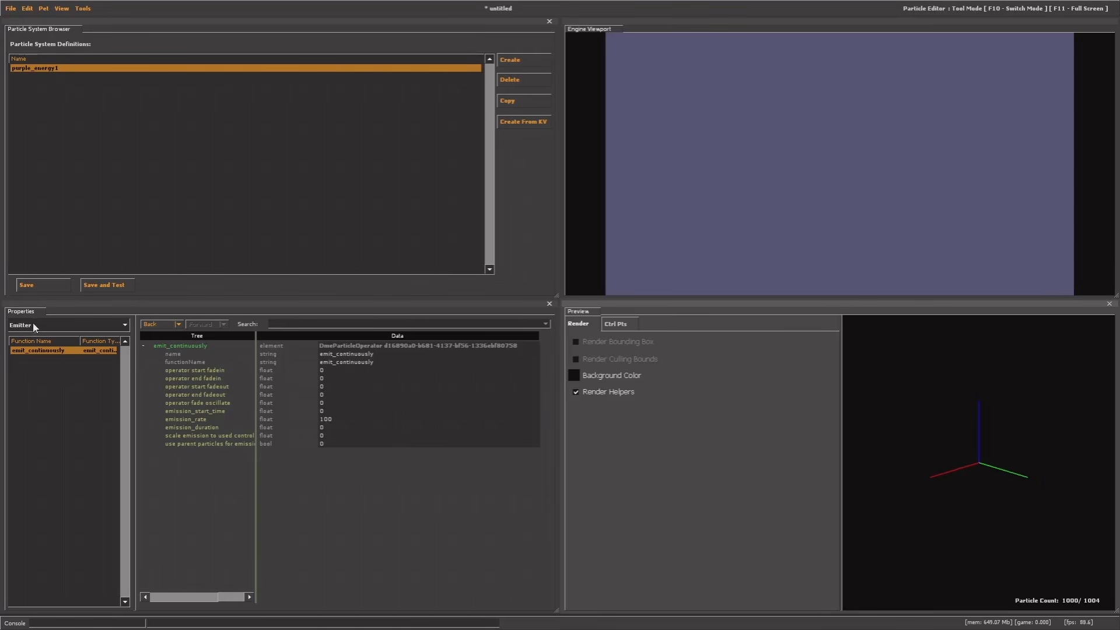
{"action": "left_click", "coordinate": [203, 421]}
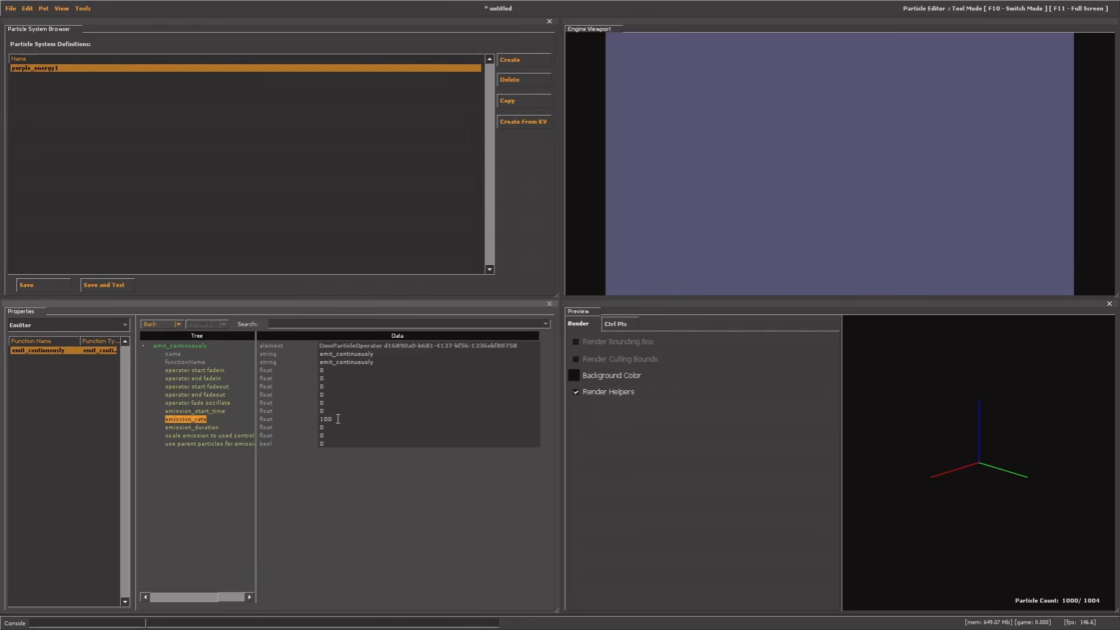
{"action": "left_click_drag", "start_coordinate": [341, 419], "coordinate": [298, 418]}
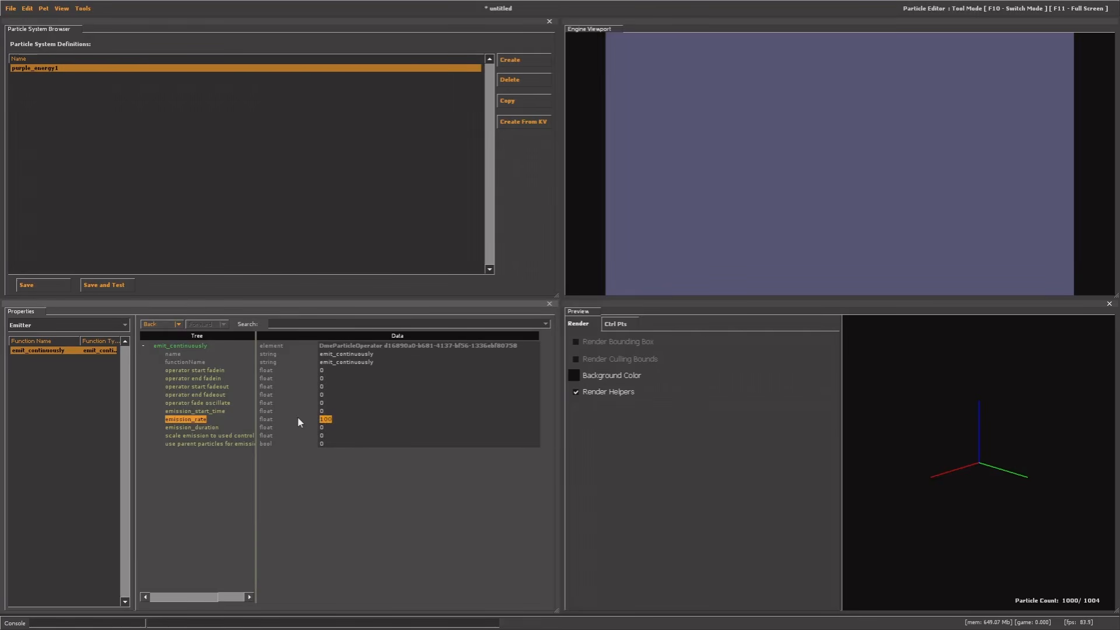
{"action": "type", "text": "10"}
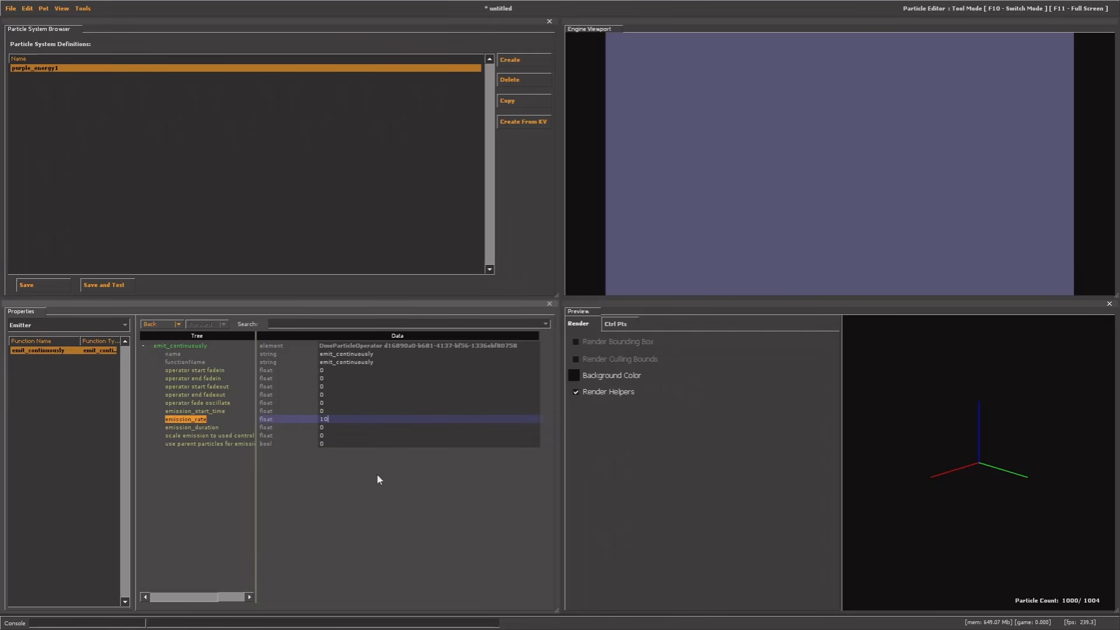
{"action": "key", "text": "Return"}
{"action": "left_click_drag", "start_coordinate": [918, 475], "coordinate": [938, 449]}
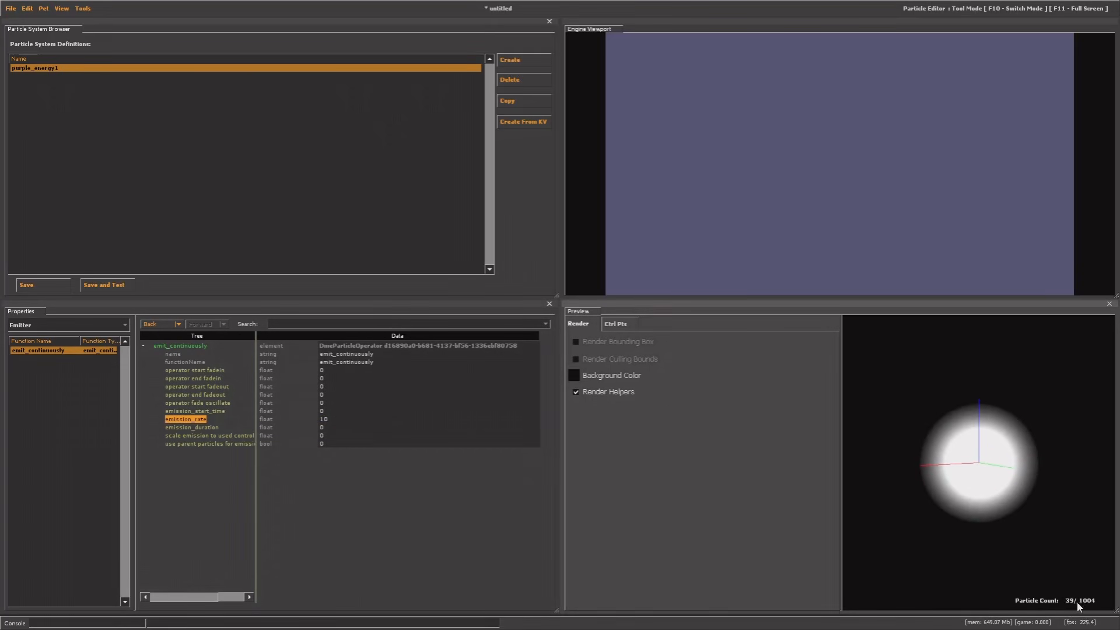
{"action": "left_click", "coordinate": [21, 326]}
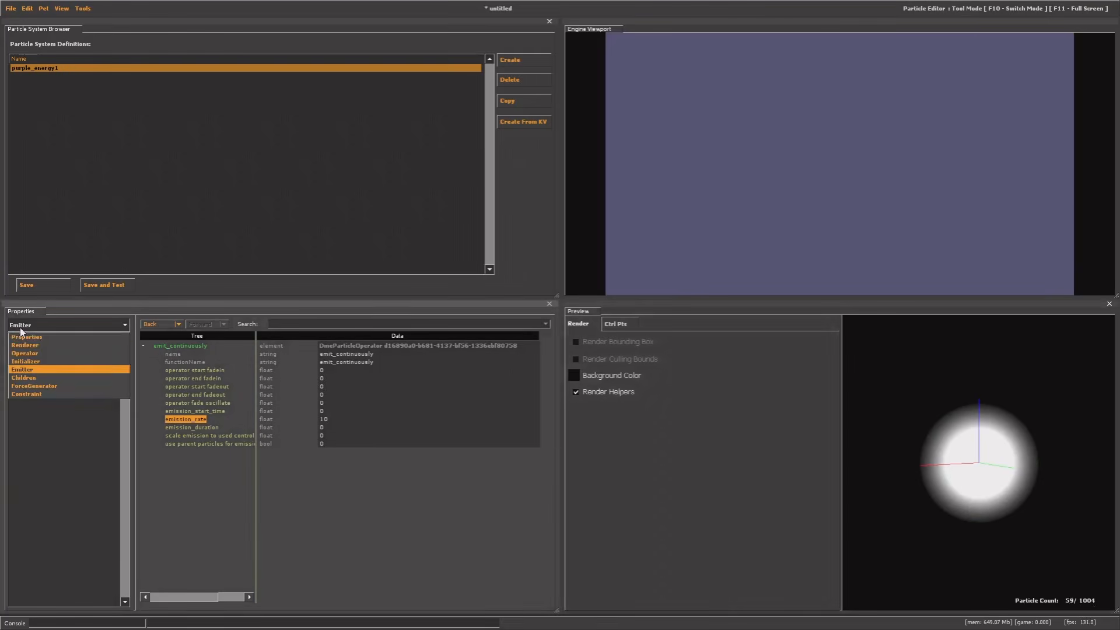
Select the Movement Basic operator and set its gravity to 0 0 4
{"action": "left_click", "coordinate": [26, 351]}
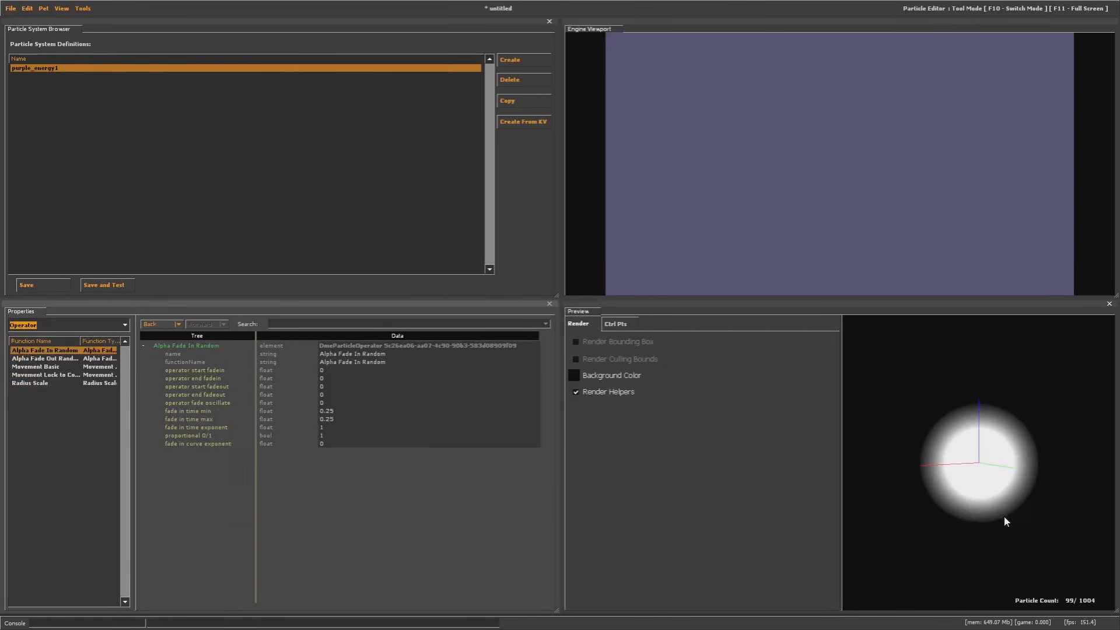
{"action": "right_click_drag", "start_coordinate": [1004, 517], "coordinate": [974, 442]}
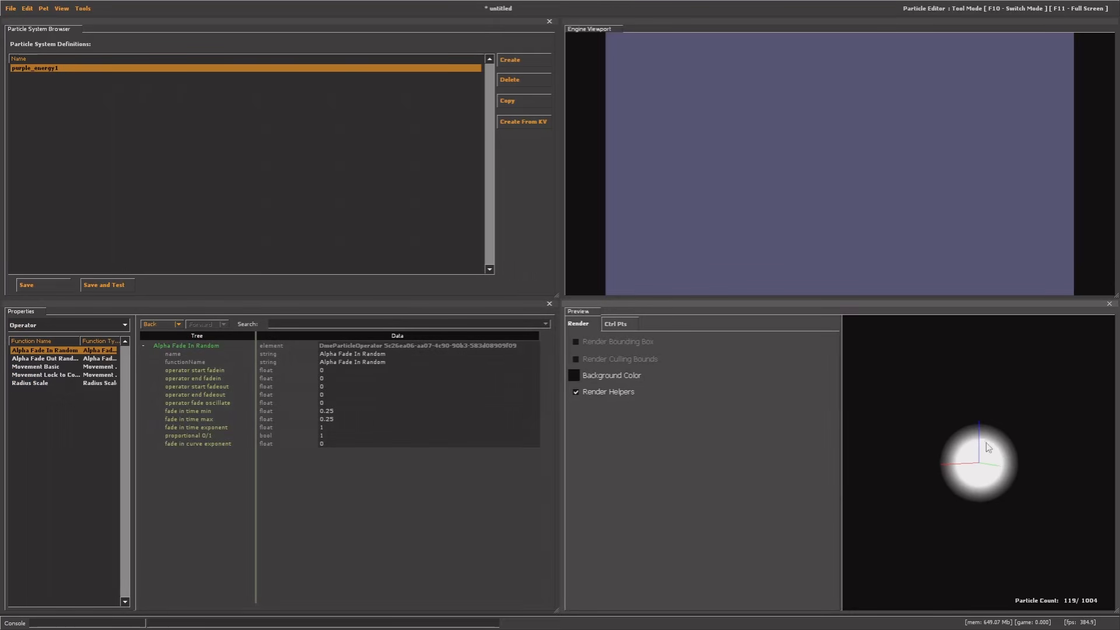
{"action": "left_click", "coordinate": [46, 368]}
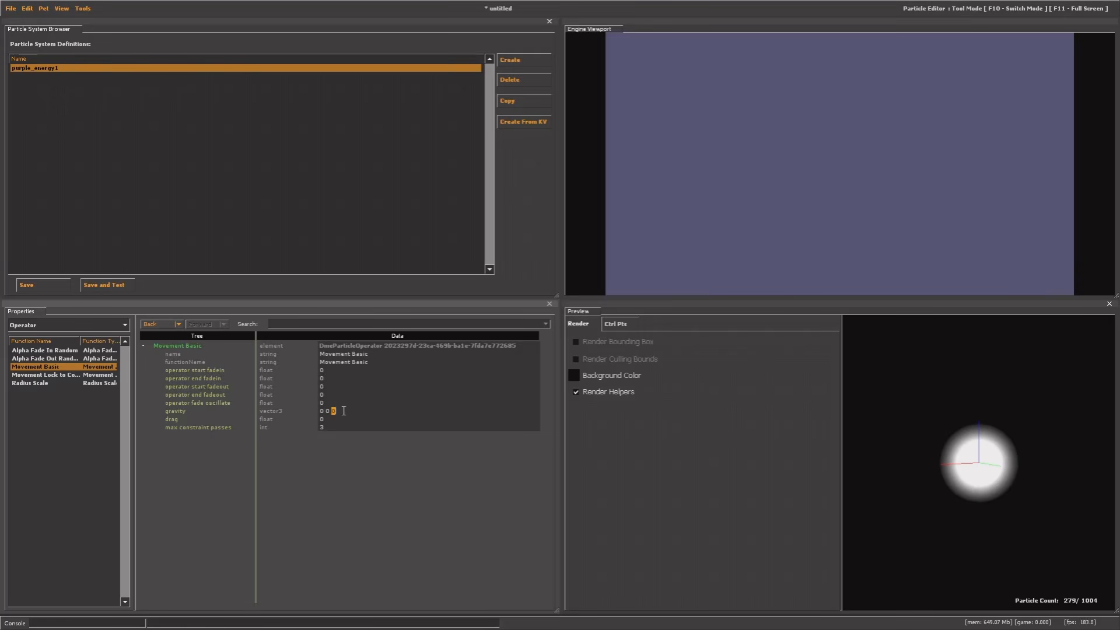
{"action": "type", "text": "4"}
{"action": "key", "text": "Return"}
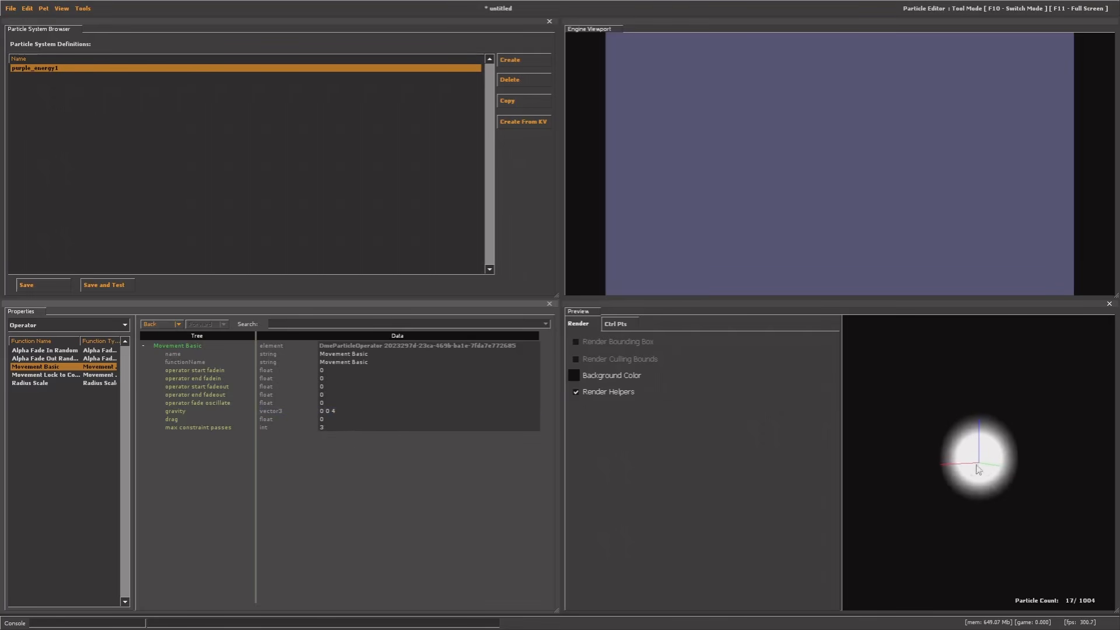
Raise the vertical gravity component to 20, then to 25, giving 0 0 25
{"action": "double_click", "coordinate": [334, 411]}
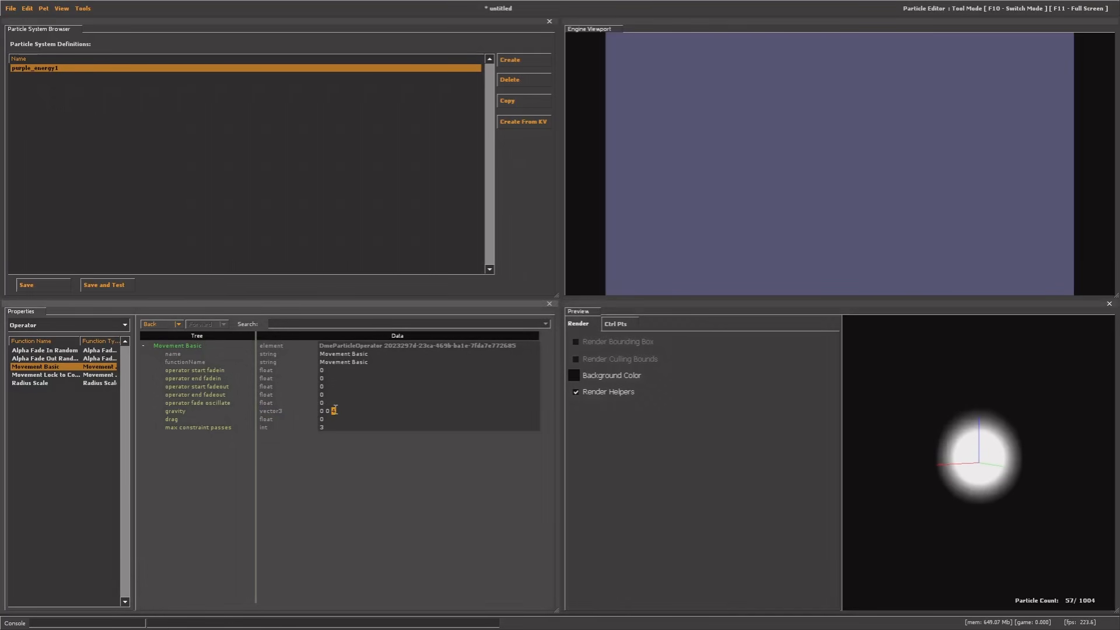
{"action": "type", "text": "2"}
{"action": "key", "text": "Return"}
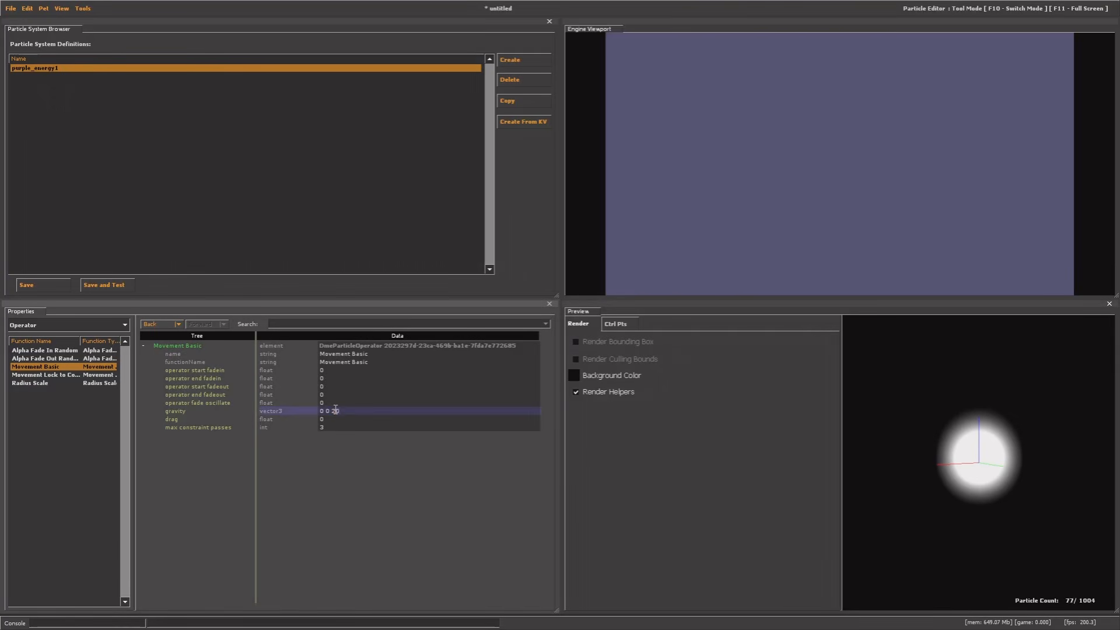
{"action": "type", "text": "0"}
{"action": "key", "text": "Return"}
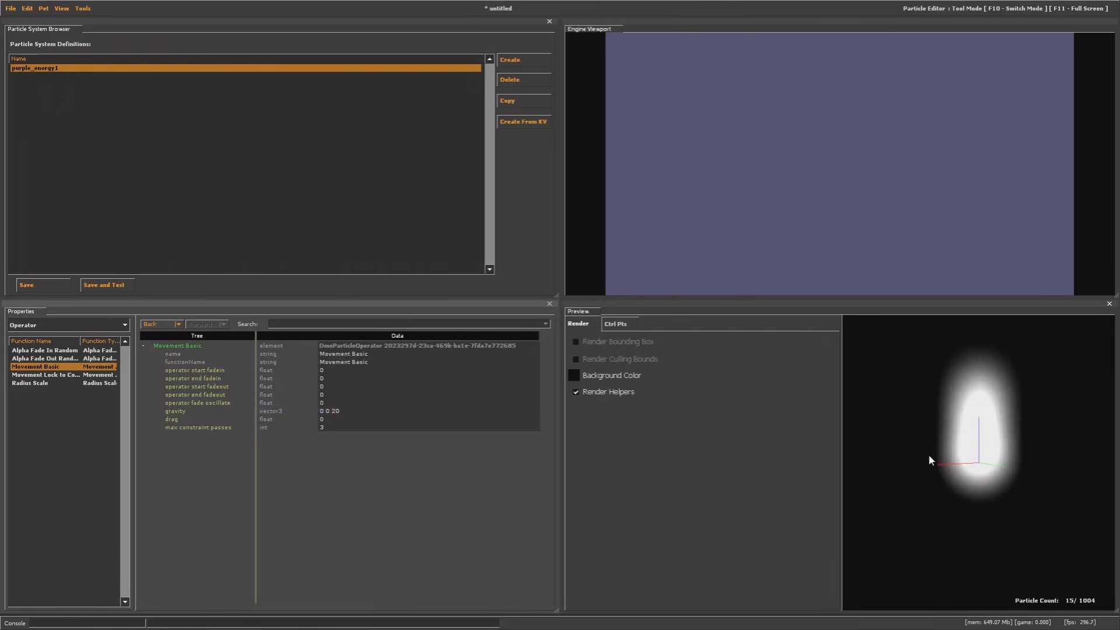
{"action": "left_click_drag", "start_coordinate": [928, 456], "coordinate": [968, 470]}
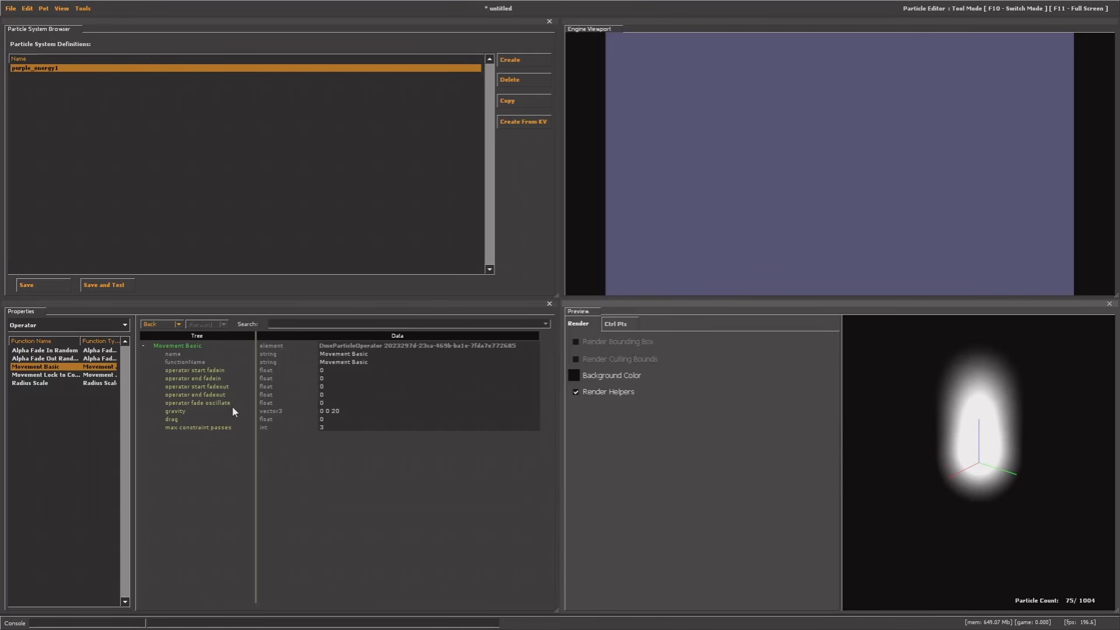
{"action": "left_click", "coordinate": [342, 411]}
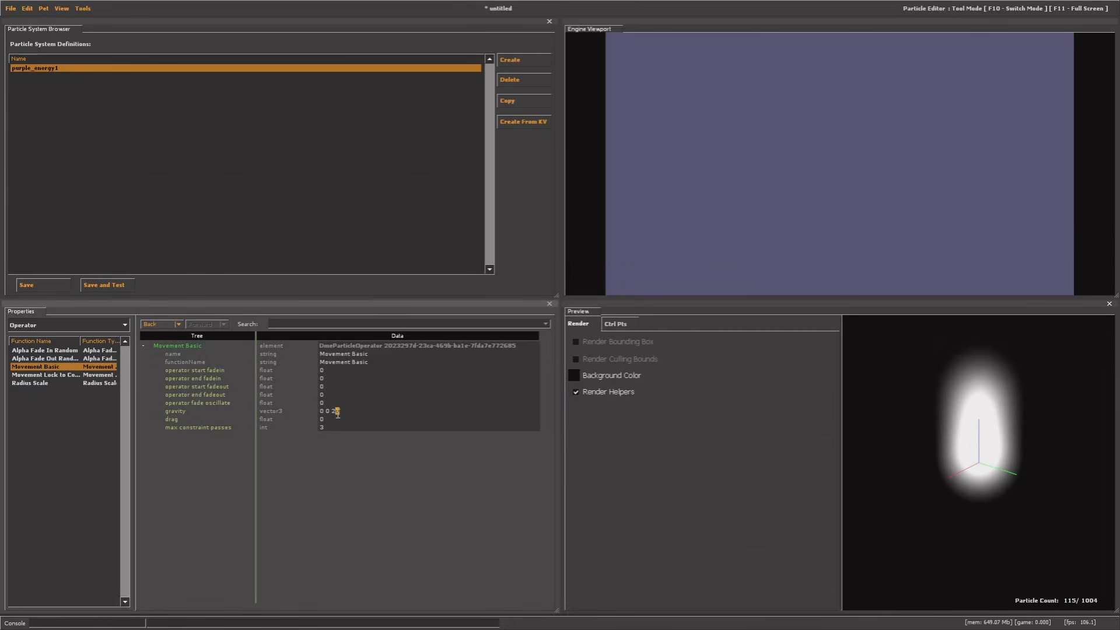
{"action": "type", "text": "5"}
{"action": "key", "text": "Return"}
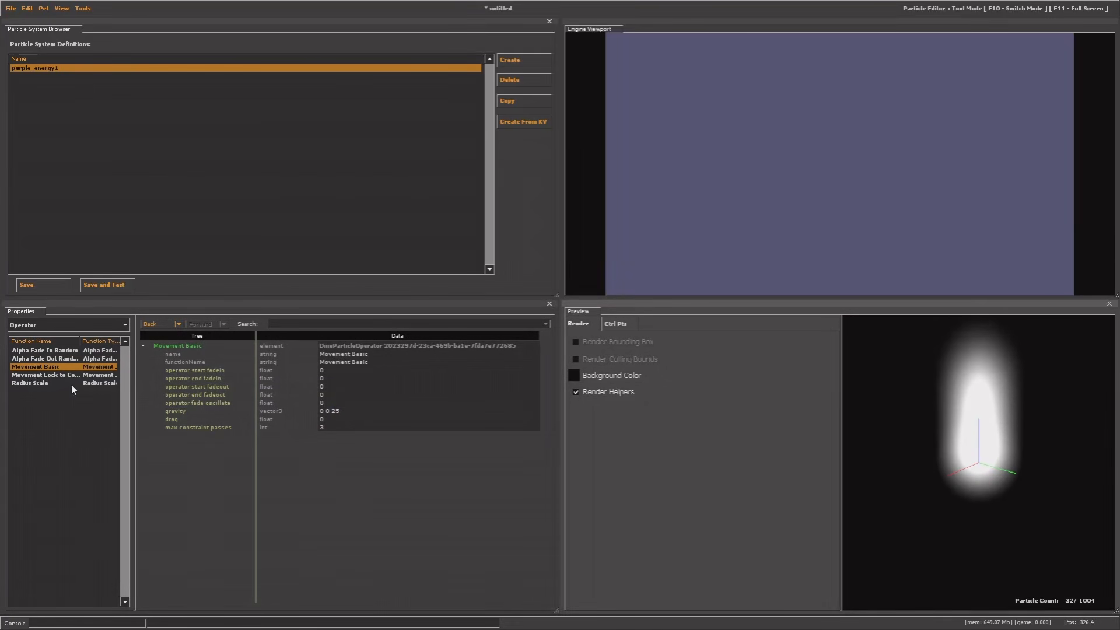
{"action": "mouse_move", "coordinate": [1023, 432]}
{"action": "left_mouse_down"}
{"action": "mouse_move", "coordinate": [1006, 433]}
{"action": "mouse_move", "coordinate": [1038, 496]}
{"action": "mouse_move", "coordinate": [1027, 434]}
{"action": "mouse_move", "coordinate": [1006, 435]}
{"action": "left_mouse_up"}
Set the Radius Scale operator's radius_start_scale to 1.5
{"action": "left_click", "coordinate": [46, 383]}
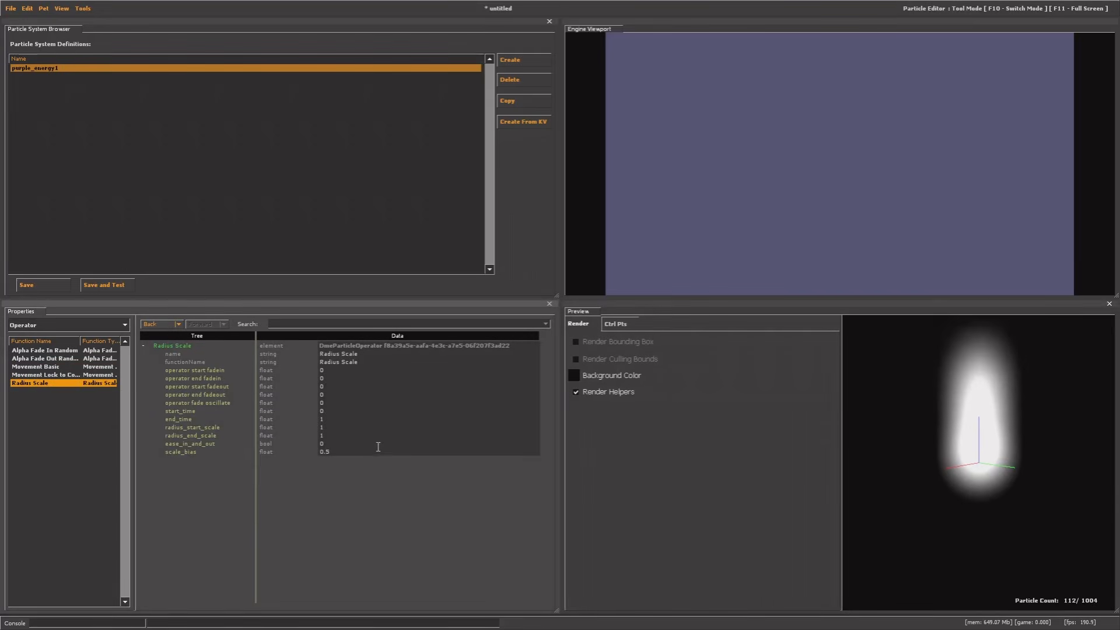
{"action": "mouse_move", "coordinate": [956, 458]}
{"action": "left_mouse_down"}
{"action": "mouse_move", "coordinate": [927, 457]}
{"action": "mouse_move", "coordinate": [937, 467]}
{"action": "left_mouse_up"}
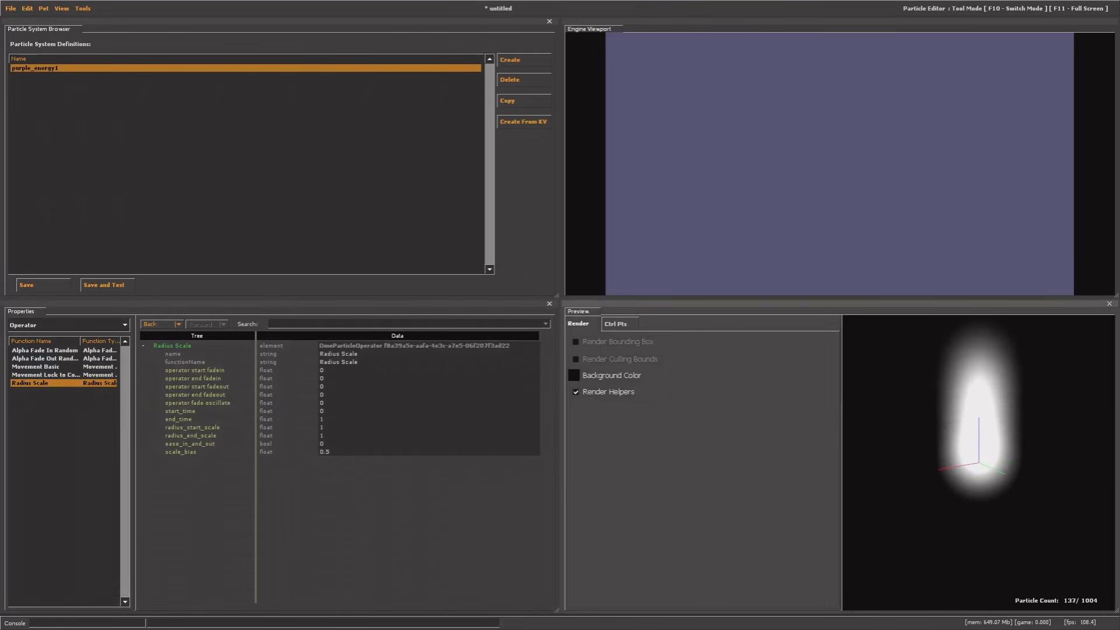
{"action": "left_click", "coordinate": [182, 430]}
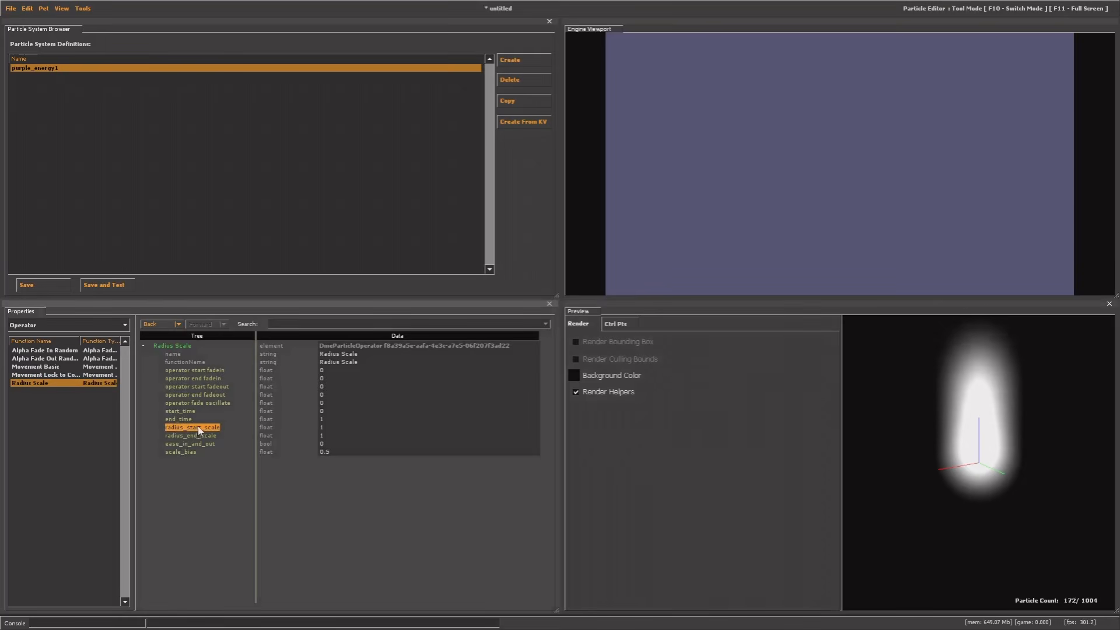
{"action": "double_click", "coordinate": [321, 428]}
{"action": "left_click", "coordinate": [324, 426]}
{"action": "type", "text": ".5"}
{"action": "key", "text": "Return"}
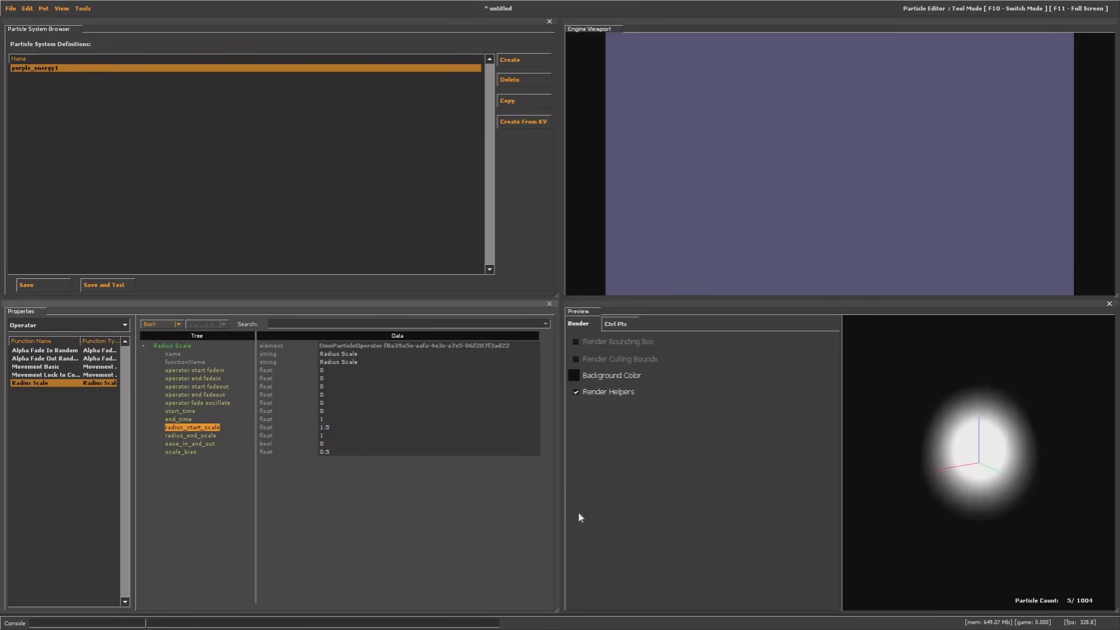
Set radius_end_scale to 0.5, after briefly trying 0
{"action": "left_click", "coordinate": [322, 435]}
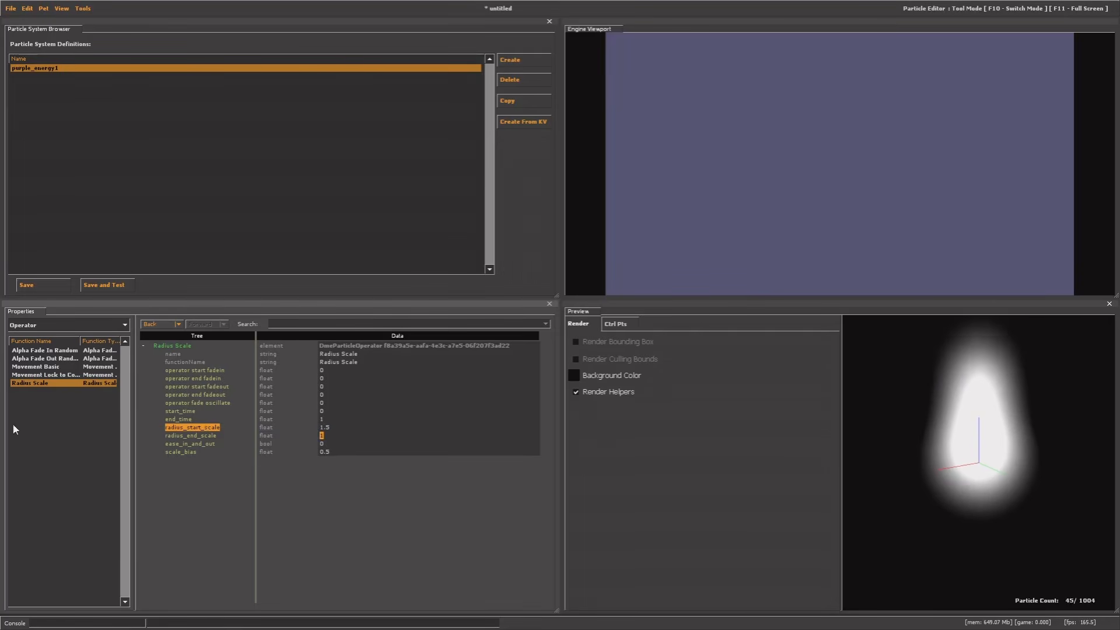
{"action": "left_click", "coordinate": [188, 436]}
{"action": "left_click_drag", "start_coordinate": [921, 437], "coordinate": [950, 327]}
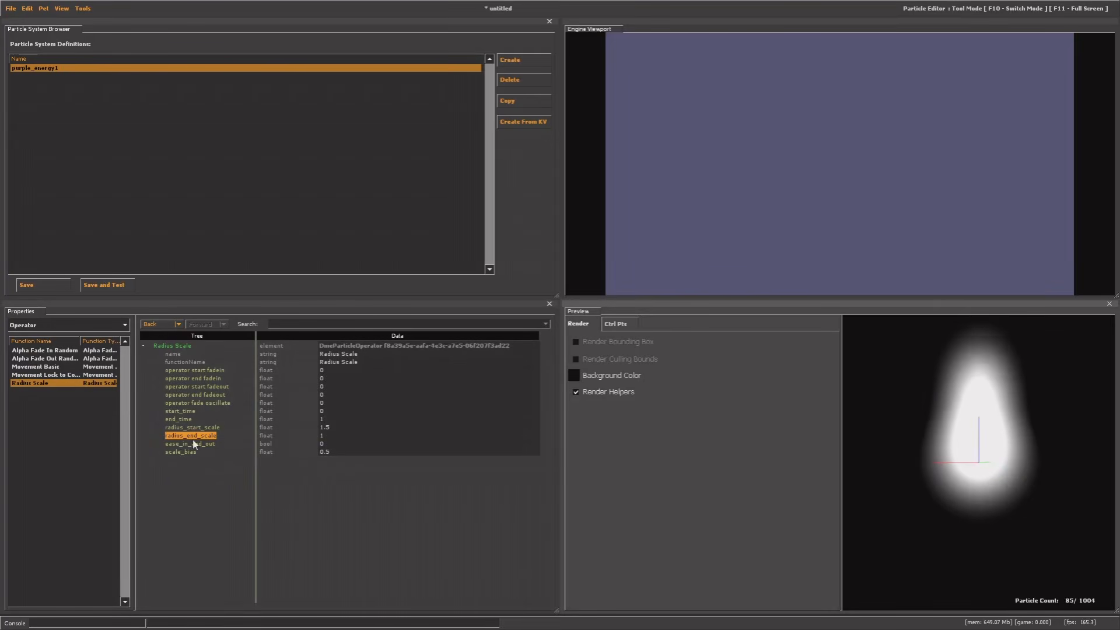
{"action": "left_click", "coordinate": [323, 435]}
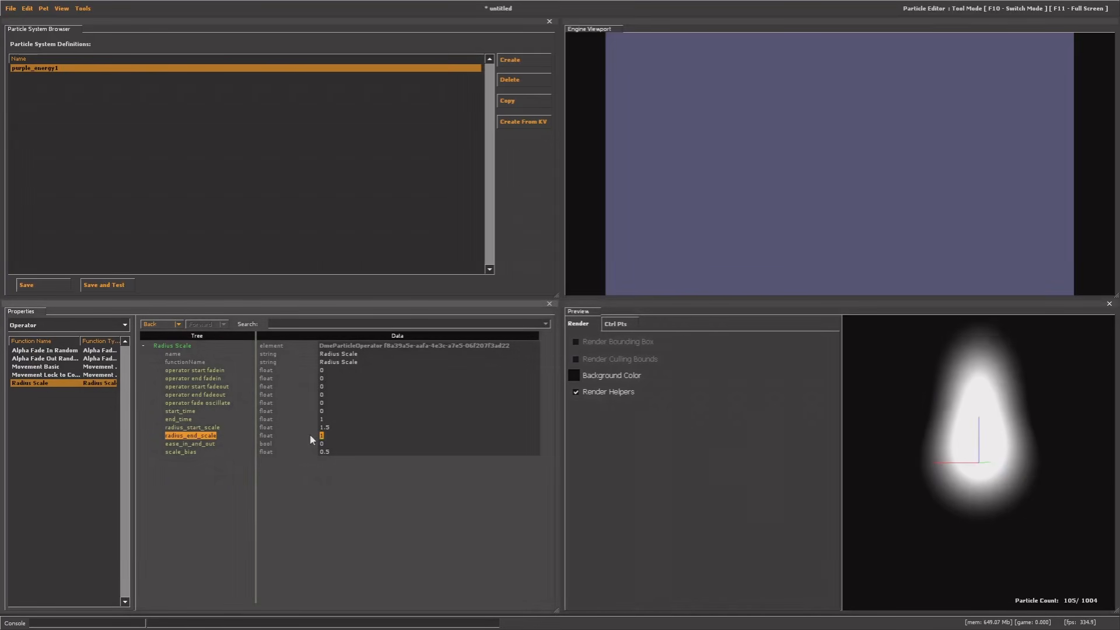
{"action": "type", "text": "0"}
{"action": "key", "text": "Return"}
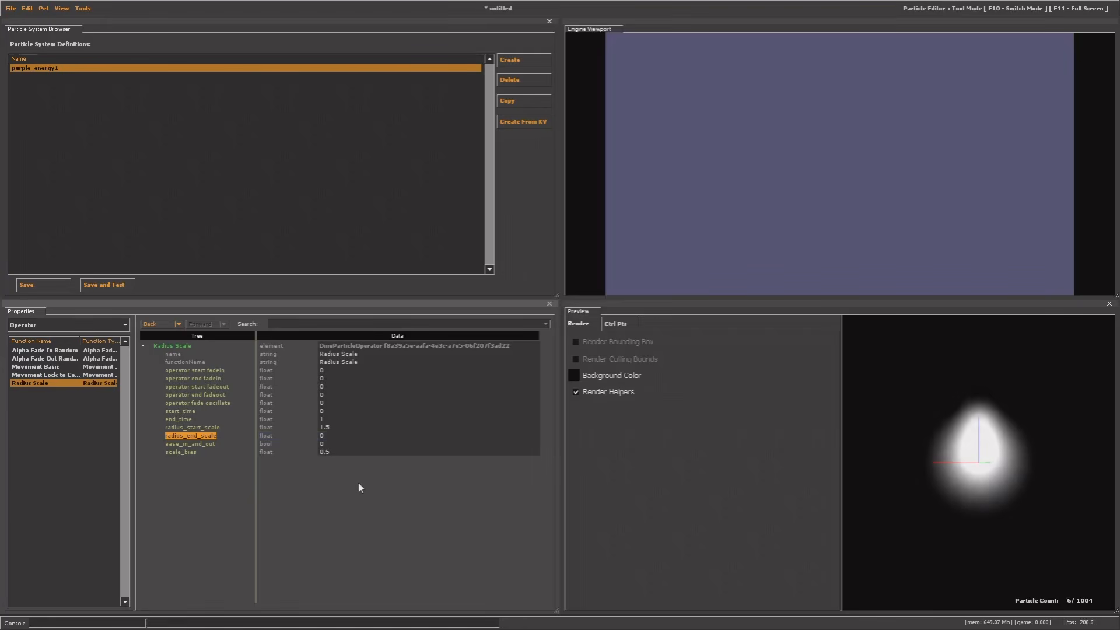
{"action": "mouse_move", "coordinate": [974, 460]}
{"action": "left_mouse_down"}
{"action": "mouse_move", "coordinate": [973, 519]}
{"action": "mouse_move", "coordinate": [975, 469]}
{"action": "left_mouse_up"}
{"action": "left_click", "coordinate": [321, 436]}
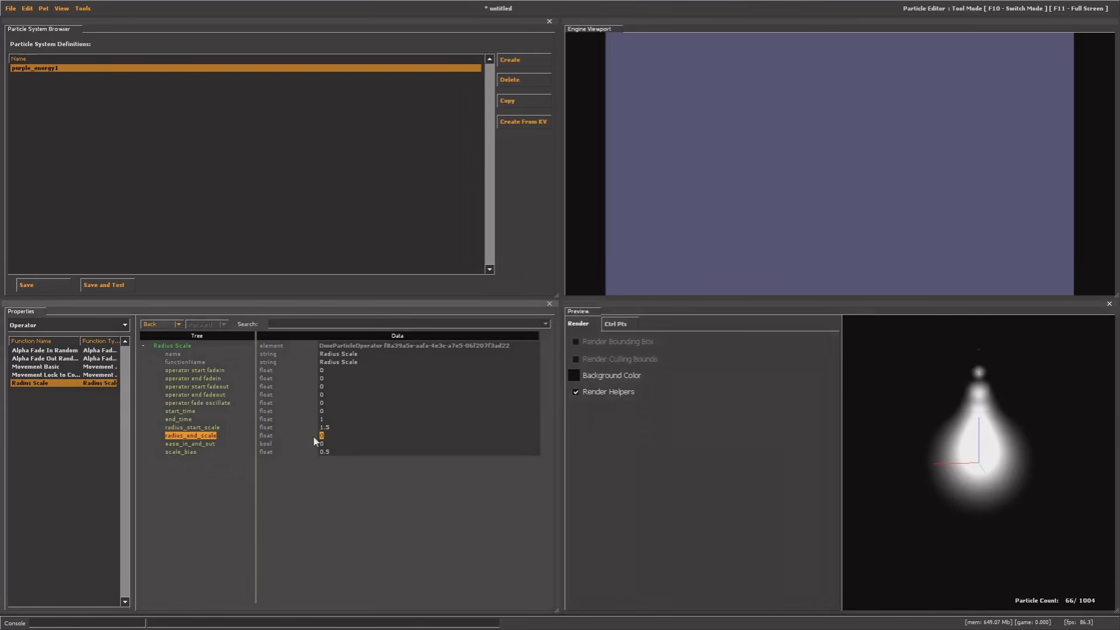
{"action": "type", "text": "0.5"}
{"action": "key", "text": "Return"}
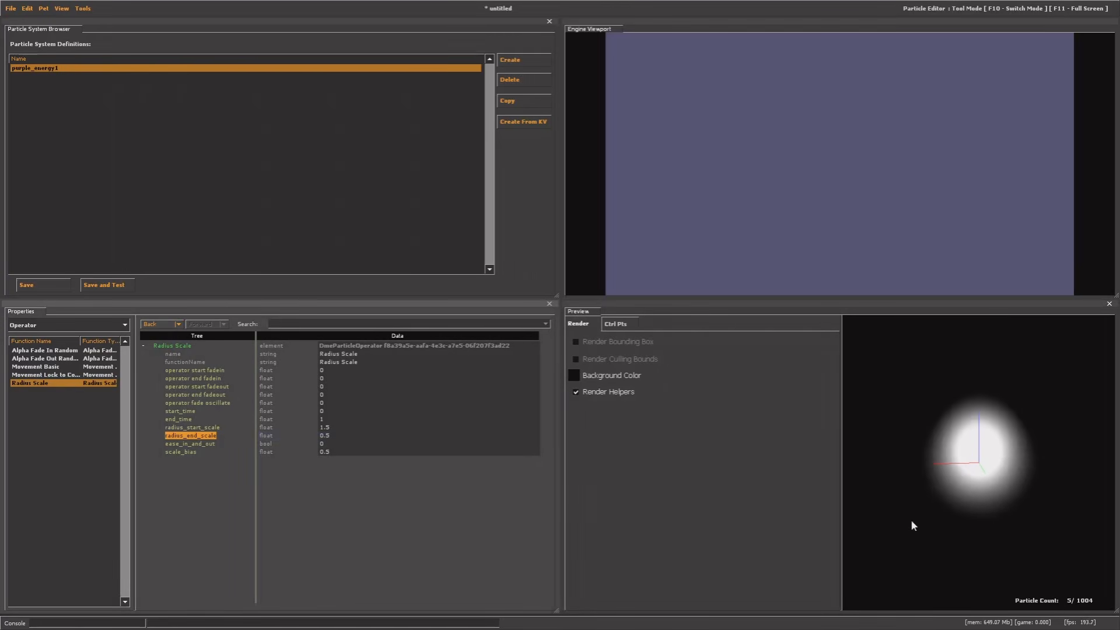
{"action": "left_click_drag", "start_coordinate": [951, 490], "coordinate": [986, 454]}
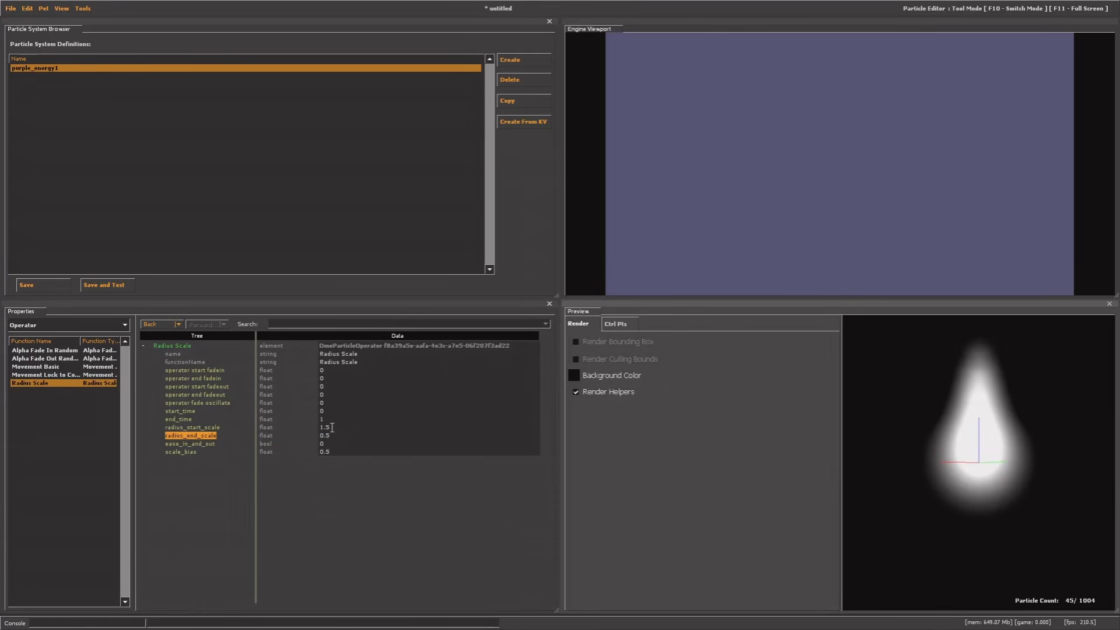
Change Radius Scale to radius_start_scale 1.3 and radius_end_scale 0.7
{"action": "left_click_drag", "start_coordinate": [920, 483], "coordinate": [933, 488]}
{"action": "left_click", "coordinate": [330, 426]}
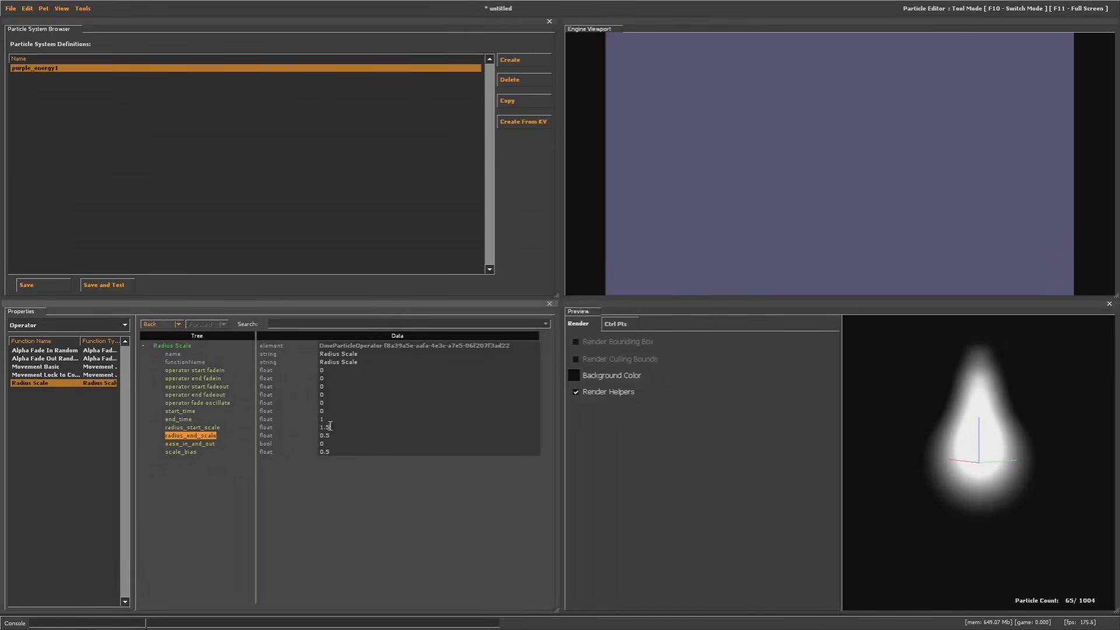
{"action": "key", "text": "BackSpace"}
{"action": "key", "text": "Return"}
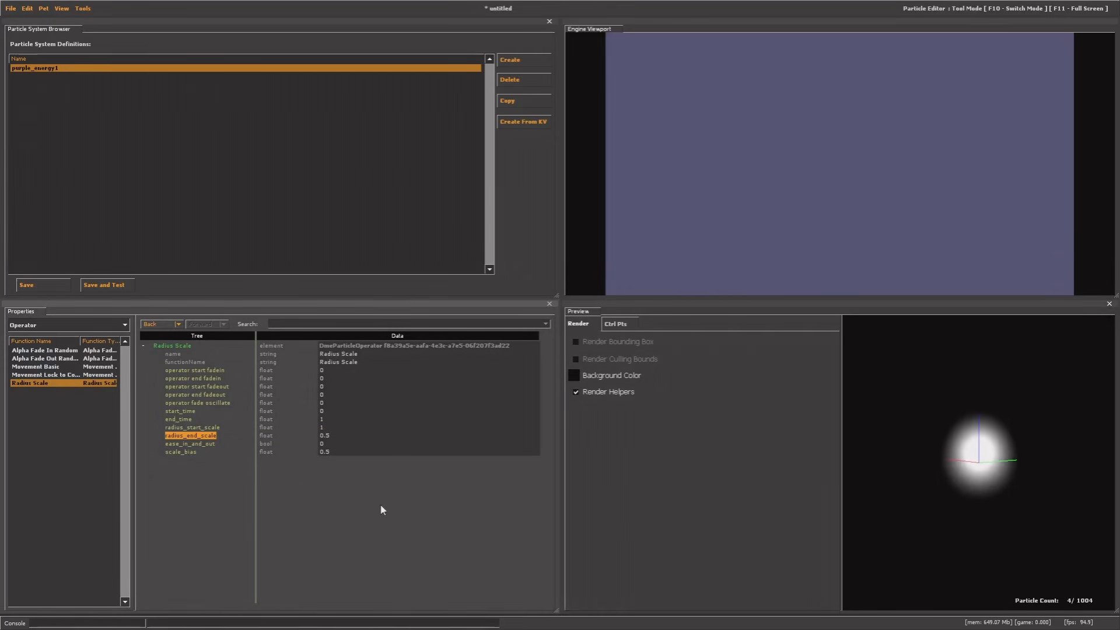
{"action": "left_click_drag", "start_coordinate": [933, 466], "coordinate": [959, 465]}
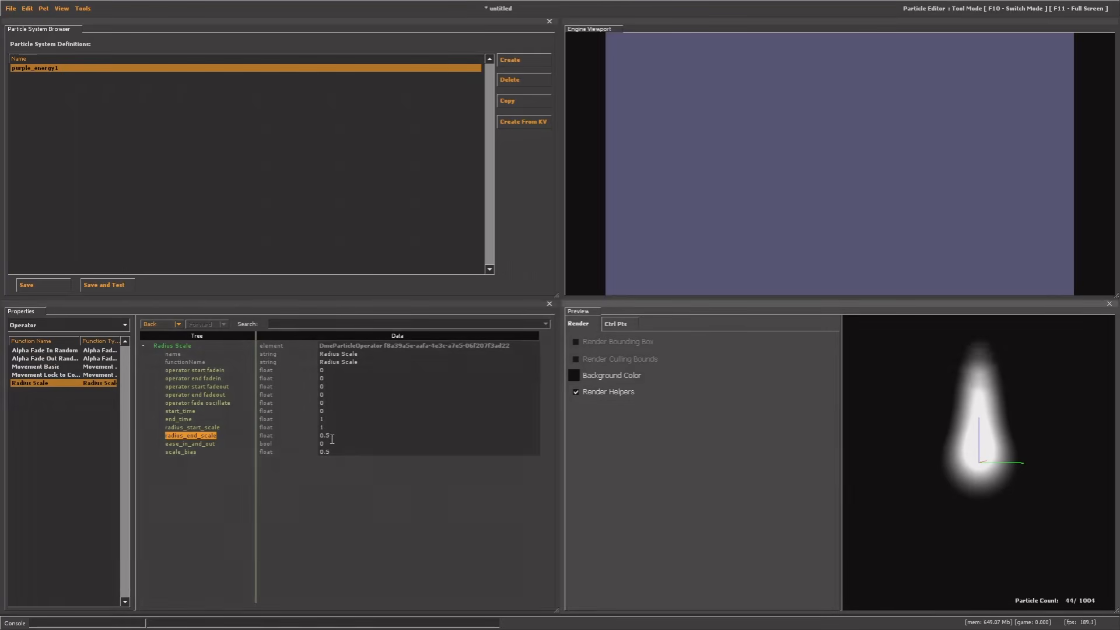
{"action": "left_click_drag", "start_coordinate": [333, 437], "coordinate": [326, 436]}
{"action": "type", "text": "7"}
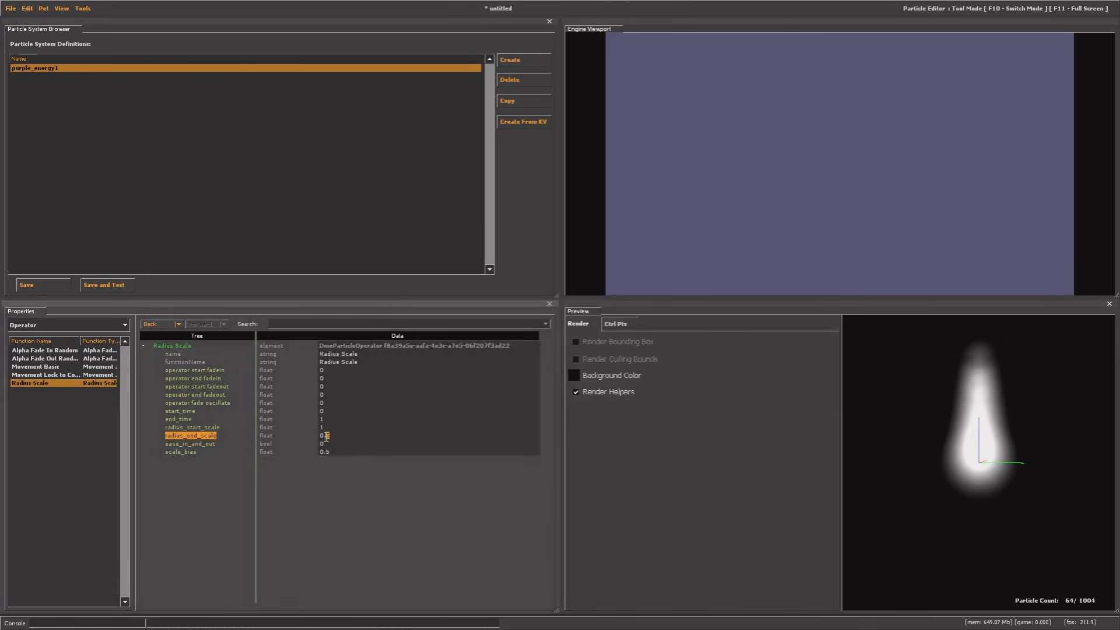
{"action": "key", "text": "Return"}
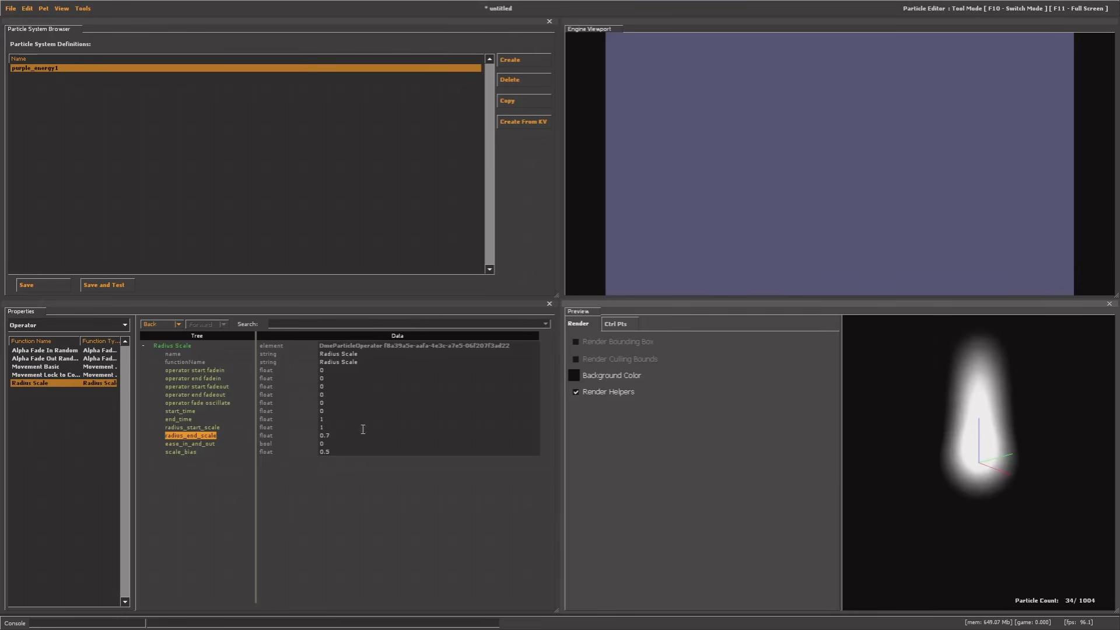
{"action": "double_click", "coordinate": [322, 444]}
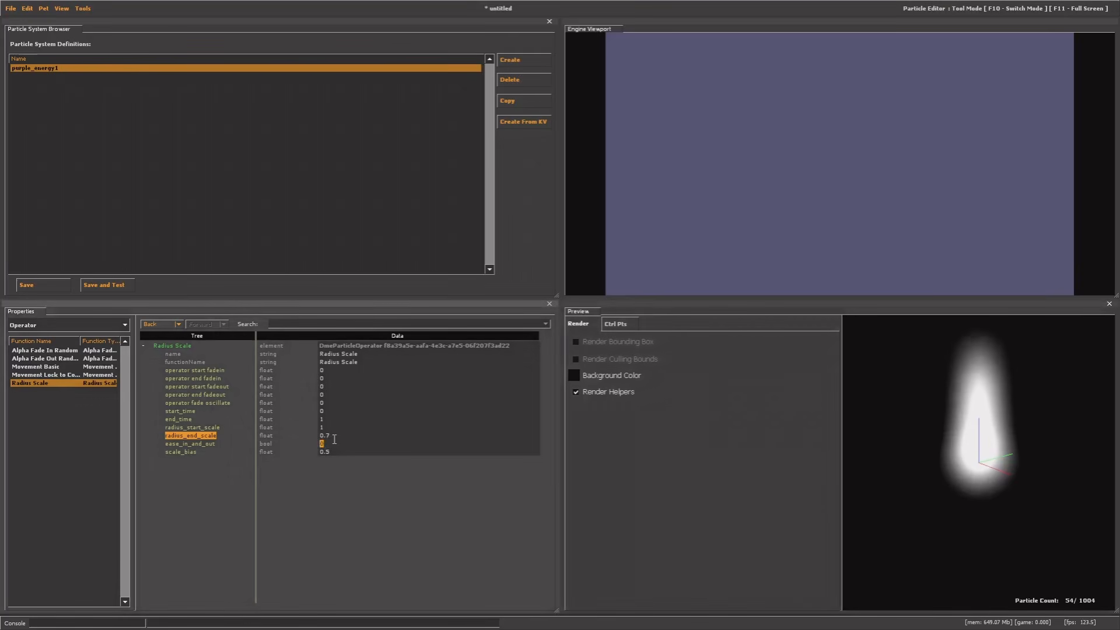
{"action": "left_click", "coordinate": [333, 435]}
{"action": "type", "text": ".3"}
{"action": "key", "text": "Return"}
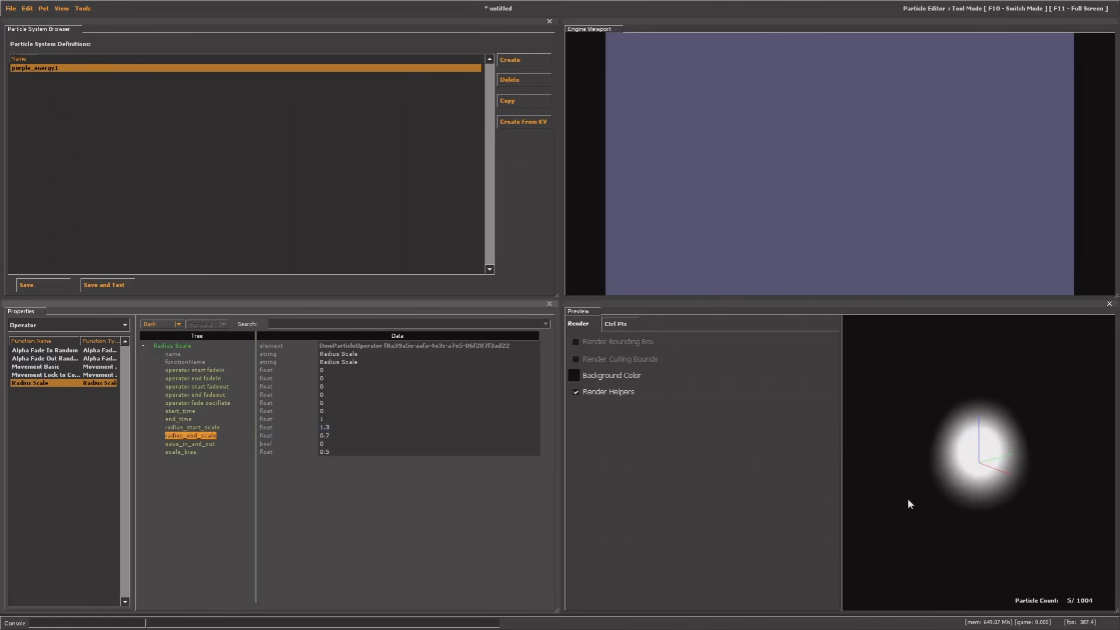
{"action": "left_click", "coordinate": [933, 457]}
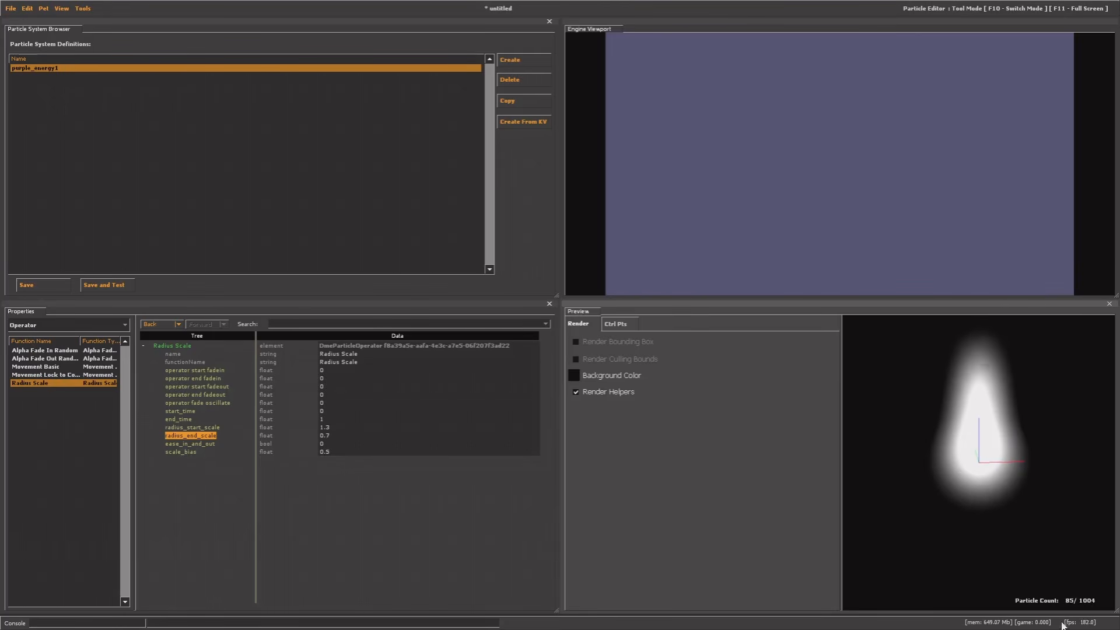
Add a Lifespan Decay operator to purple_energy1's operators
{"action": "left_click", "coordinate": [71, 351]}
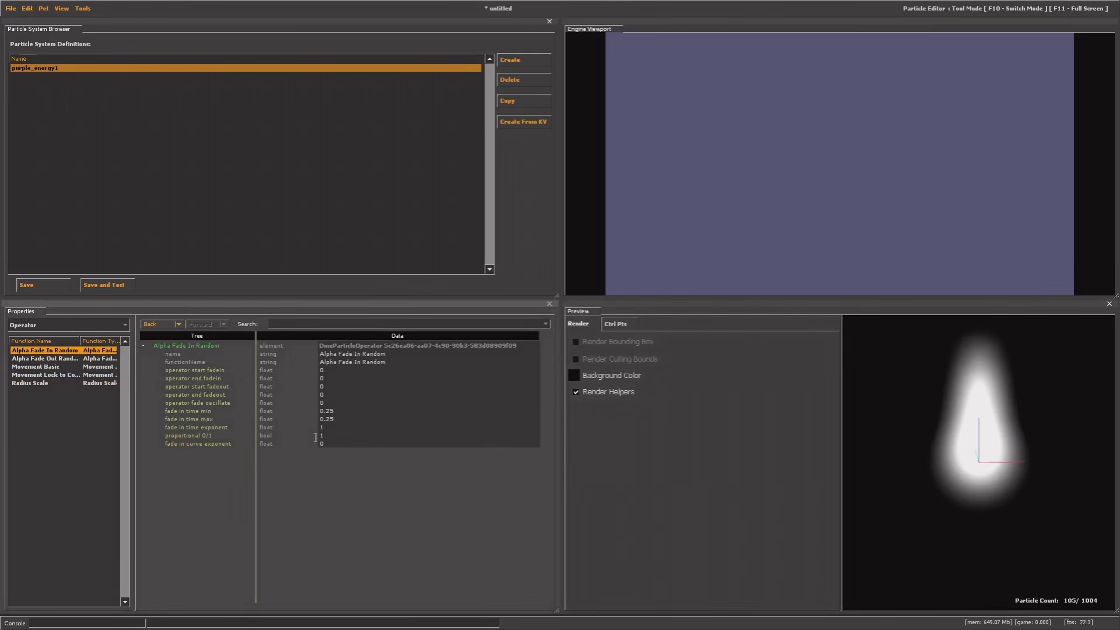
{"action": "left_click", "coordinate": [50, 359]}
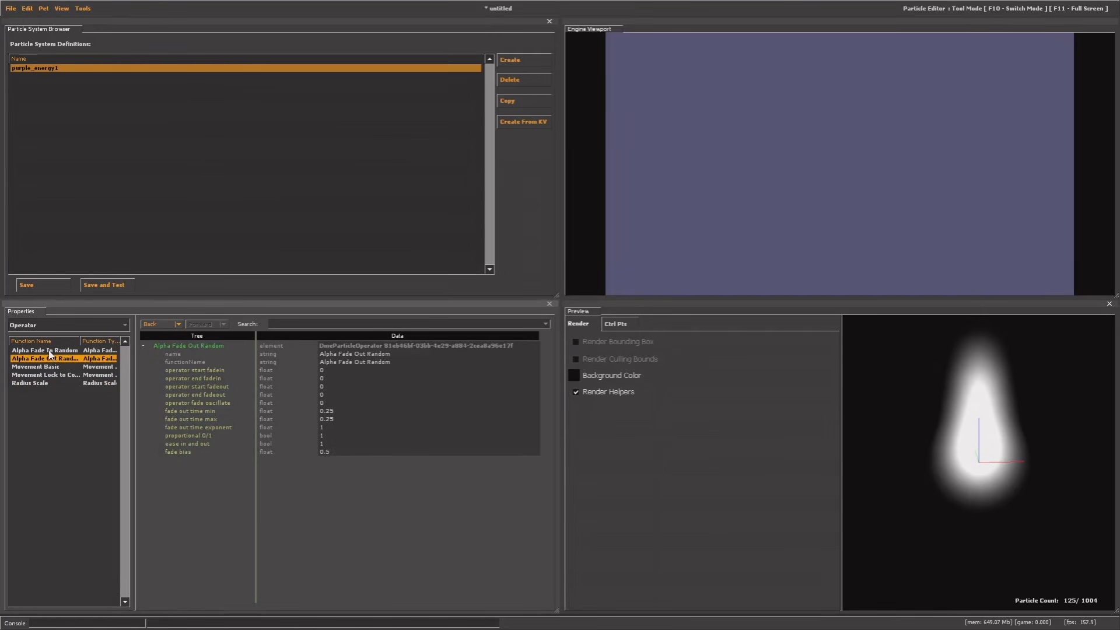
{"action": "left_click", "coordinate": [49, 351]}
{"action": "right_click", "coordinate": [41, 418]}
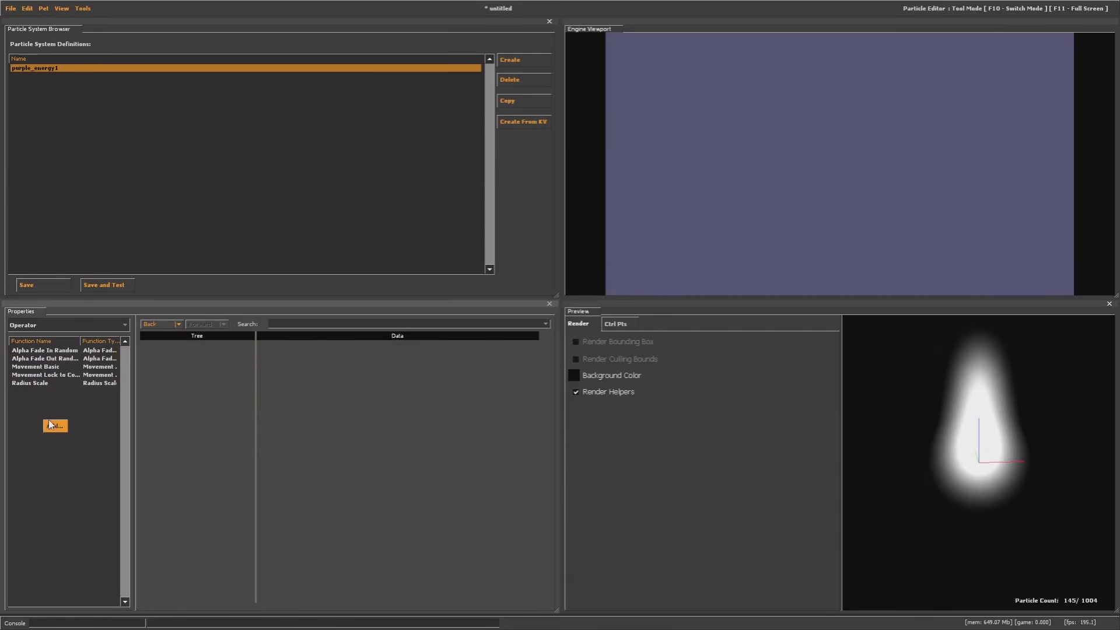
{"action": "left_click", "coordinate": [52, 425]}
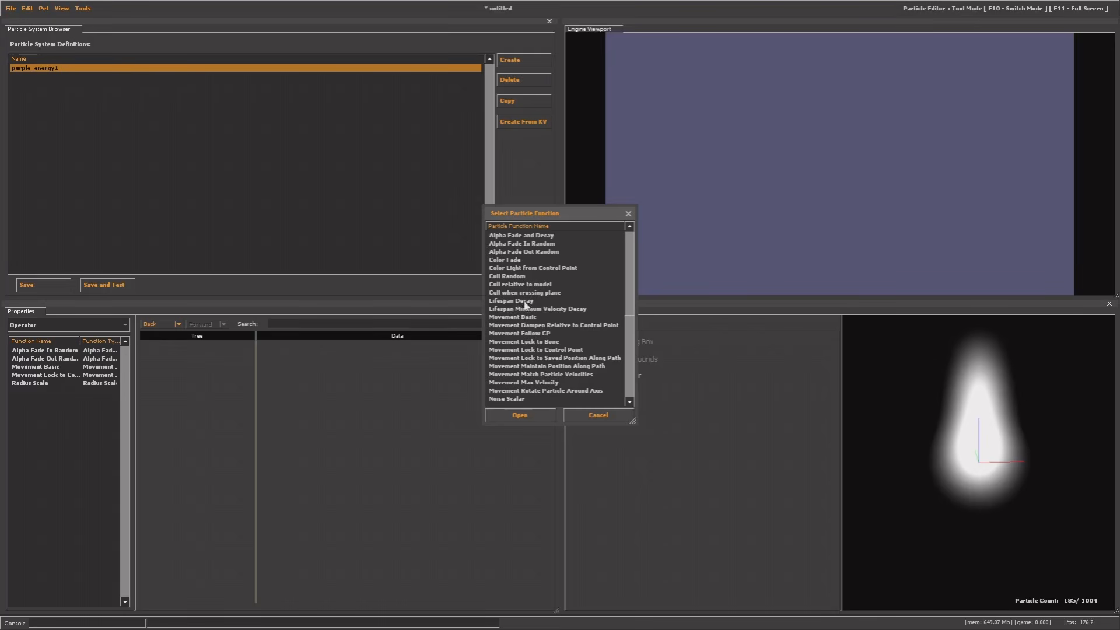
{"action": "double_click", "coordinate": [526, 301]}
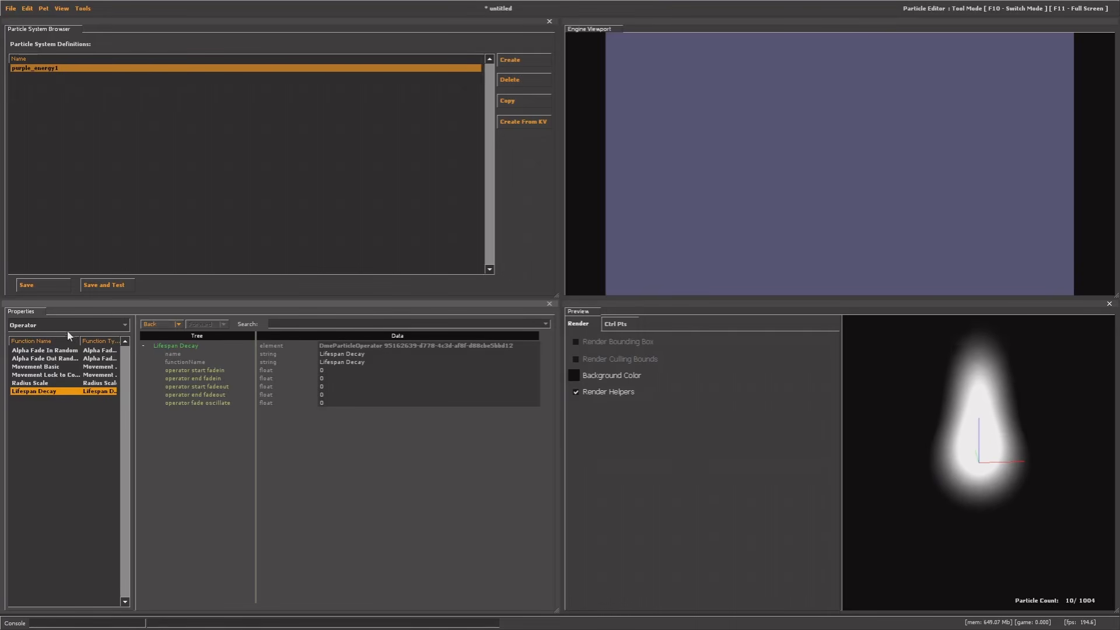
Switch the function category from Operator to Emitter to show emit_continuously
{"action": "left_click", "coordinate": [37, 325]}
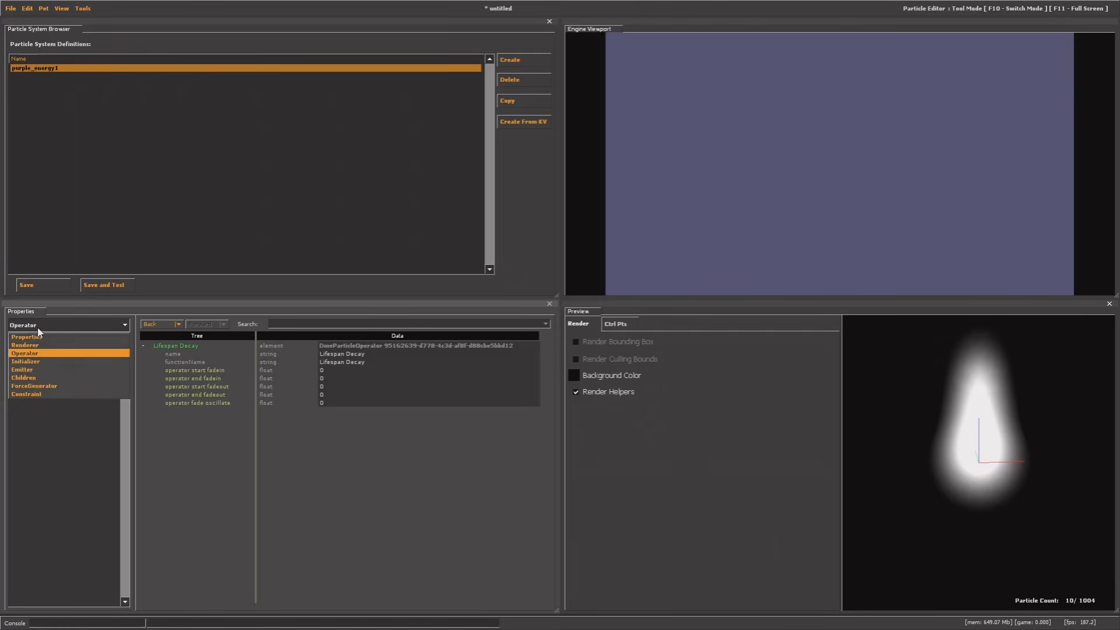
{"action": "left_click", "coordinate": [30, 329]}
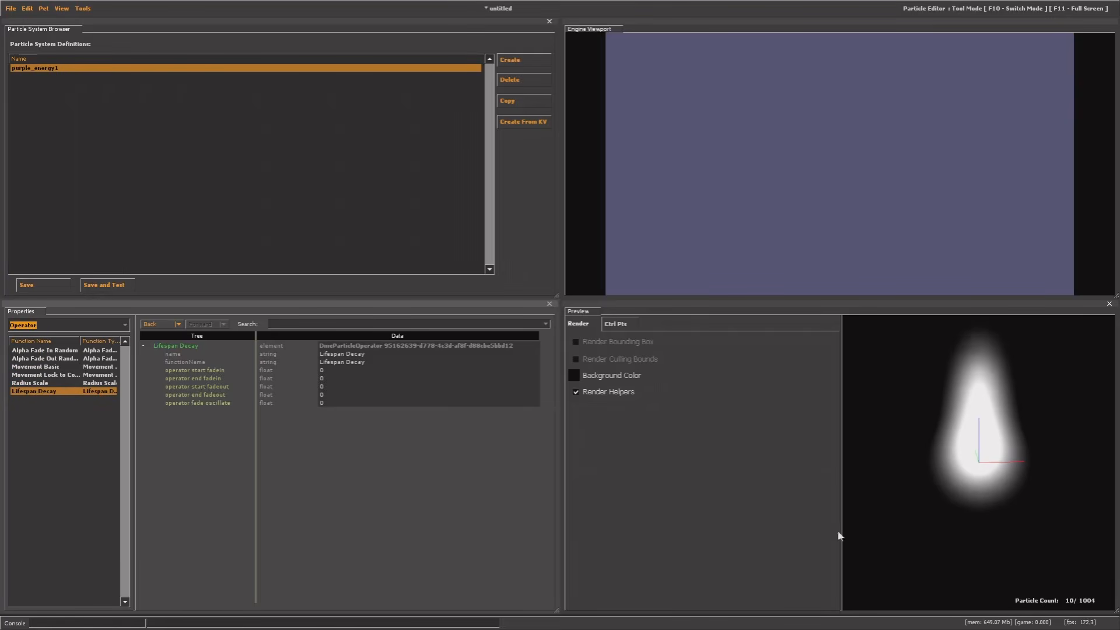
{"action": "left_click", "coordinate": [35, 325]}
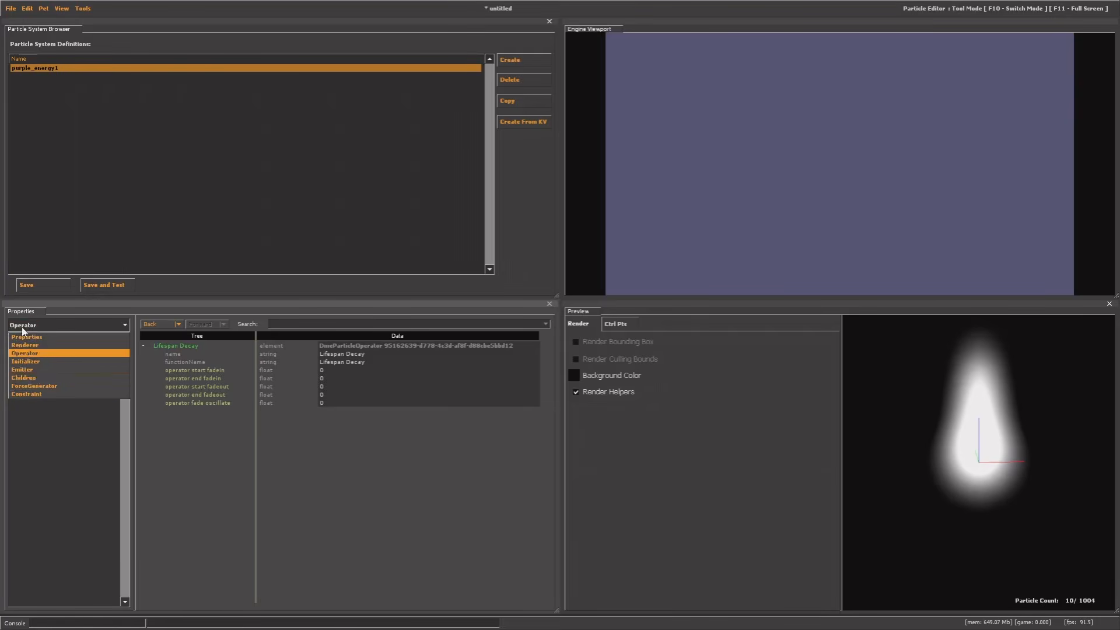
{"action": "left_click", "coordinate": [29, 371]}
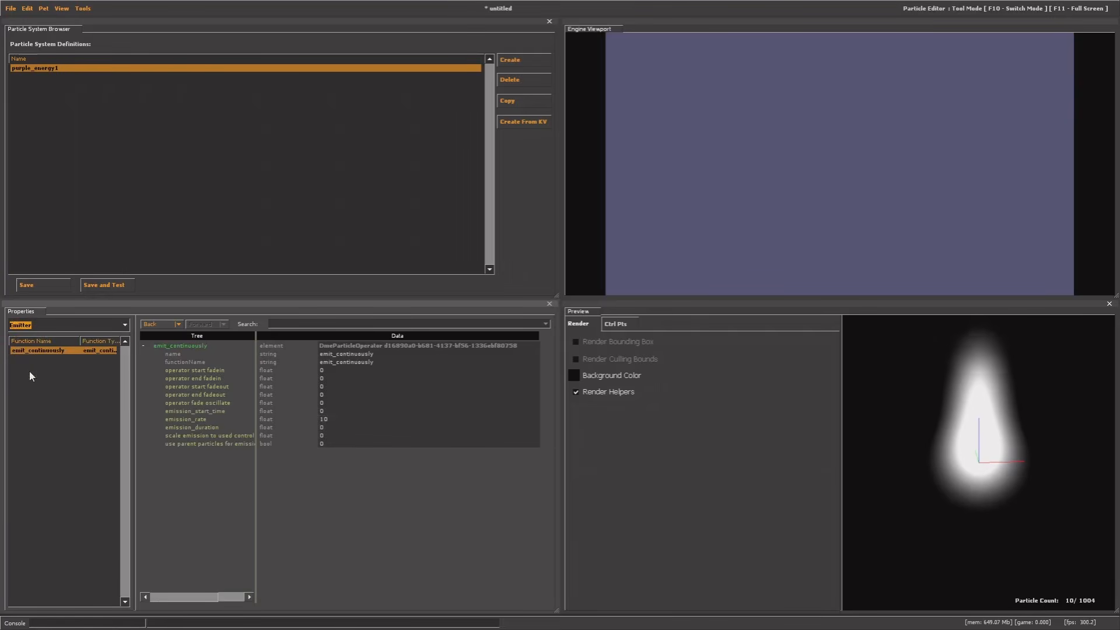
Confirm emission_rate reads 10, then return to the Operator category and open the category list
{"action": "left_click", "coordinate": [193, 419]}
{"action": "left_click_drag", "start_coordinate": [933, 425], "coordinate": [760, 411]}
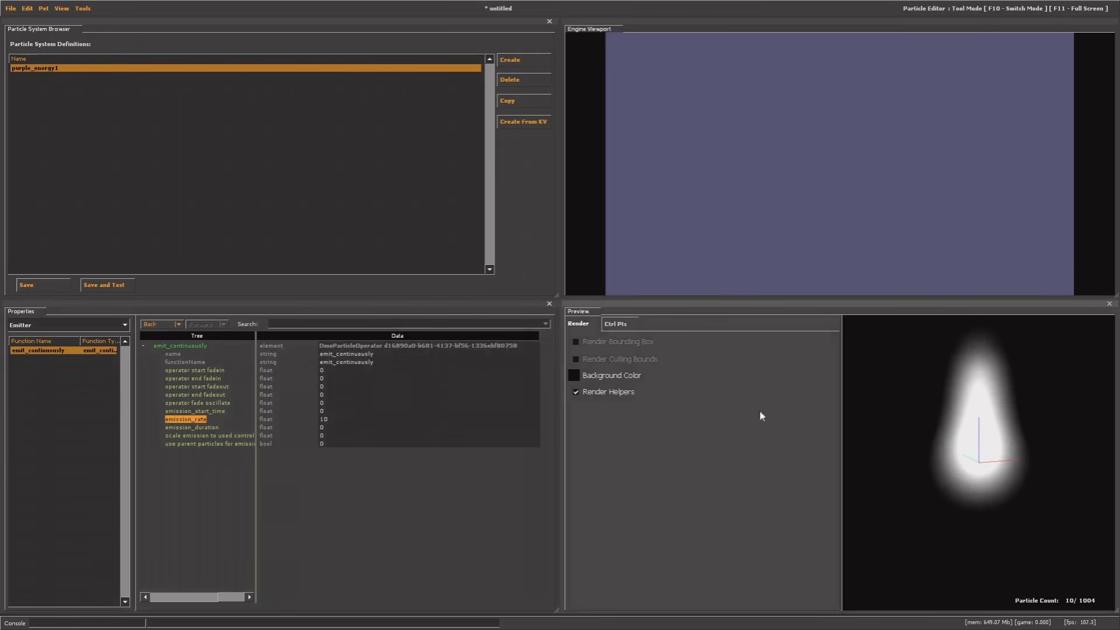
{"action": "left_click", "coordinate": [33, 324]}
{"action": "left_click", "coordinate": [33, 355]}
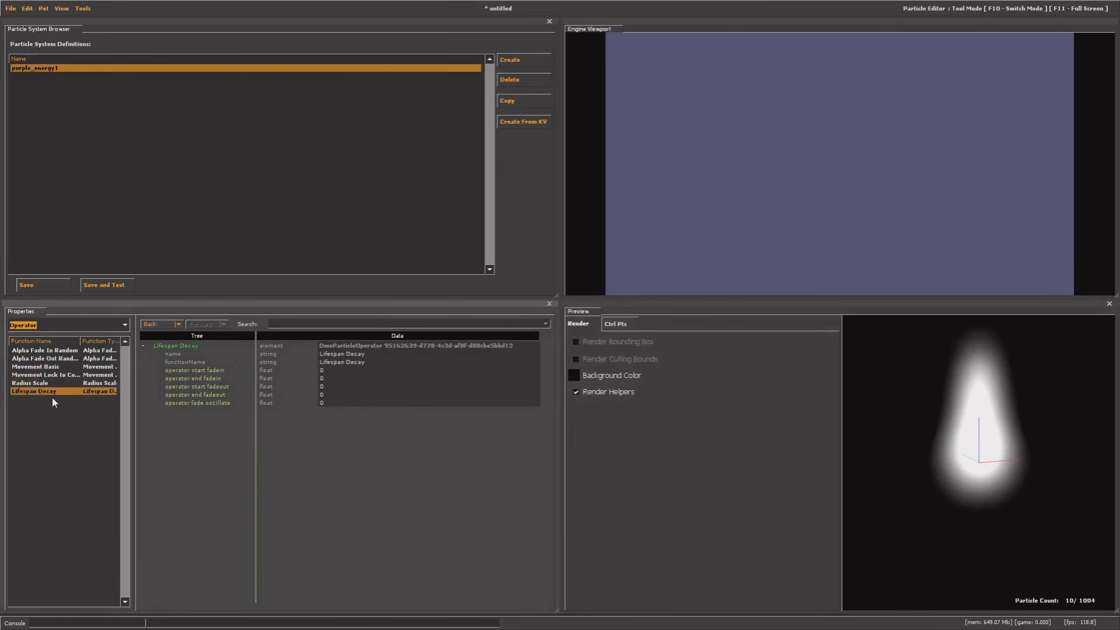
{"action": "left_click", "coordinate": [46, 408]}
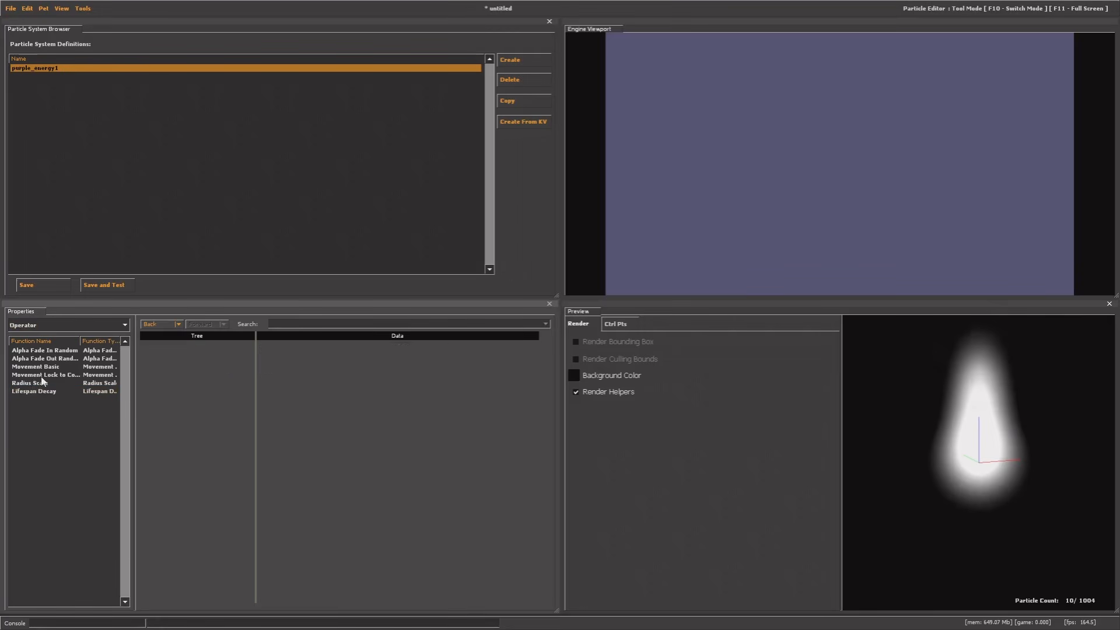
{"action": "left_click_drag", "start_coordinate": [947, 471], "coordinate": [901, 493]}
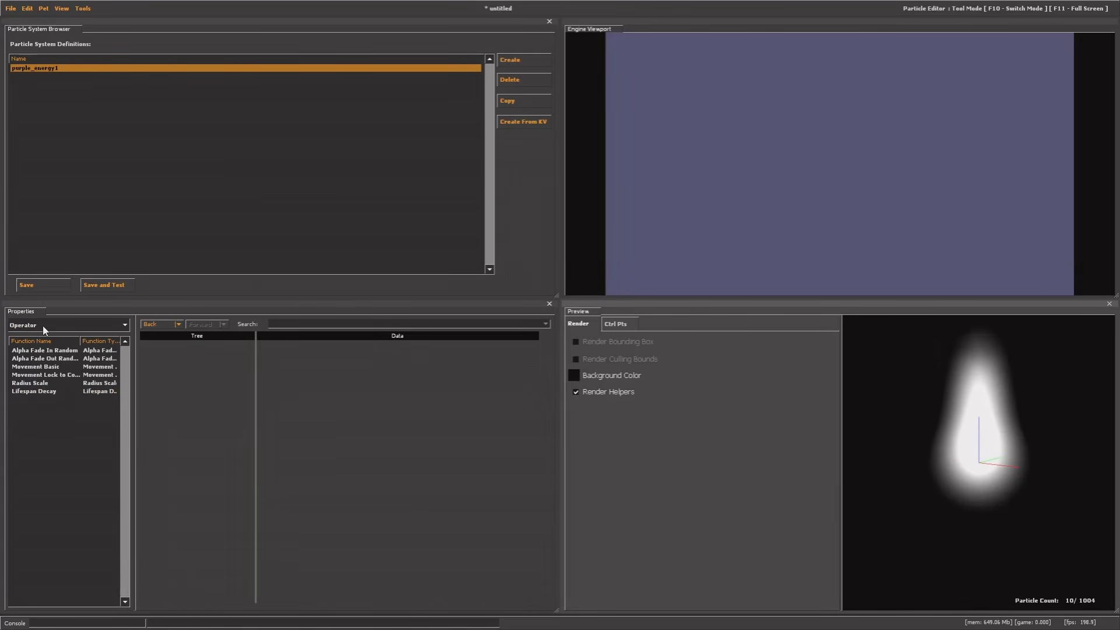
{"action": "left_click", "coordinate": [24, 330]}
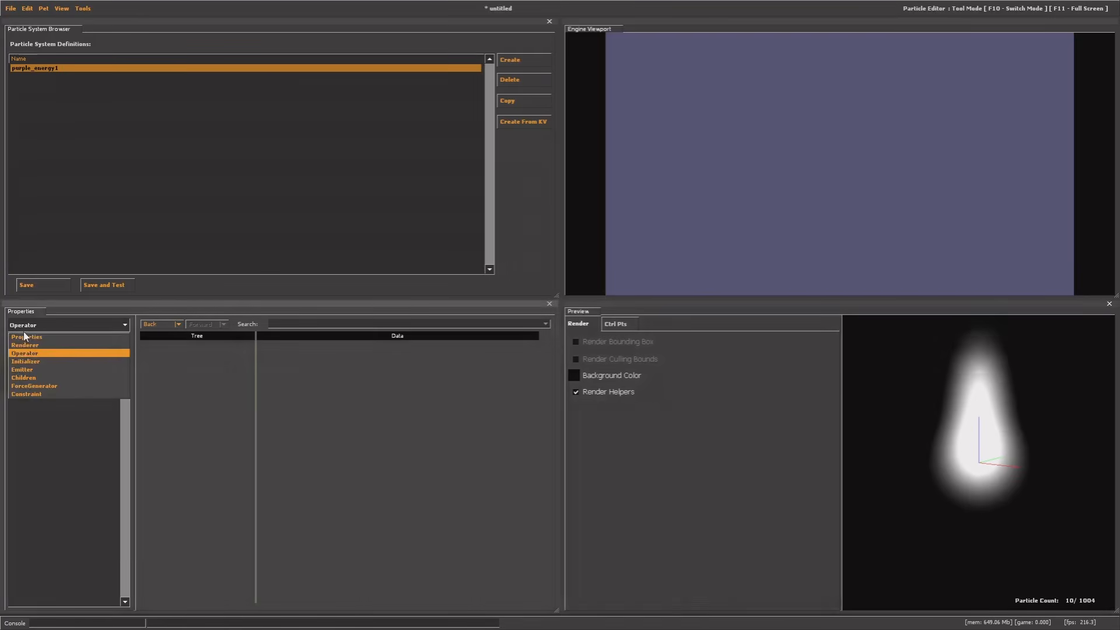
Pick purple 131 74 145 for Color Random's color1, replacing an initial red
{"action": "left_click", "coordinate": [26, 361]}
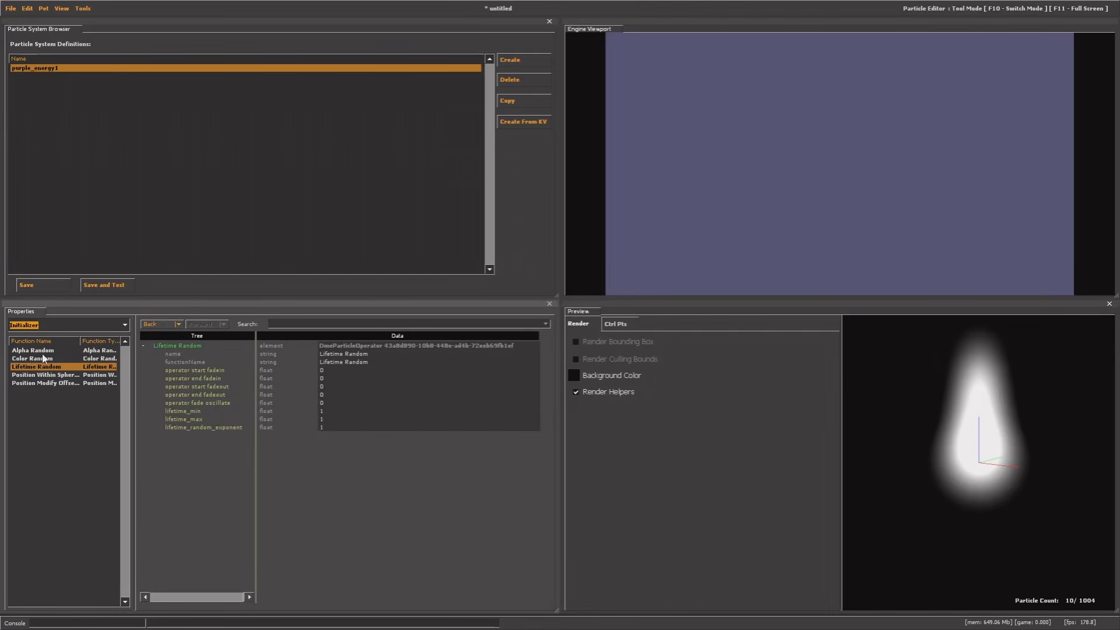
{"action": "left_click", "coordinate": [42, 358]}
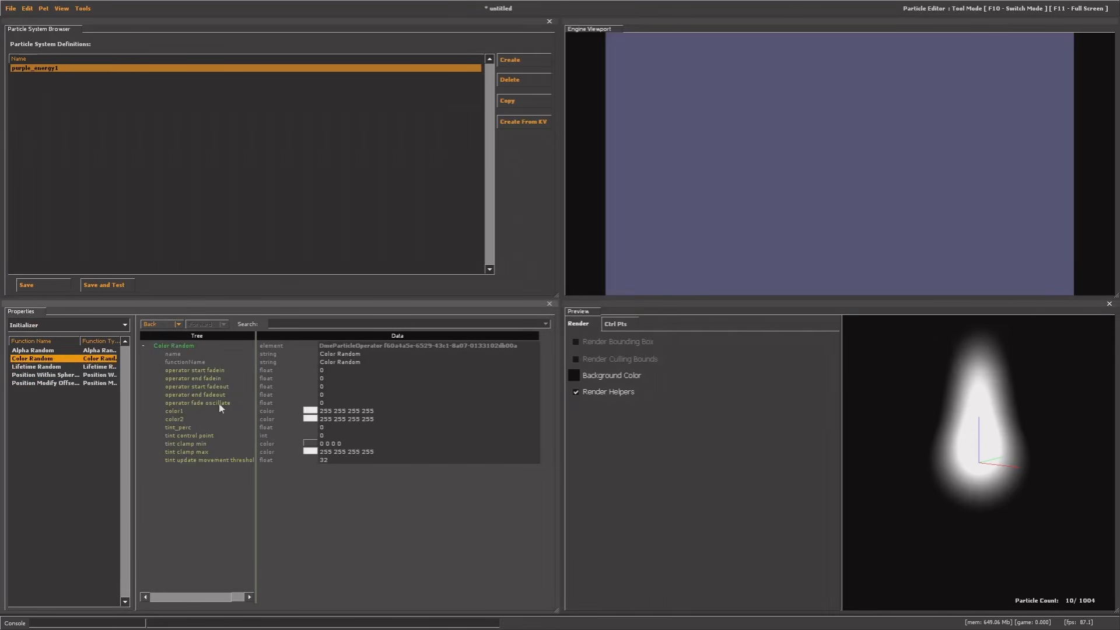
{"action": "left_click", "coordinate": [174, 412]}
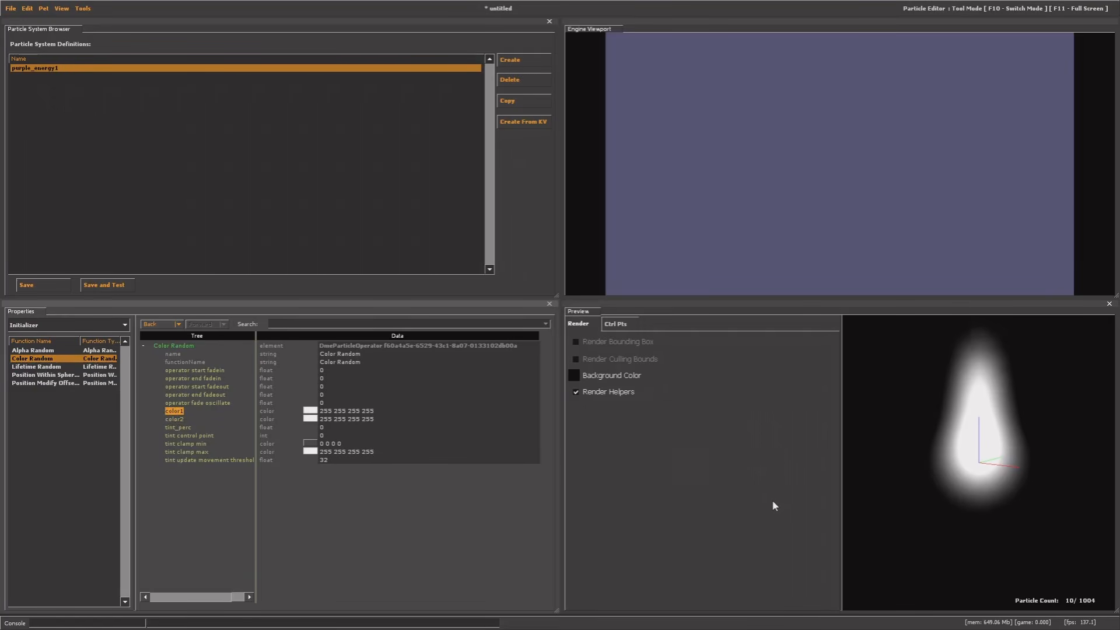
{"action": "left_click_drag", "start_coordinate": [1031, 485], "coordinate": [1034, 486]}
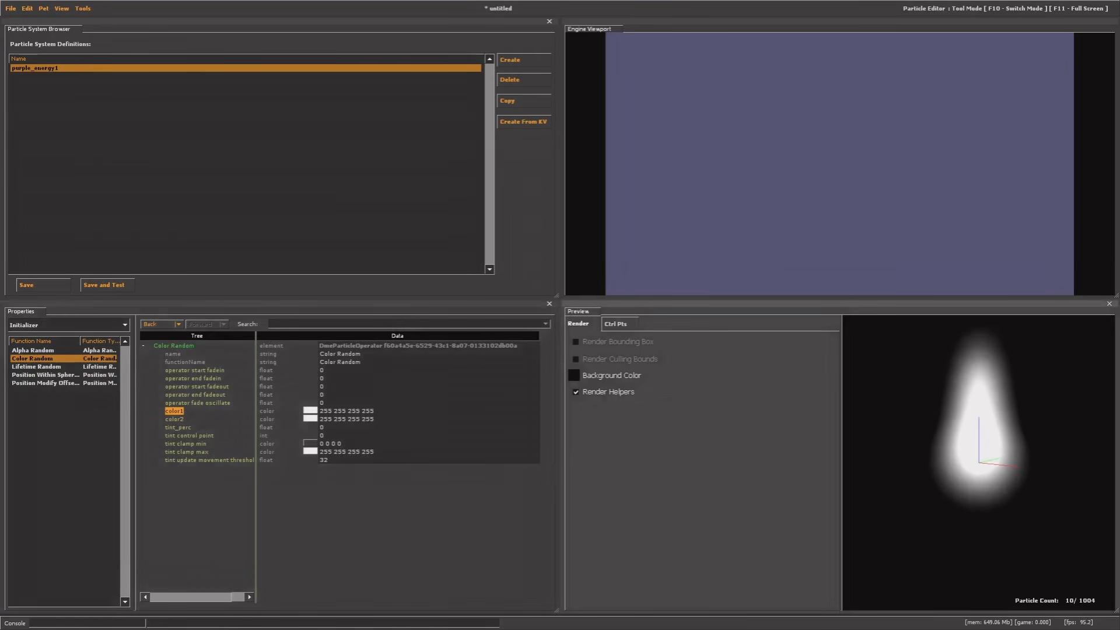
{"action": "left_click", "coordinate": [313, 413]}
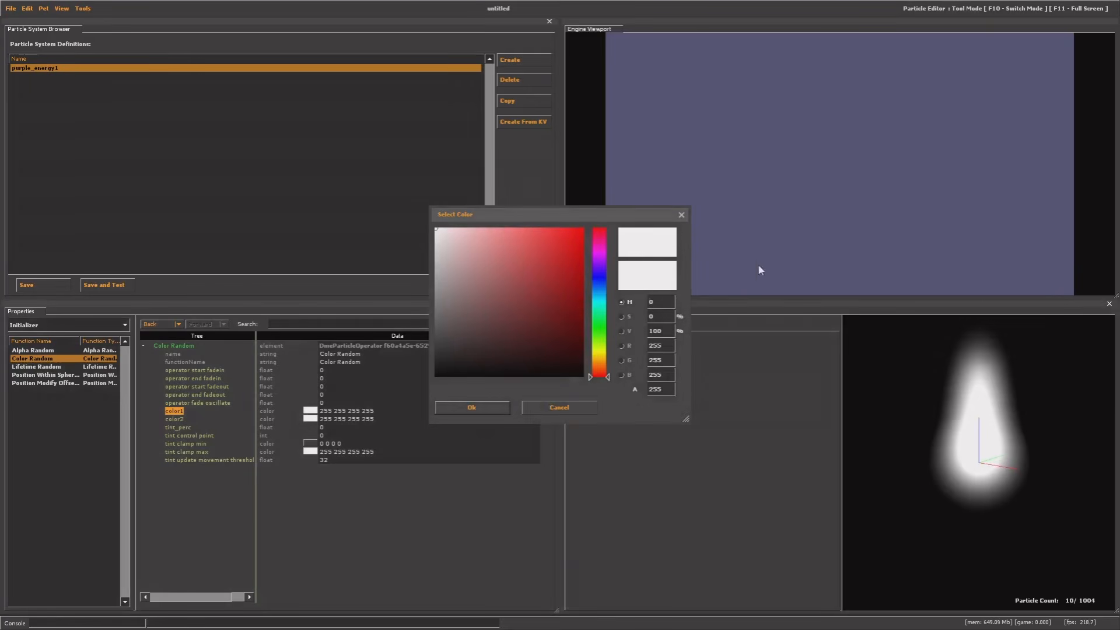
{"action": "left_click", "coordinate": [548, 248]}
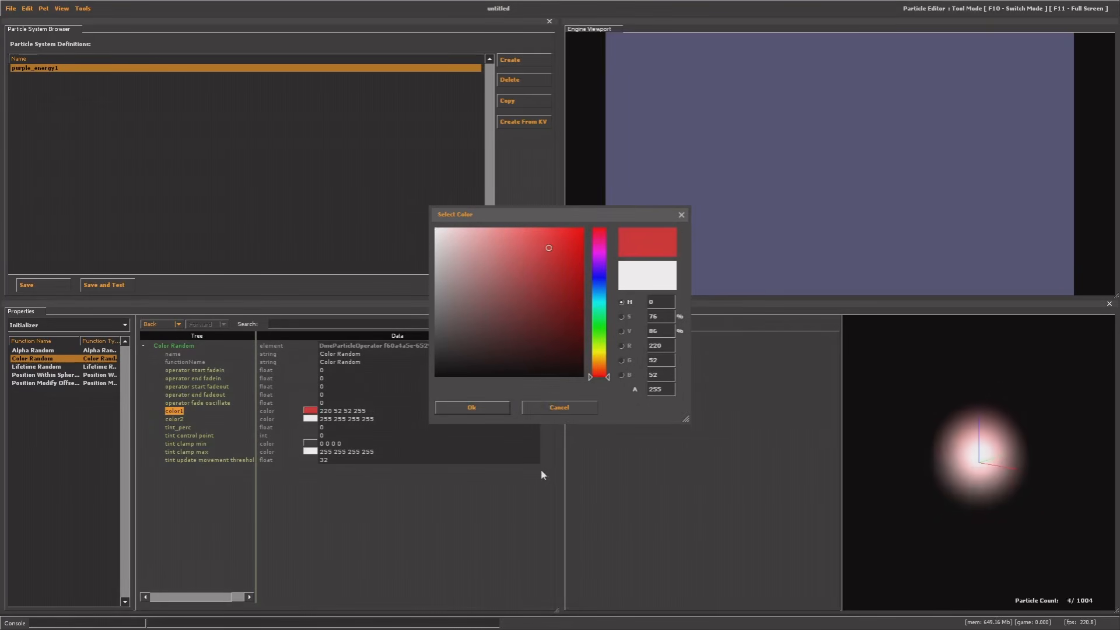
{"action": "left_click", "coordinate": [482, 407]}
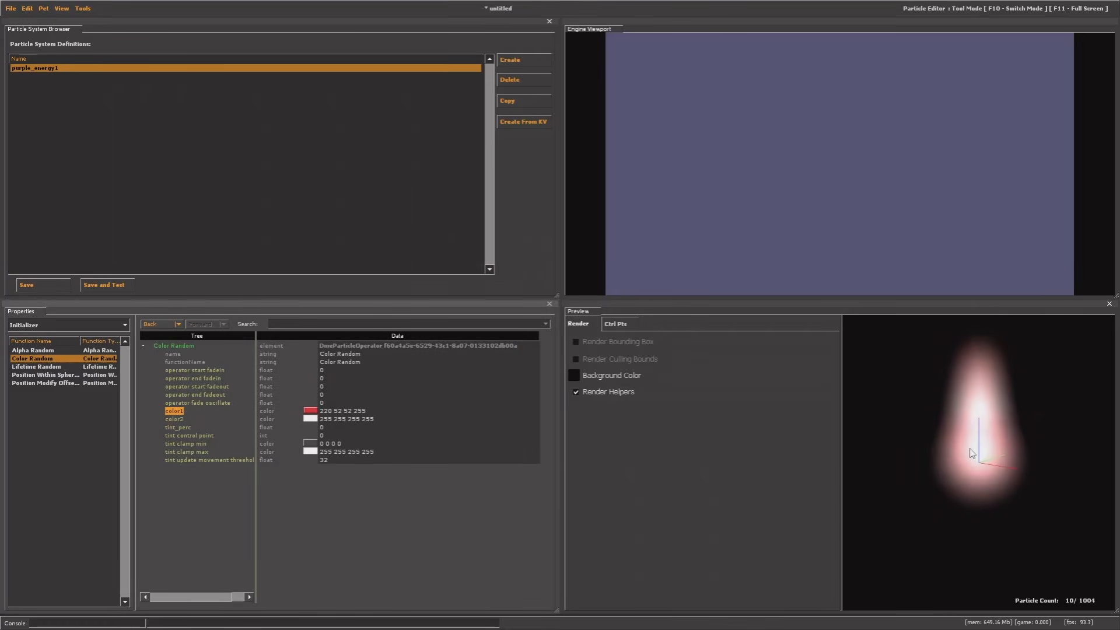
{"action": "left_click", "coordinate": [311, 411]}
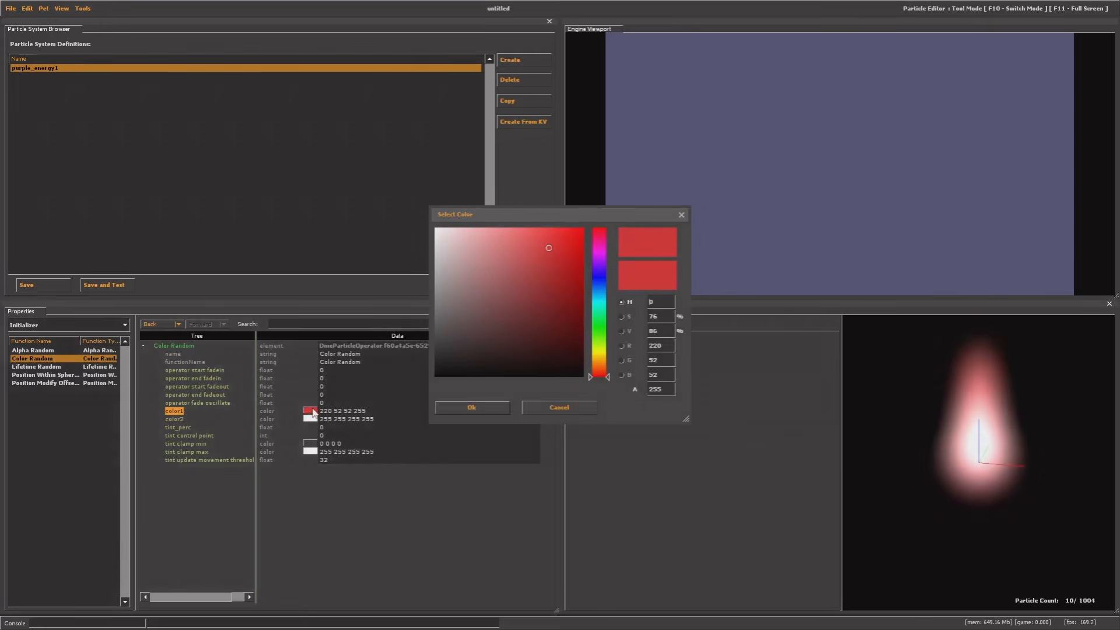
{"action": "left_click_drag", "start_coordinate": [596, 350], "coordinate": [605, 267]}
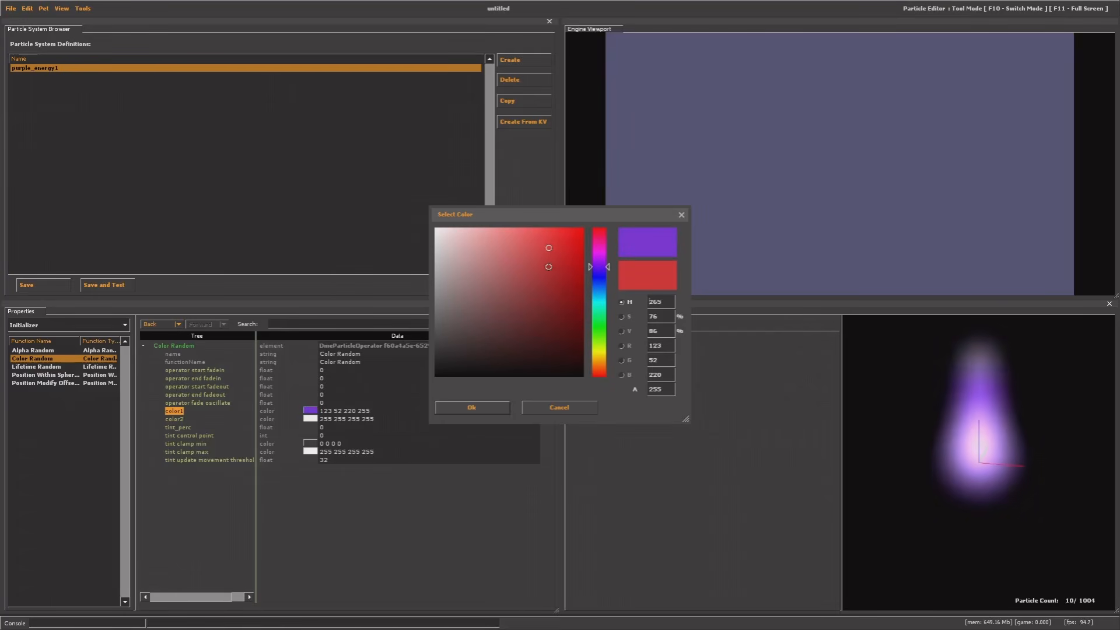
{"action": "left_click_drag", "start_coordinate": [595, 270], "coordinate": [504, 280]}
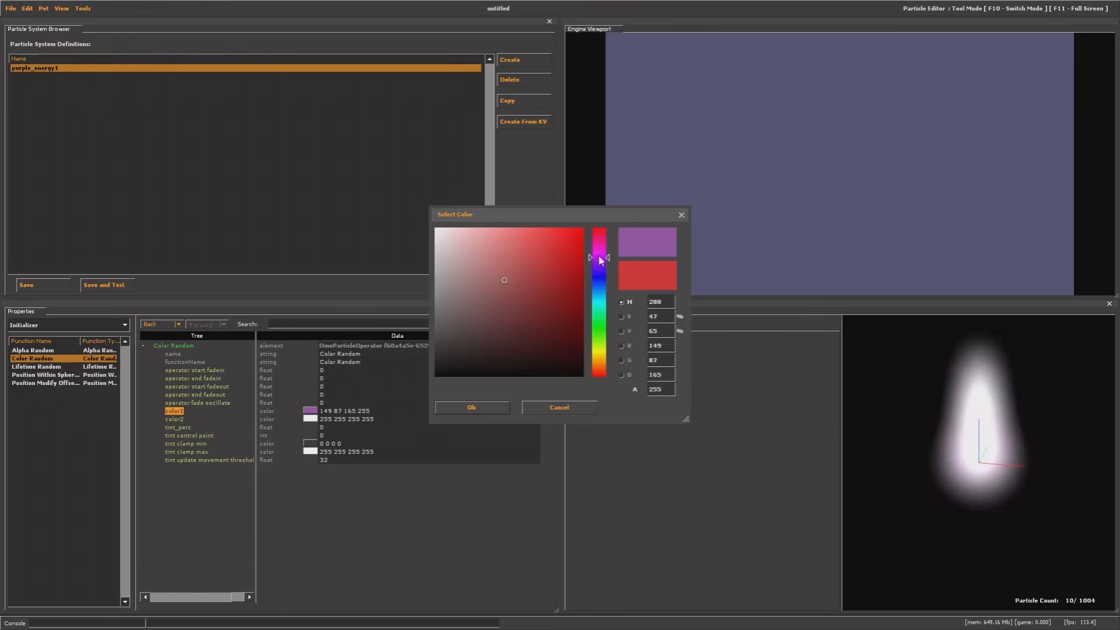
{"action": "left_click_drag", "start_coordinate": [504, 280], "coordinate": [504, 287]}
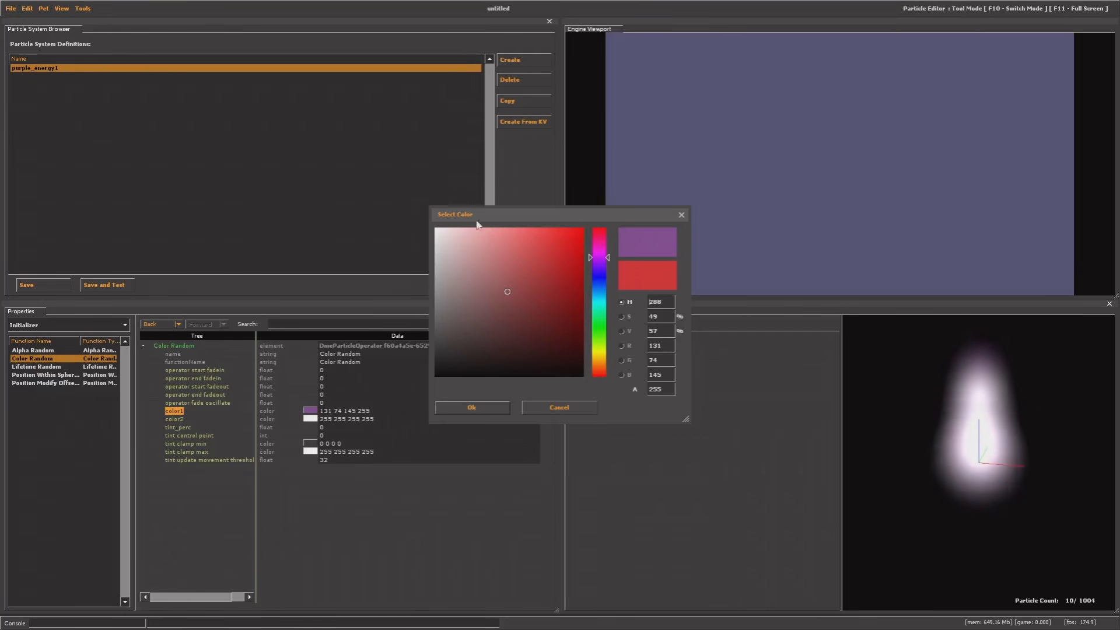
{"action": "left_click", "coordinate": [492, 408]}
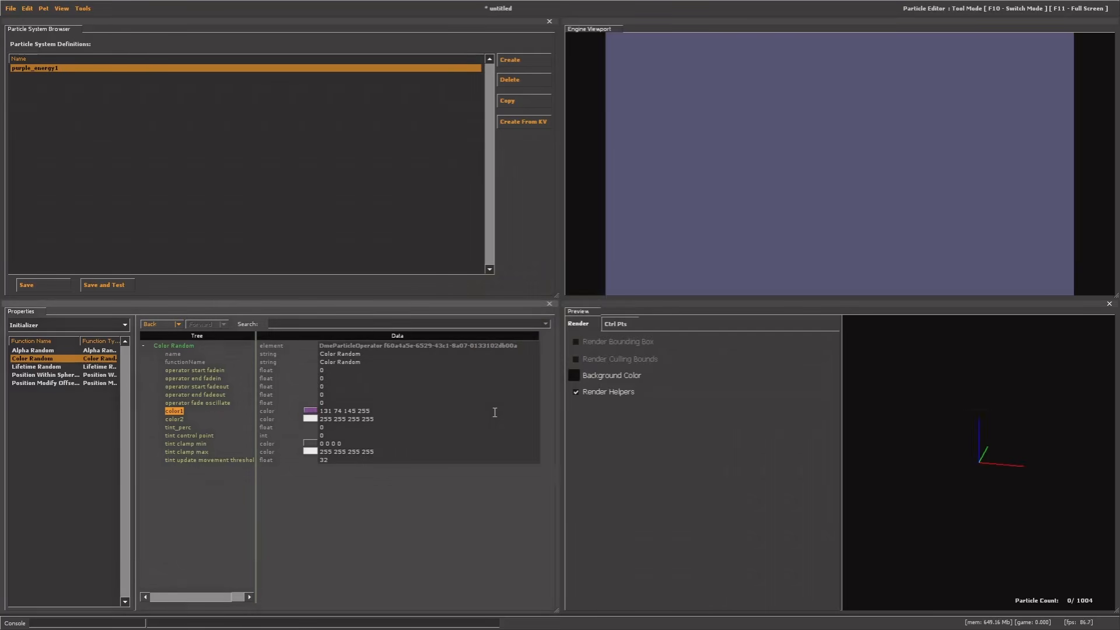
{"action": "left_click", "coordinate": [373, 411]}
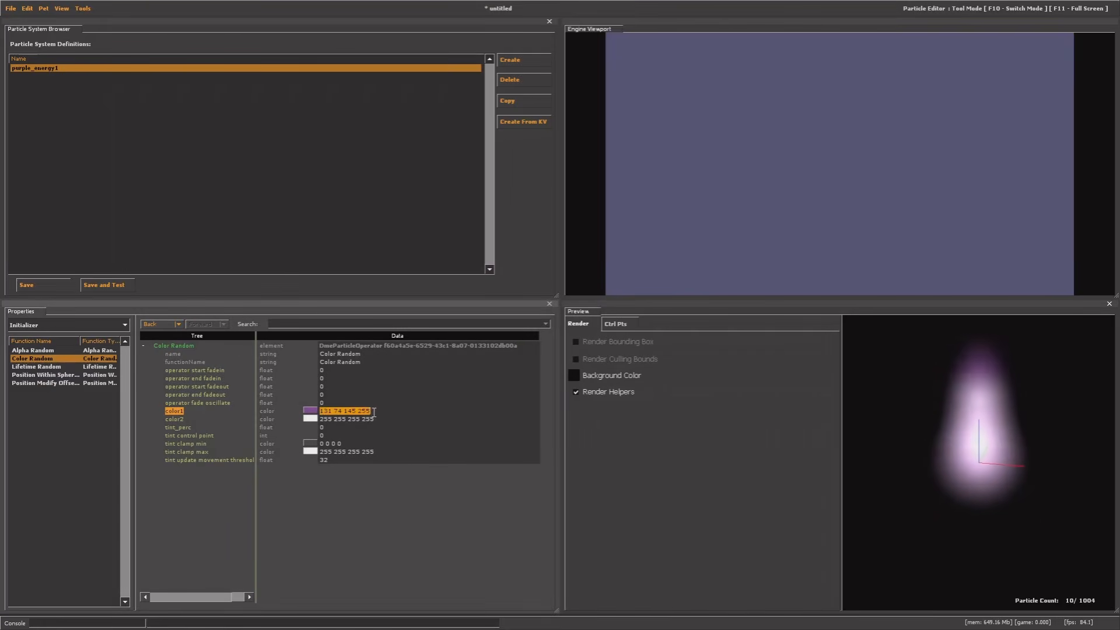
{"action": "right_click", "coordinate": [355, 409]}
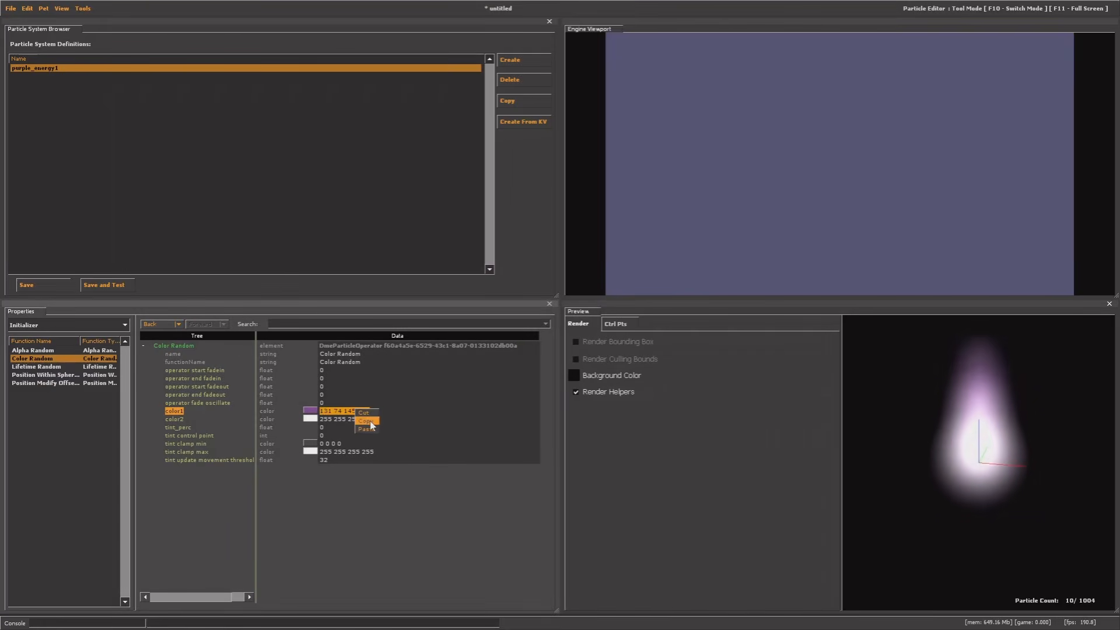
{"action": "left_click", "coordinate": [370, 421]}
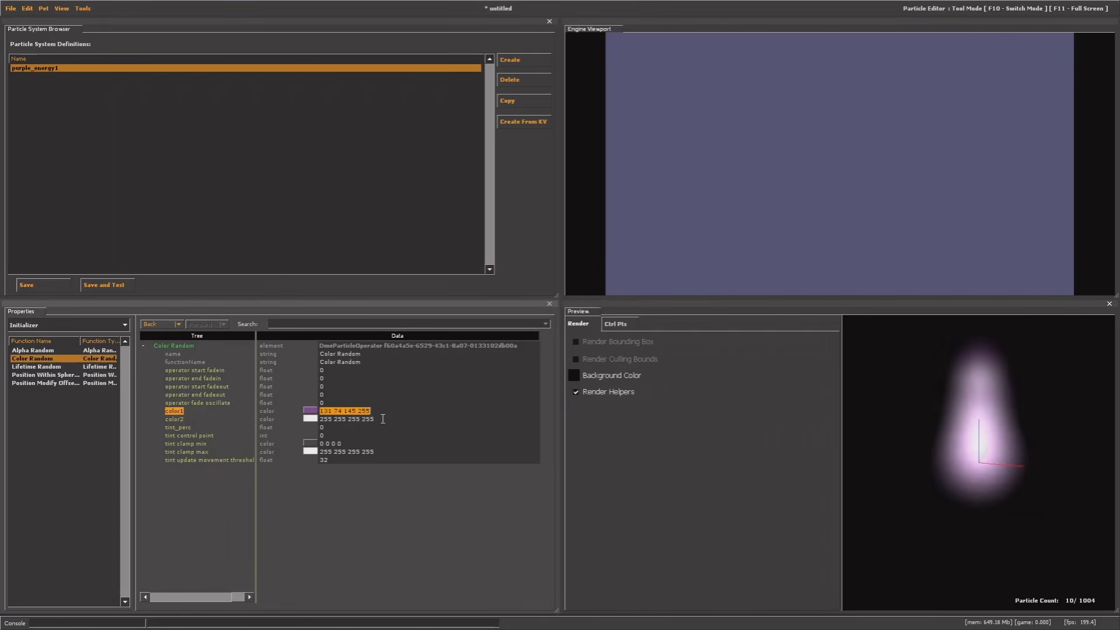
{"action": "left_click_drag", "start_coordinate": [382, 419], "coordinate": [318, 421]}
{"action": "key", "text": "ctrl+v"}
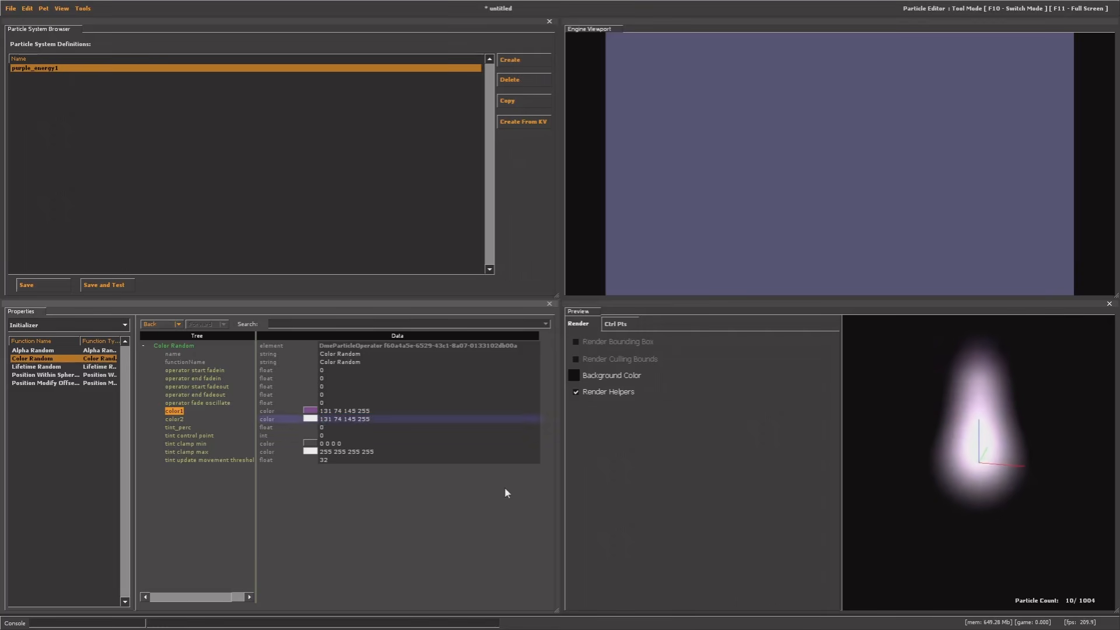
{"action": "left_click", "coordinate": [423, 483]}
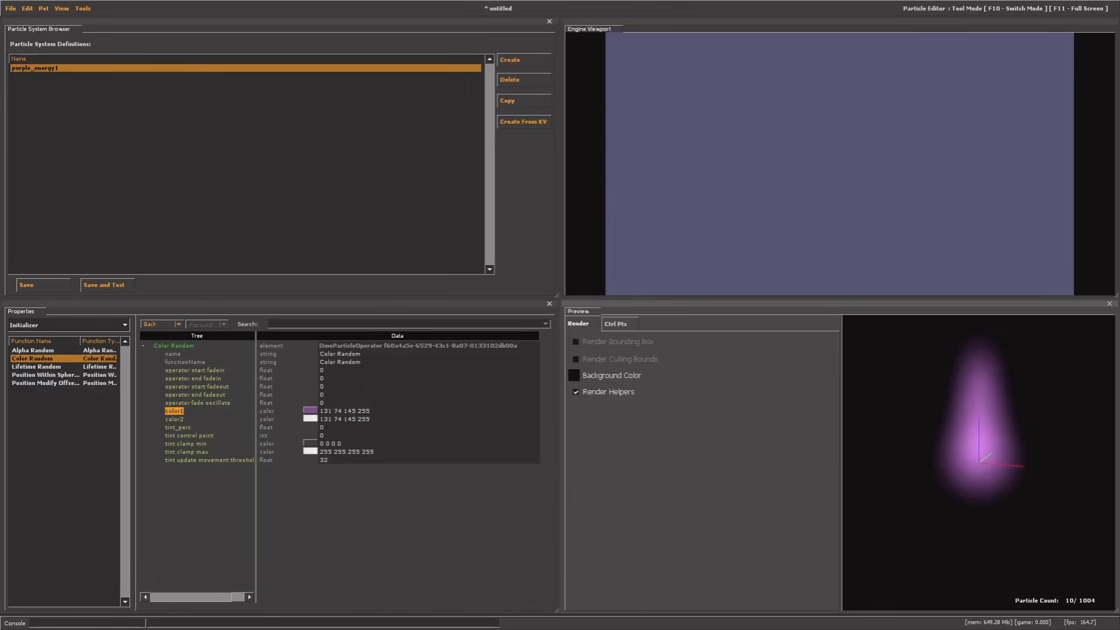
{"action": "mouse_move", "coordinate": [989, 517]}
{"action": "left_mouse_down"}
{"action": "mouse_move", "coordinate": [989, 475]}
{"action": "mouse_move", "coordinate": [1006, 513]}
{"action": "left_mouse_up"}
{"action": "left_click", "coordinate": [61, 398]}
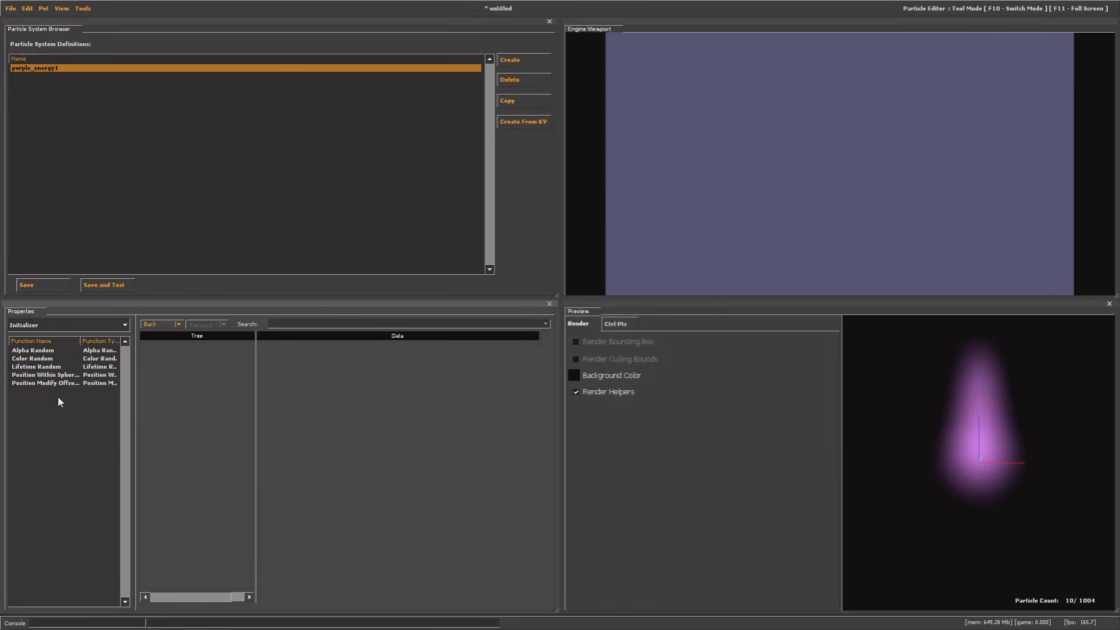
Add a Color Fade operator to purple_energy1's operators
{"action": "right_click", "coordinate": [55, 403]}
{"action": "left_click", "coordinate": [63, 414]}
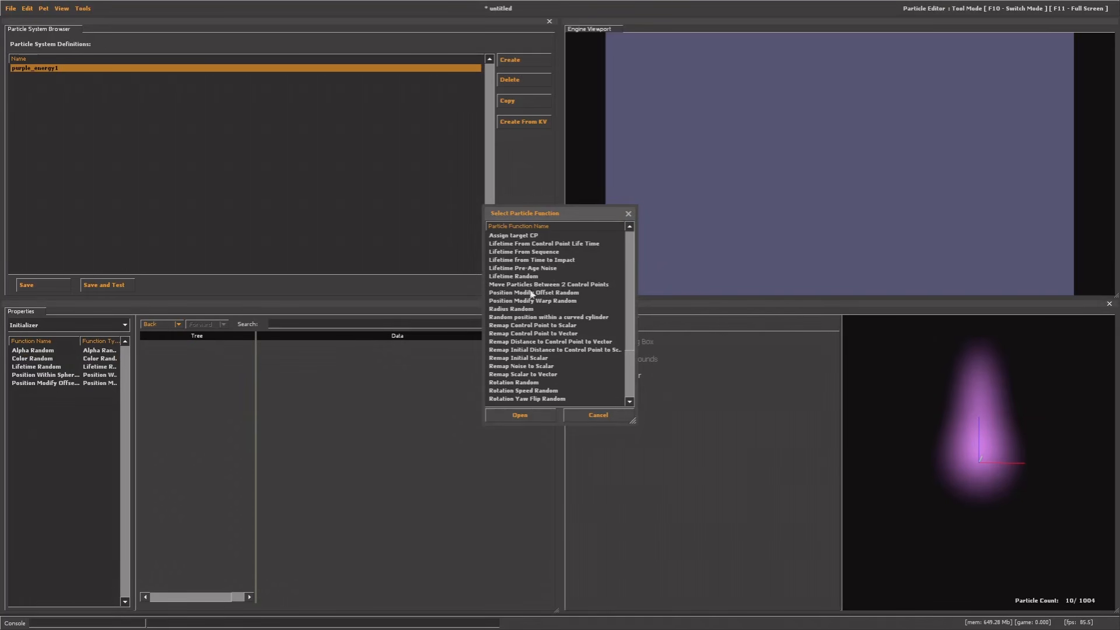
{"action": "scroll", "coordinate": [533, 312], "scroll_direction": "down", "scroll_amount": 3}
{"action": "scroll", "coordinate": [533, 379], "scroll_direction": "up", "scroll_amount": 3}
{"action": "left_click", "coordinate": [628, 214]}
{"action": "left_click", "coordinate": [71, 324]}
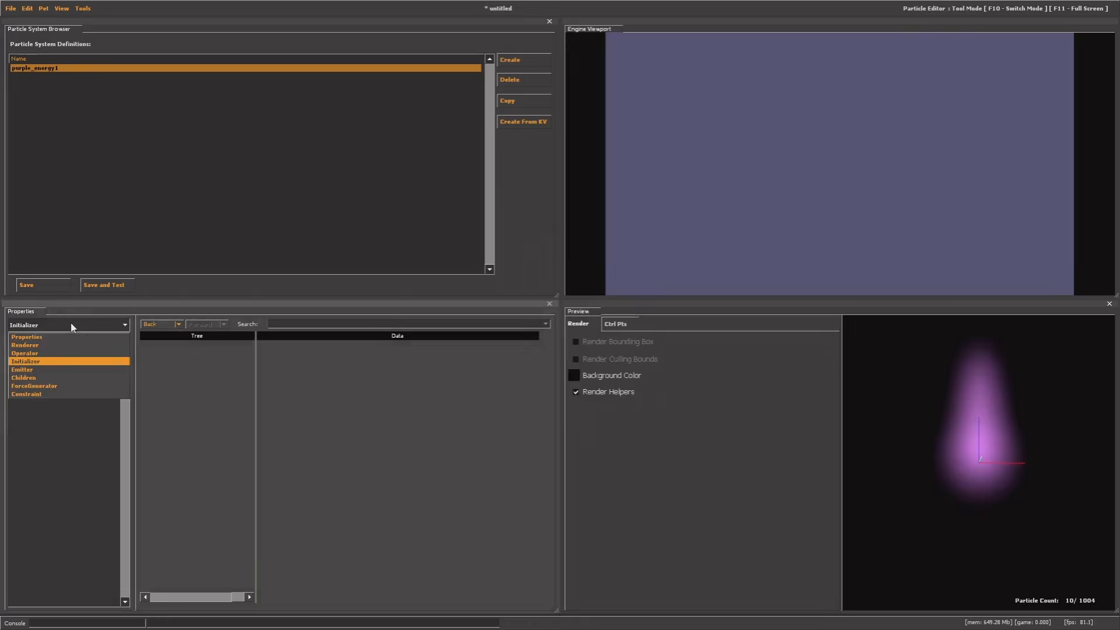
{"action": "left_click", "coordinate": [46, 353]}
{"action": "double_click", "coordinate": [72, 417]}
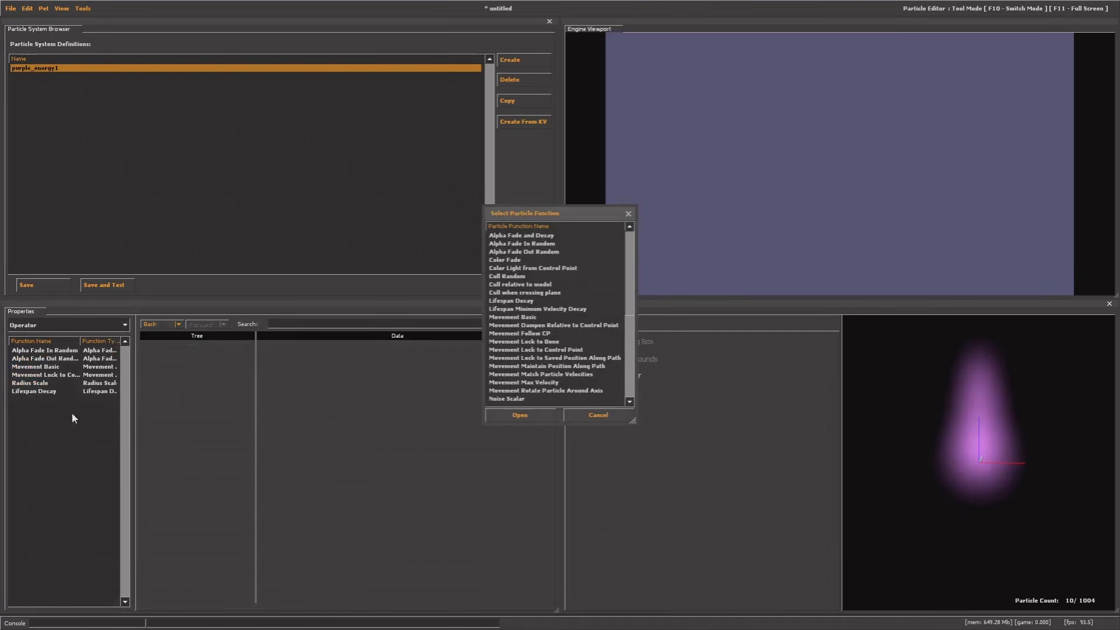
{"action": "left_click", "coordinate": [495, 261]}
{"action": "double_click", "coordinate": [506, 260]}
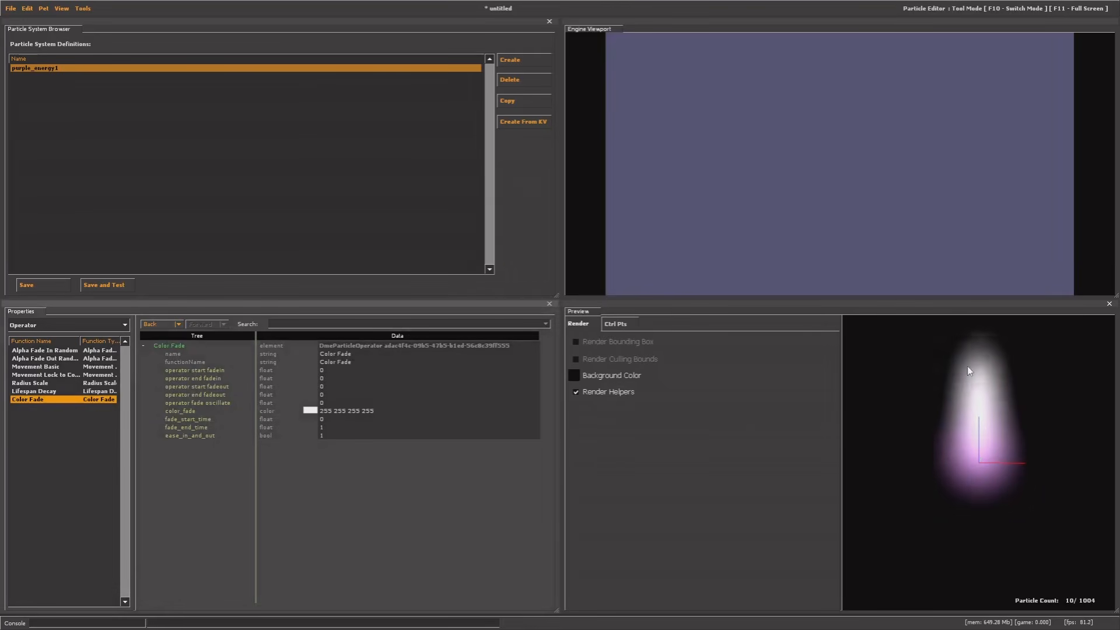
Set Color Fade's color_fade to golden 183 148 62
{"action": "left_click", "coordinate": [309, 410]}
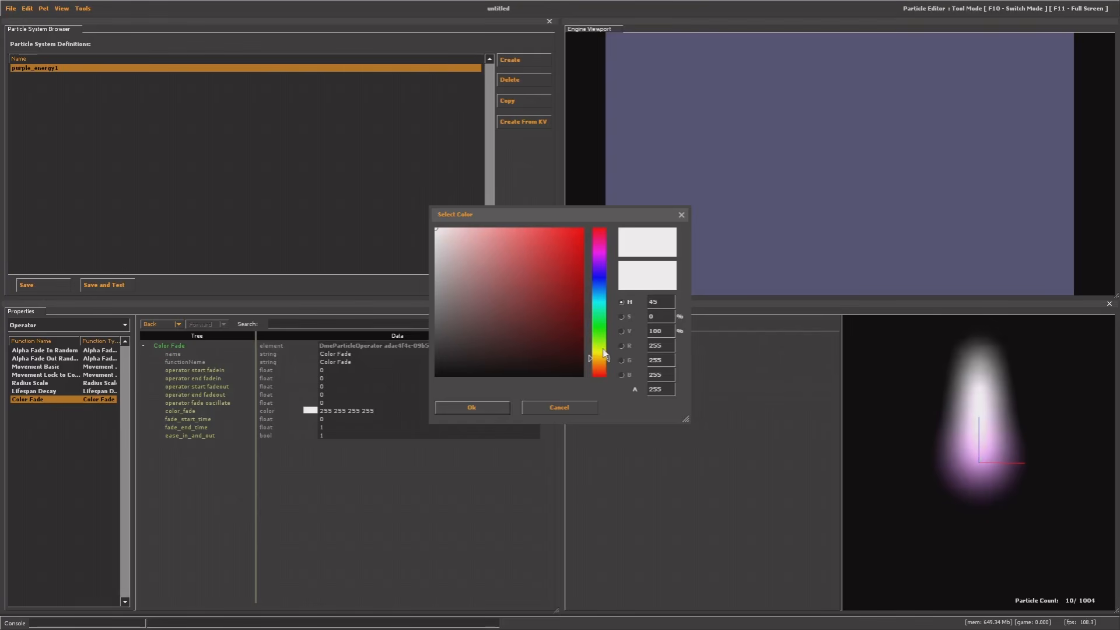
{"action": "left_click_drag", "start_coordinate": [605, 359], "coordinate": [603, 363]}
{"action": "left_click_drag", "start_coordinate": [505, 313], "coordinate": [536, 266]}
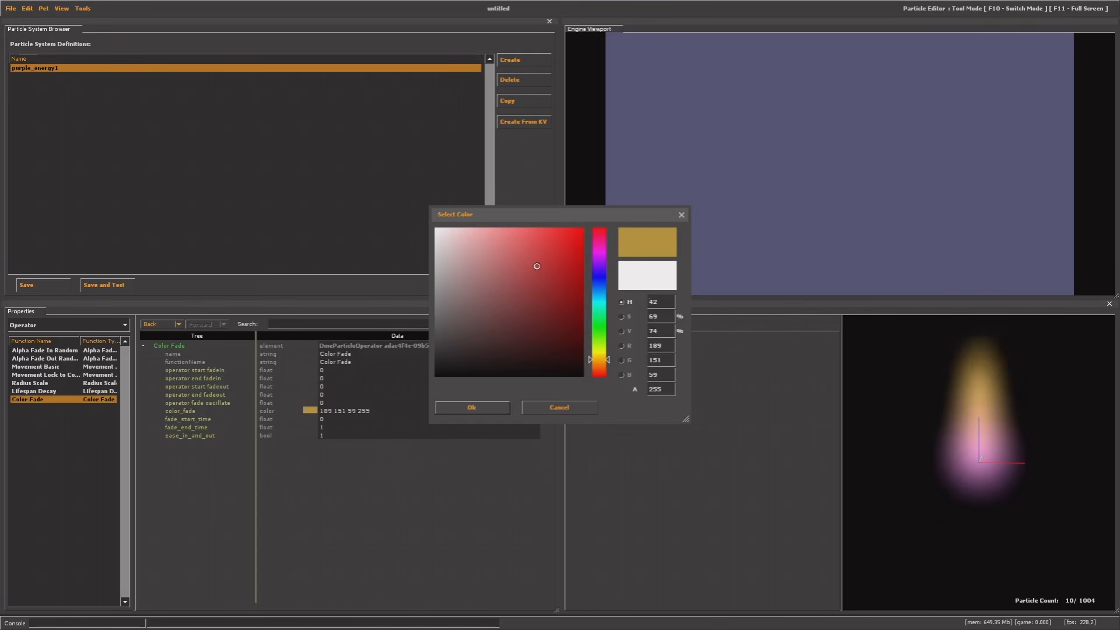
{"action": "left_click_drag", "start_coordinate": [536, 266], "coordinate": [532, 269]}
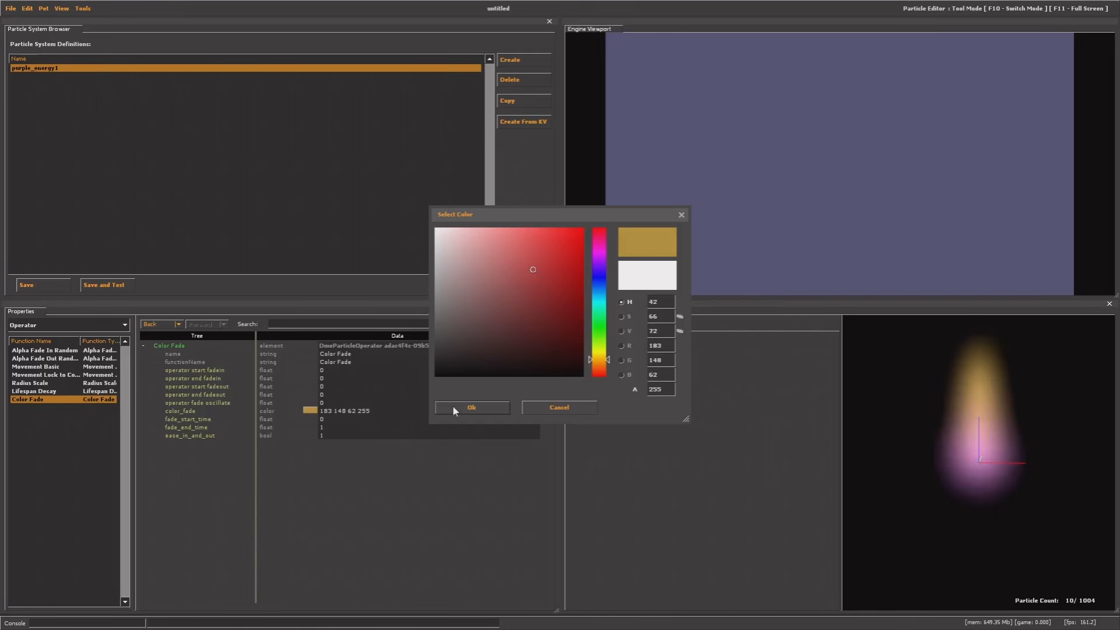
{"action": "left_click", "coordinate": [473, 408]}
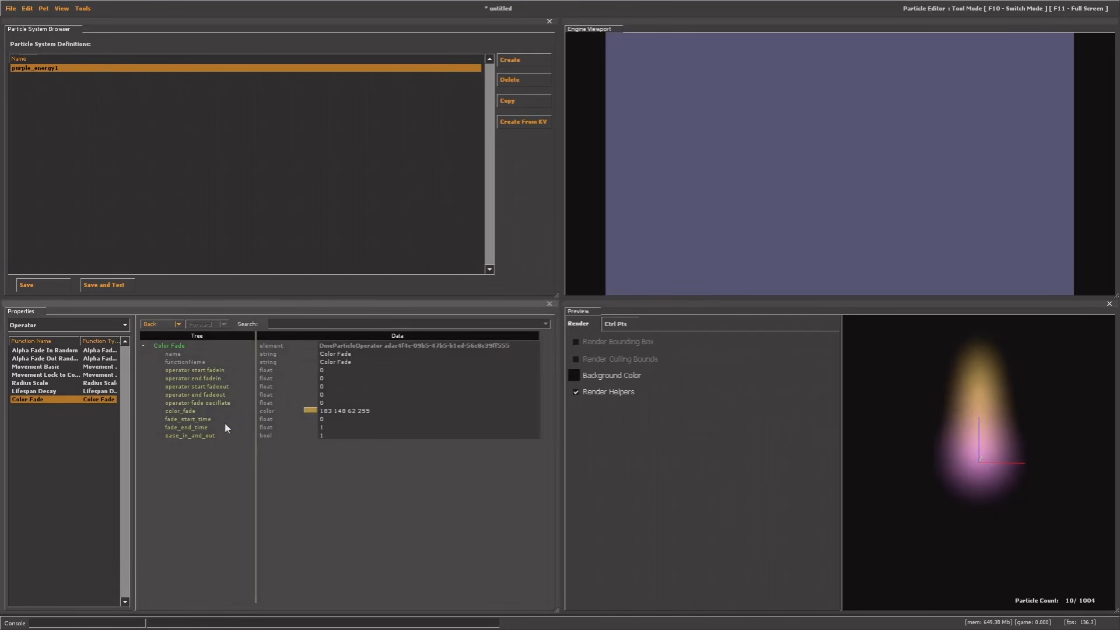
Set Color Fade's fade_start_time to 0.5 and inspect the preview from above
{"action": "left_click", "coordinate": [205, 420]}
{"action": "left_click", "coordinate": [322, 420]}
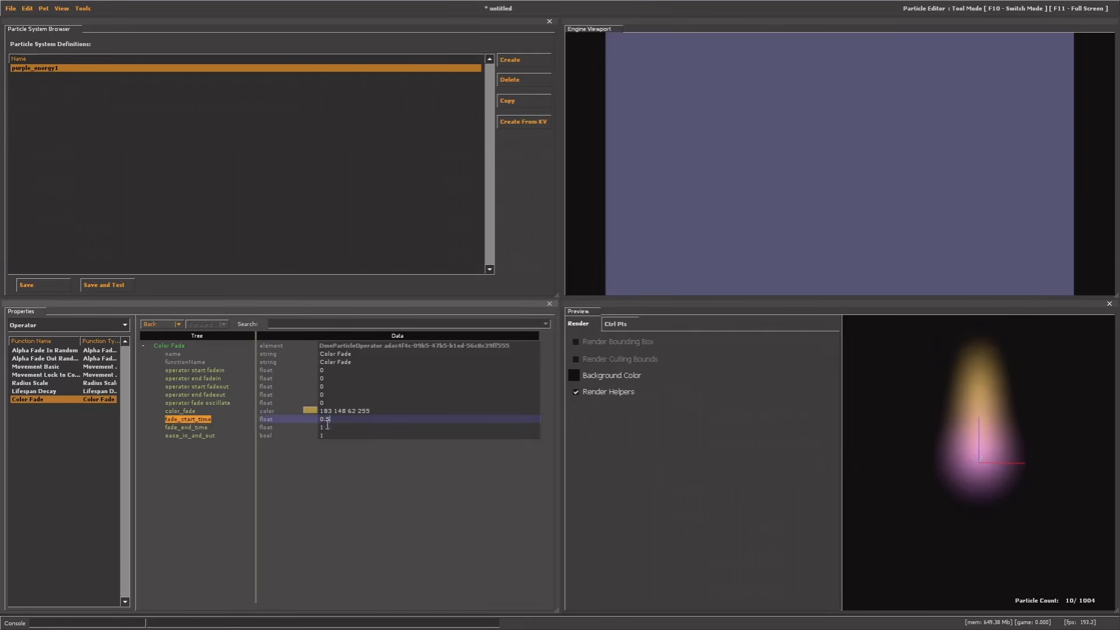
{"action": "left_click", "coordinate": [369, 499]}
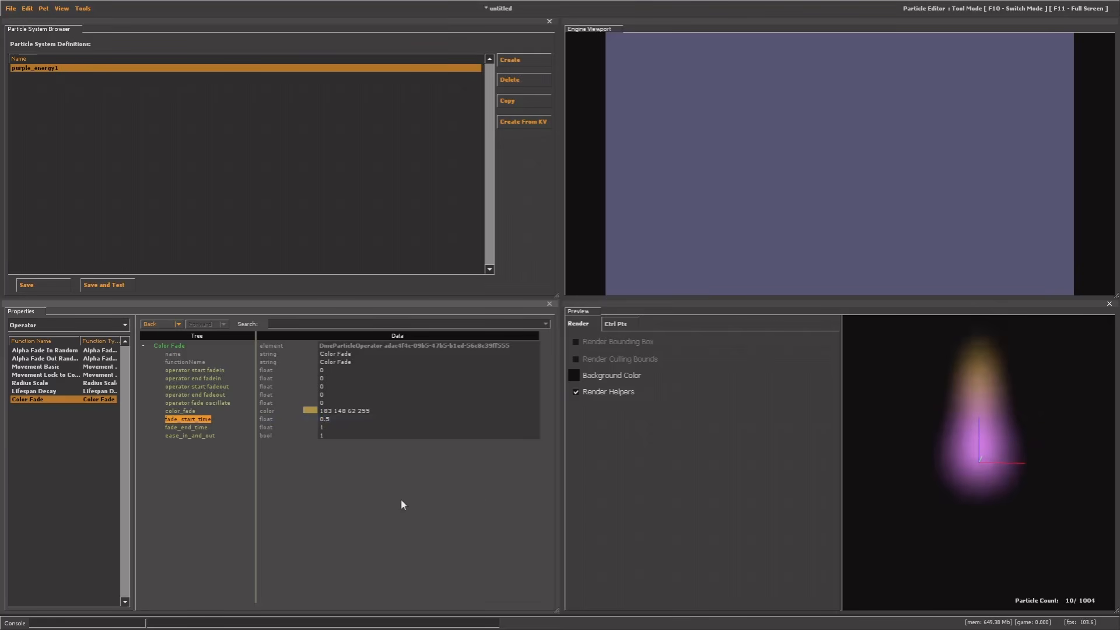
{"action": "left_click_drag", "start_coordinate": [1008, 438], "coordinate": [1030, 351]}
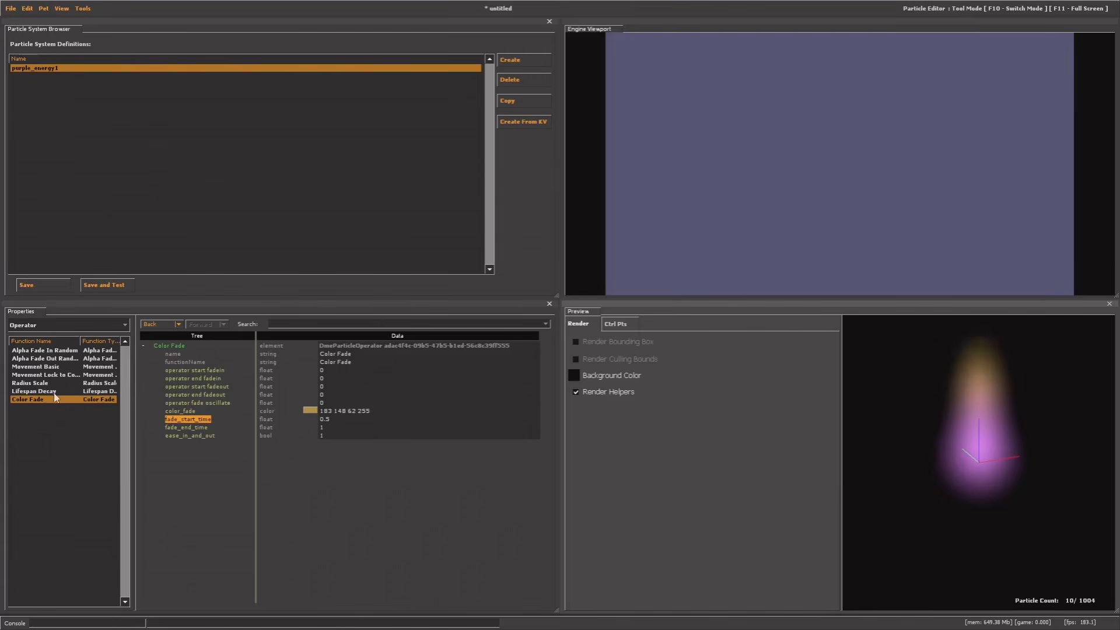
{"action": "left_click_drag", "start_coordinate": [907, 444], "coordinate": [927, 403]}
Switch to the game and load the itemtest map from the developer console
{"action": "key", "text": "F10"}
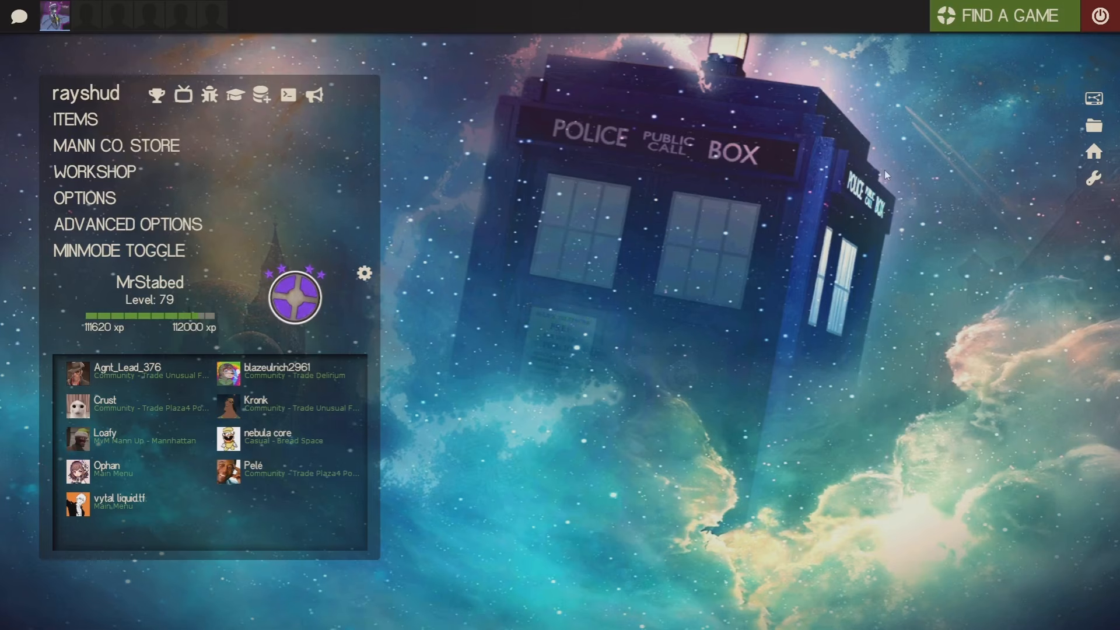
{"action": "key", "text": "grave"}
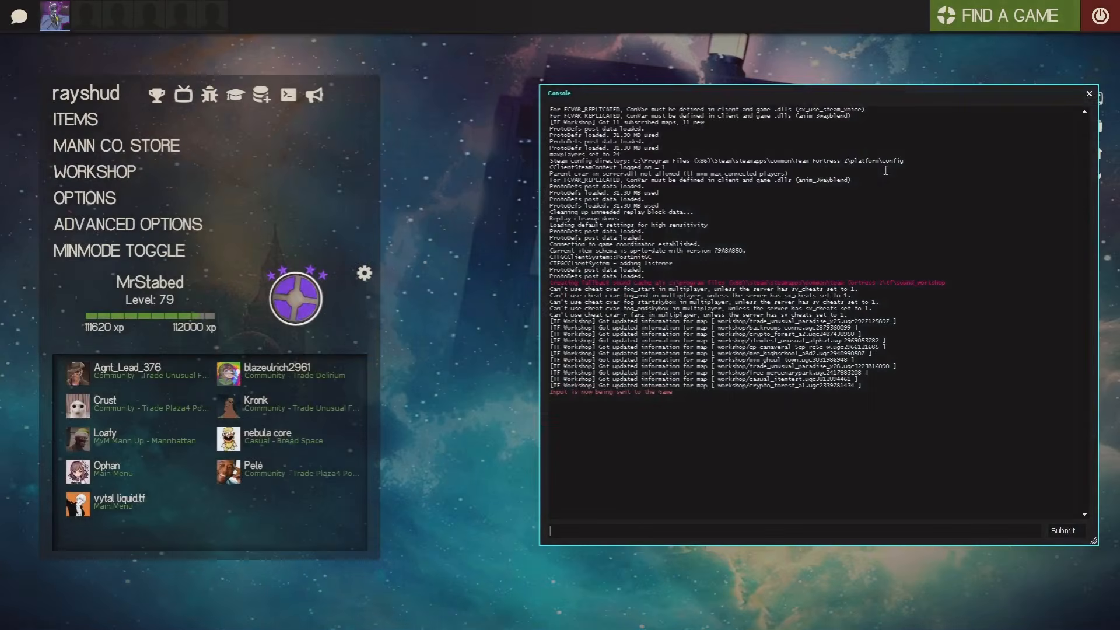
{"action": "type", "text": "m"}
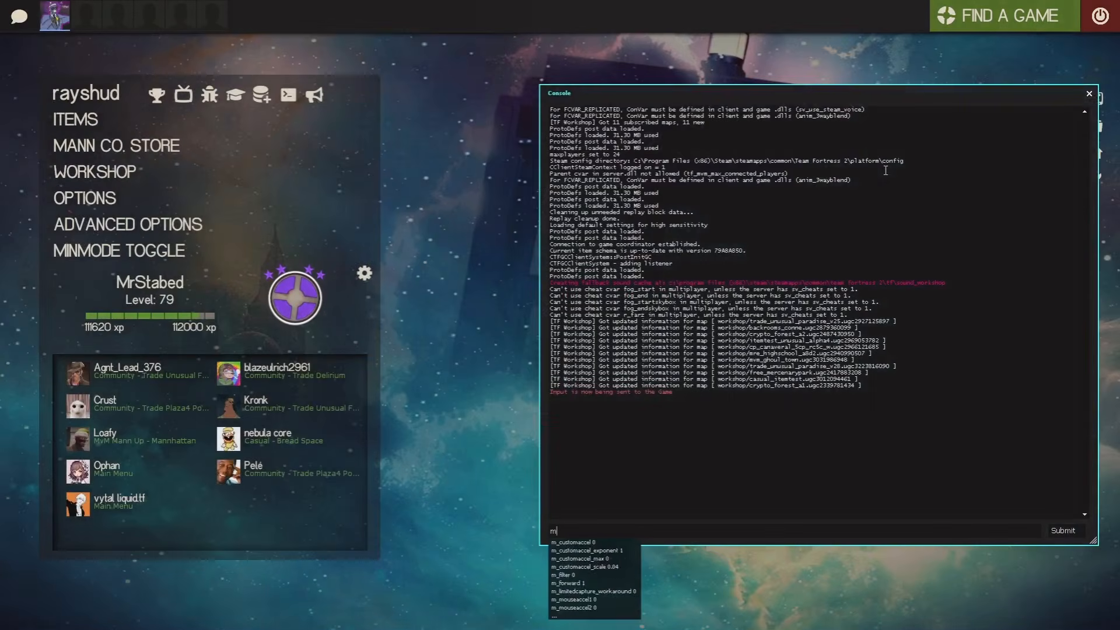
{"action": "type", "text": "ap itemtest"}
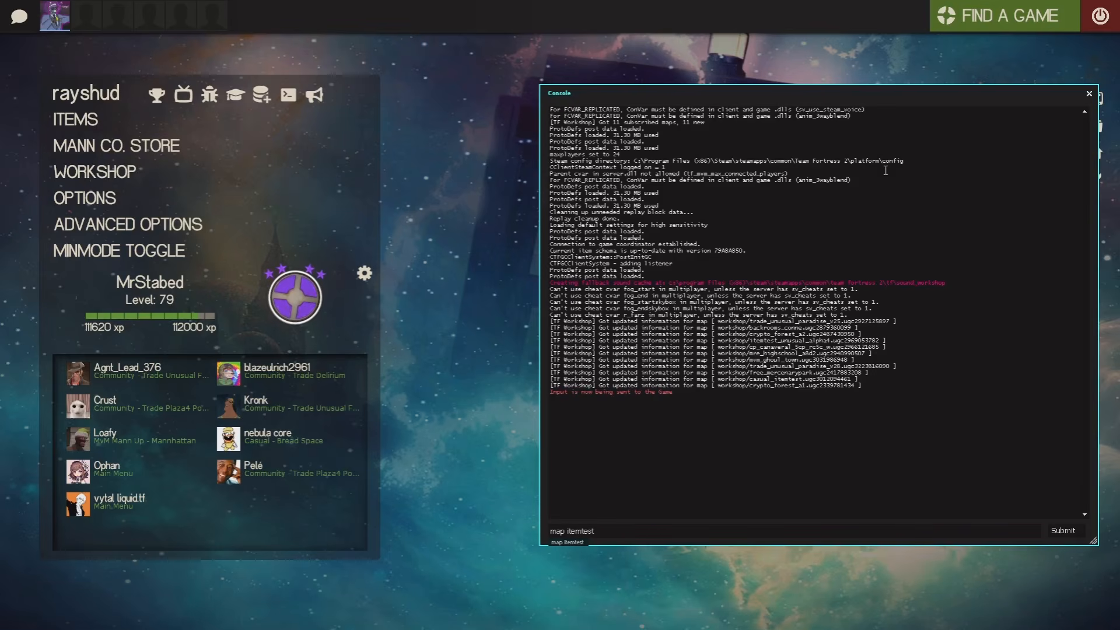
{"action": "key", "text": "Return"}
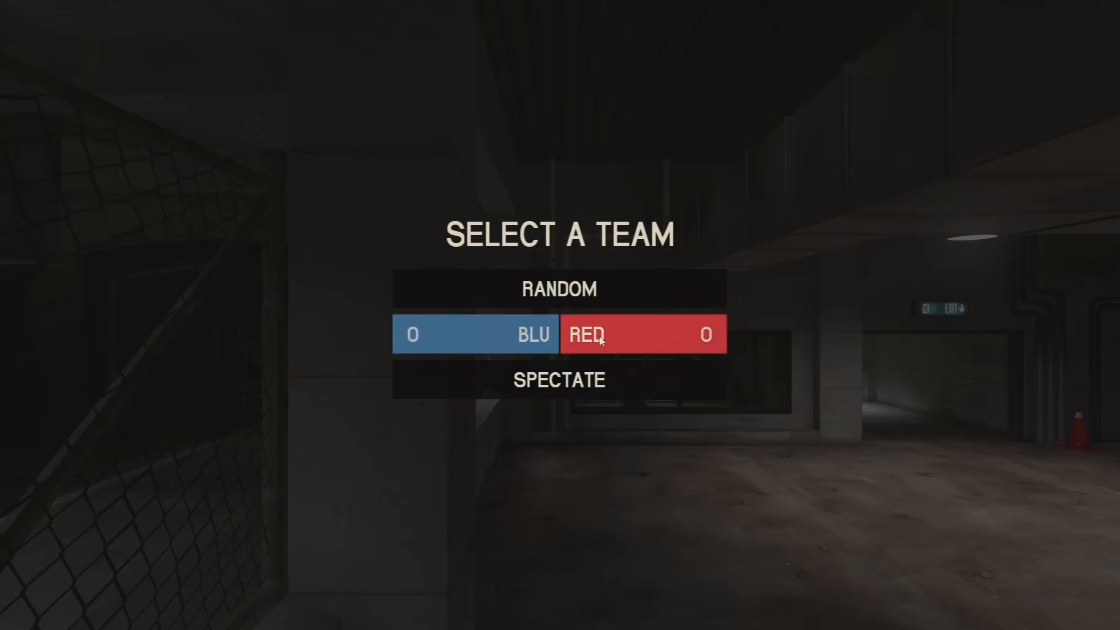
Join RED as Scout, cycle through the weapons, walk forward, and reopen the console
{"action": "left_click", "coordinate": [601, 339]}
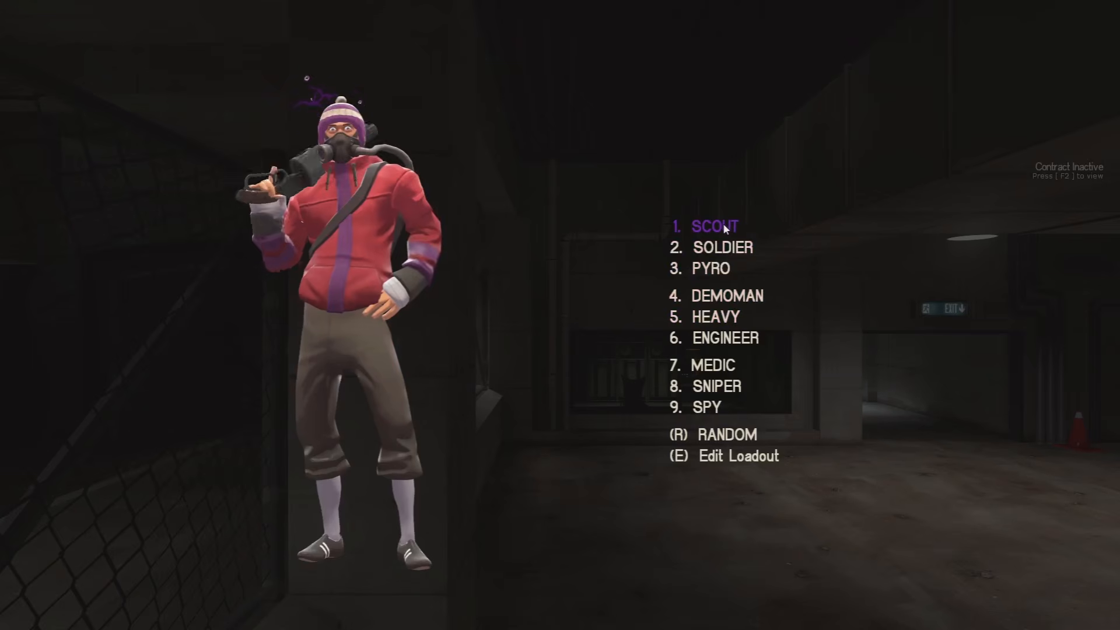
{"action": "left_click", "coordinate": [723, 225]}
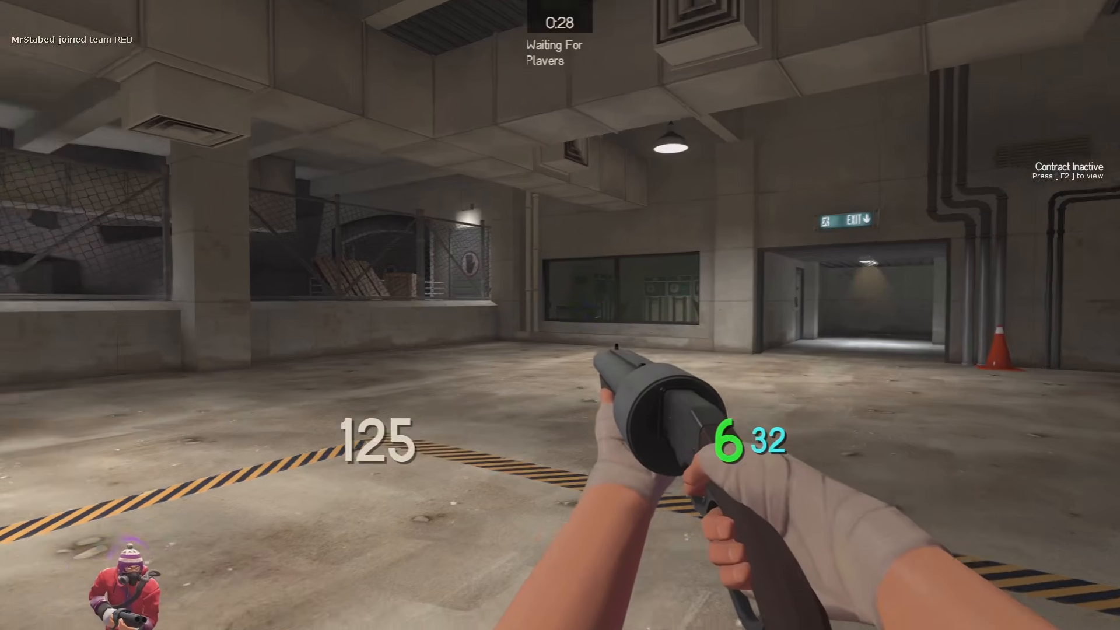
{"action": "key", "text": "2"}
{"action": "key", "text": "3"}
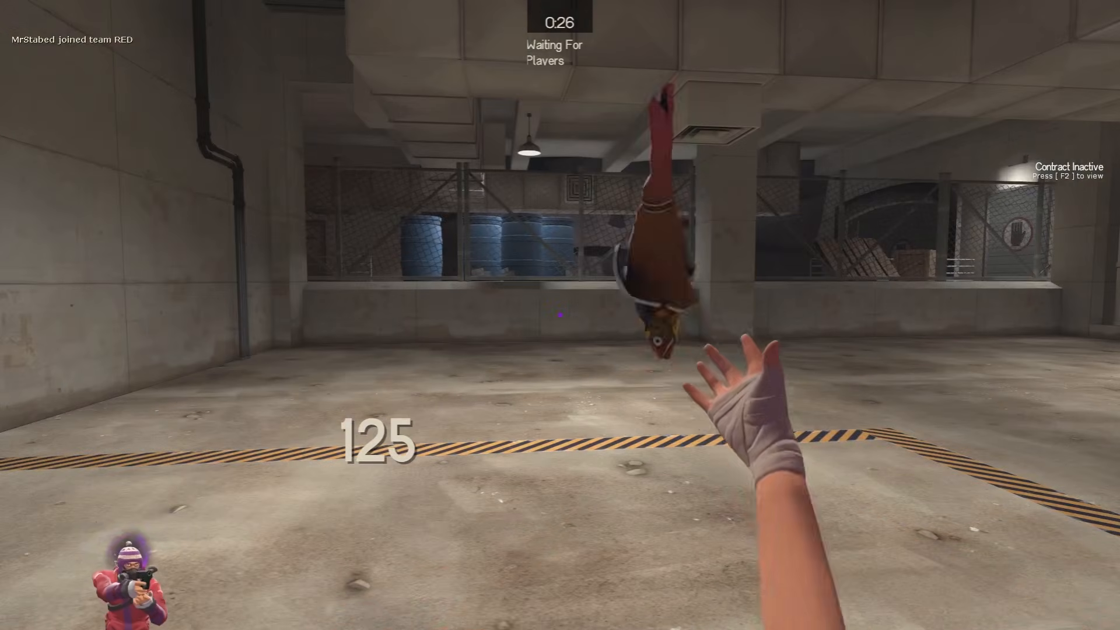
{"action": "key", "text": "1"}
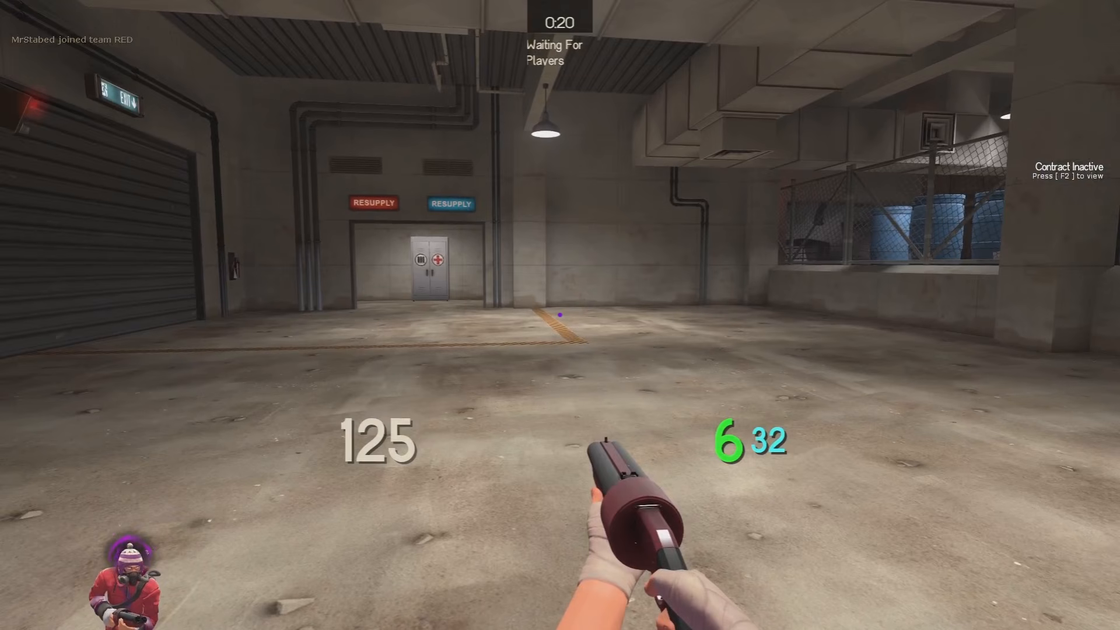
{"action": "key", "text": "w"}
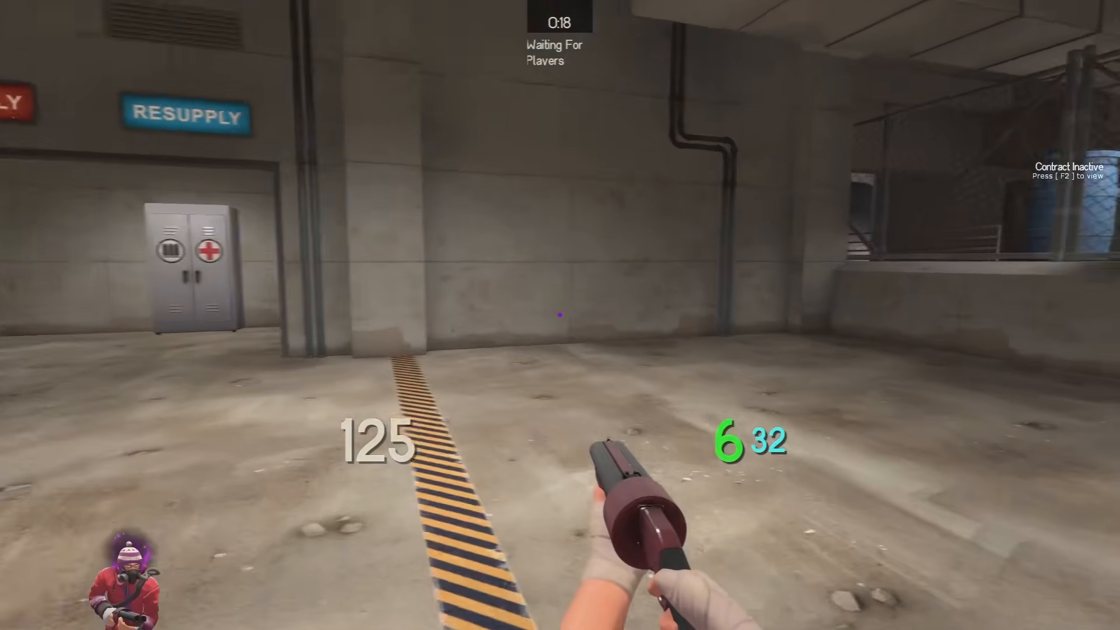
{"action": "key", "text": "grave"}
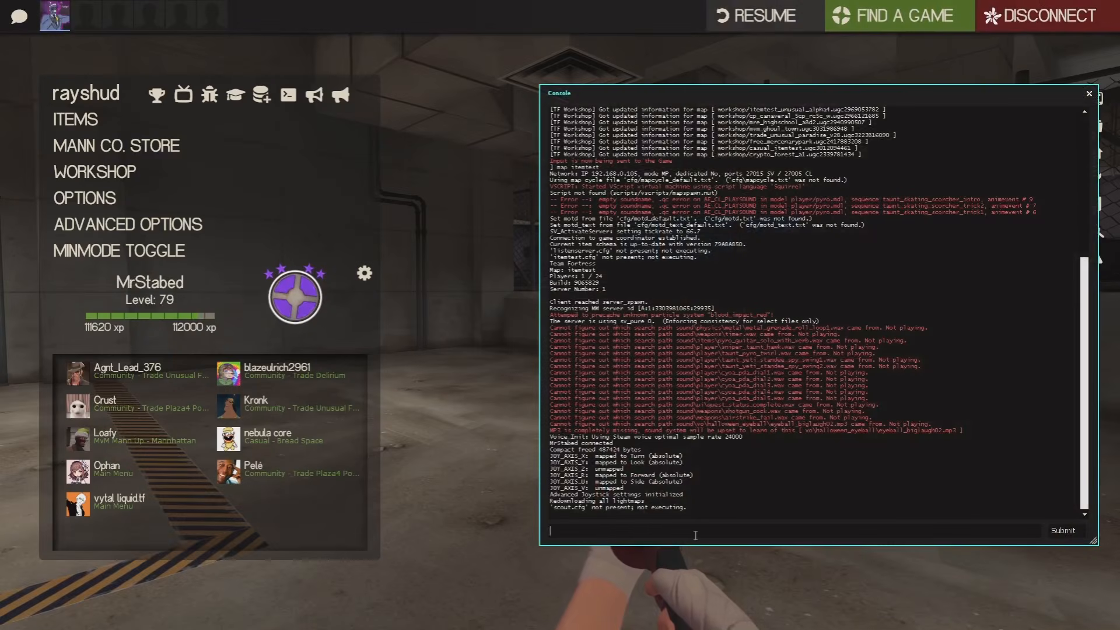
Open the Item Testing panel with itemtest and test on all classes
{"action": "type", "text": "ite"}
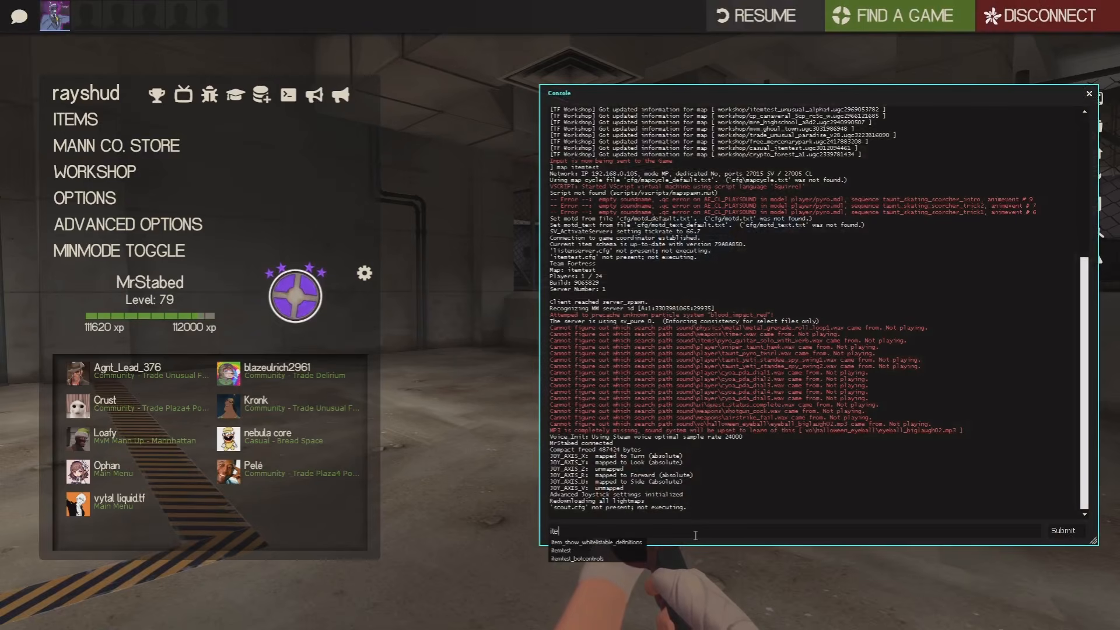
{"action": "type", "text": "mtest"}
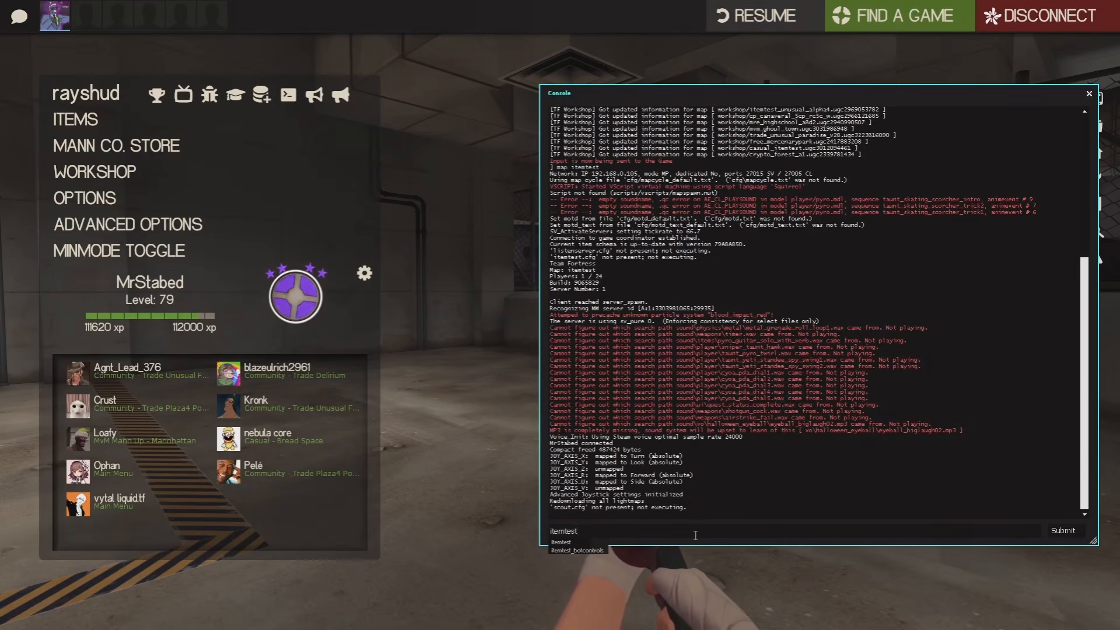
{"action": "key", "text": "Return"}
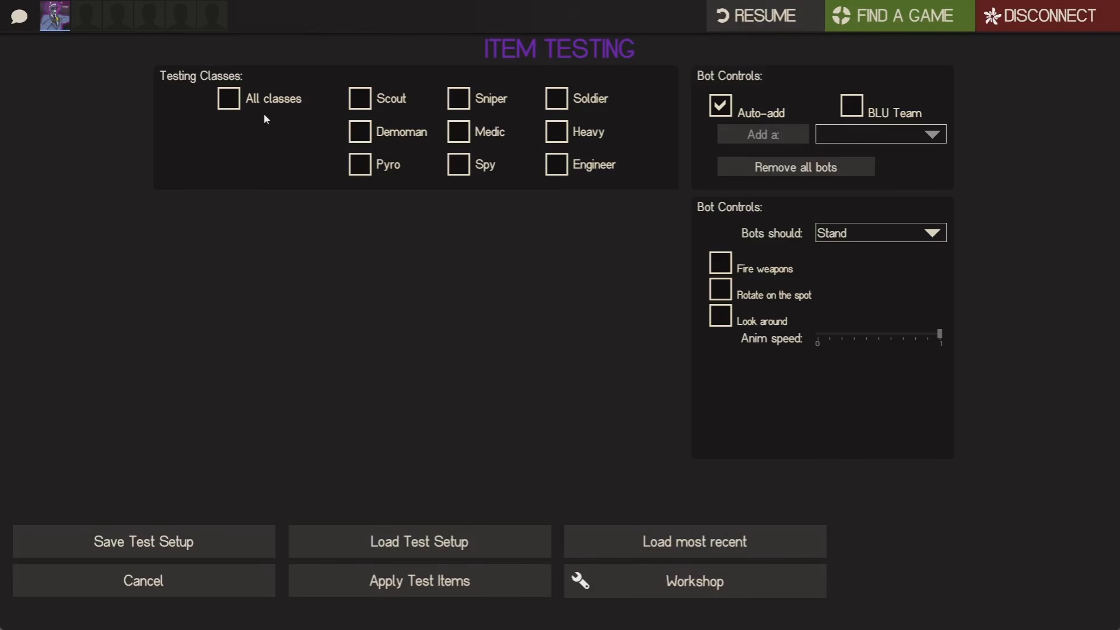
{"action": "left_click", "coordinate": [229, 101]}
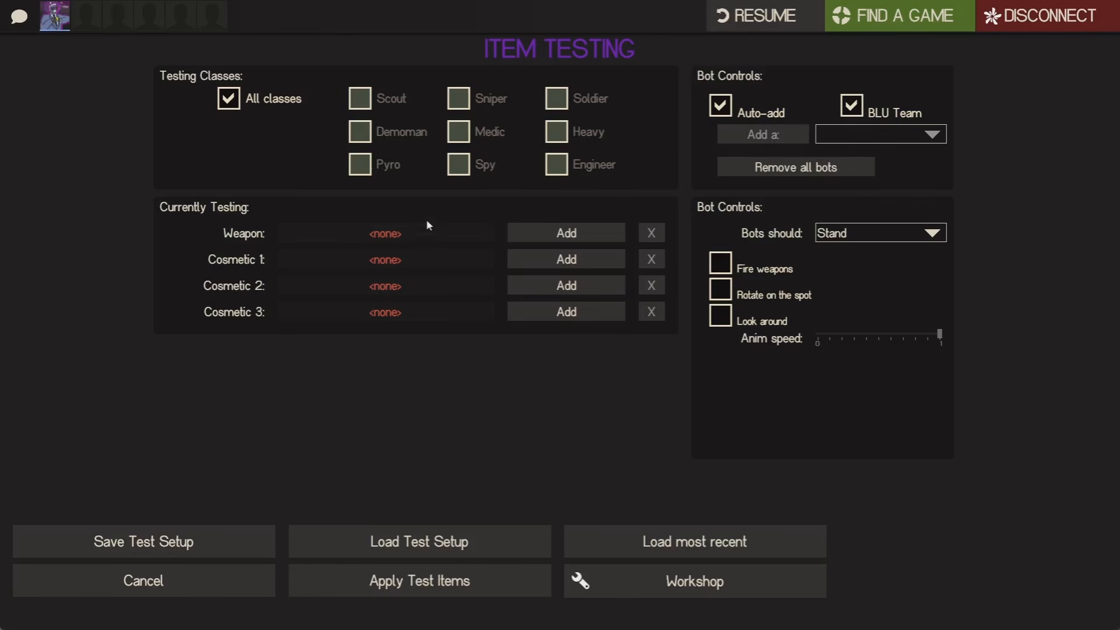
Put an Unusual Cap with the Sunbeams effect in cosmetic slot 1 and apply the test items
{"action": "left_click", "coordinate": [558, 260]}
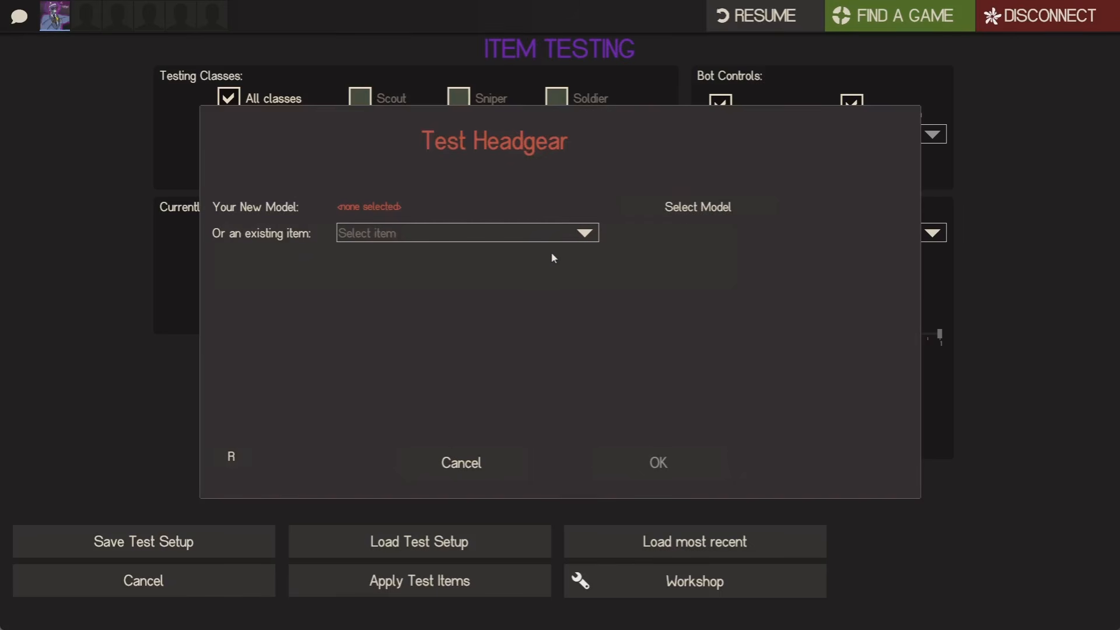
{"action": "left_click", "coordinate": [513, 235]}
{"action": "left_click_drag", "start_coordinate": [586, 270], "coordinate": [586, 567]}
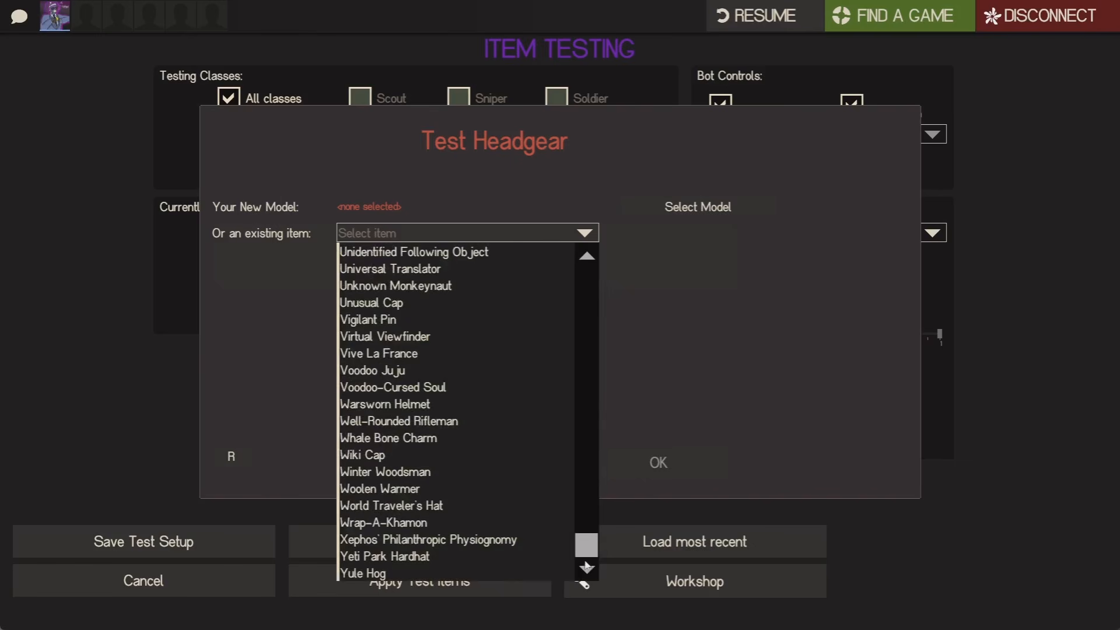
{"action": "left_click", "coordinate": [398, 303]}
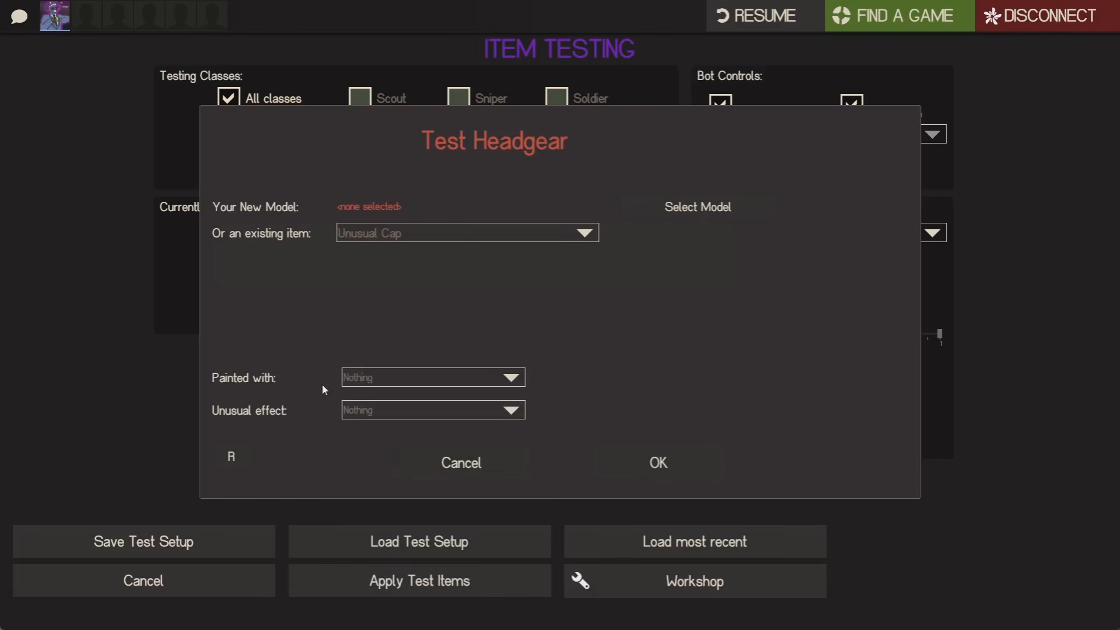
{"action": "left_click", "coordinate": [369, 413]}
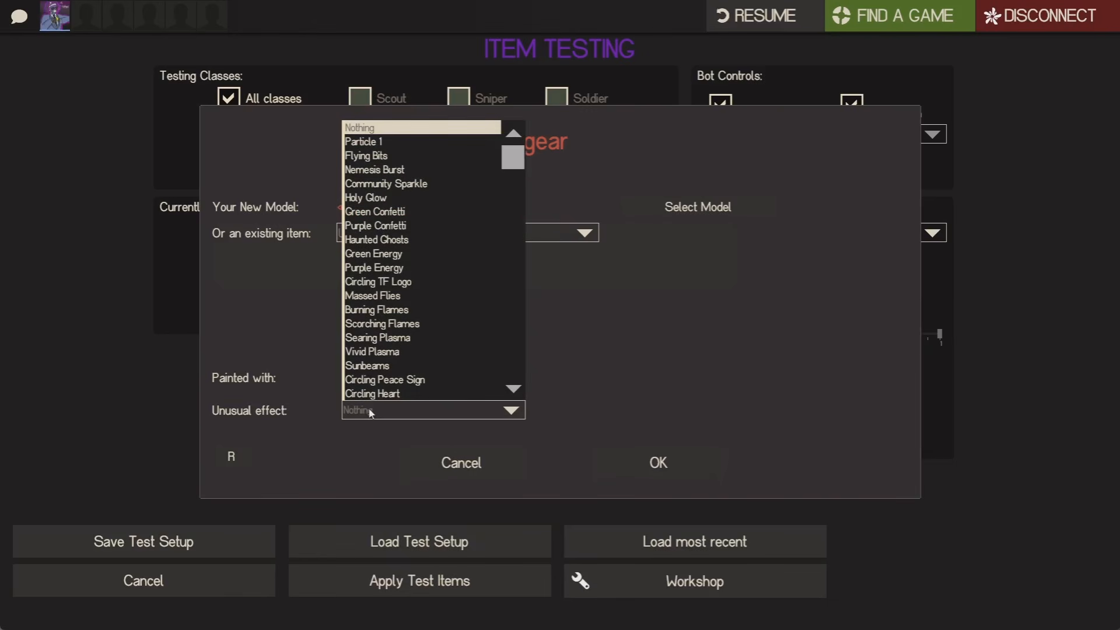
{"action": "left_click", "coordinate": [385, 365]}
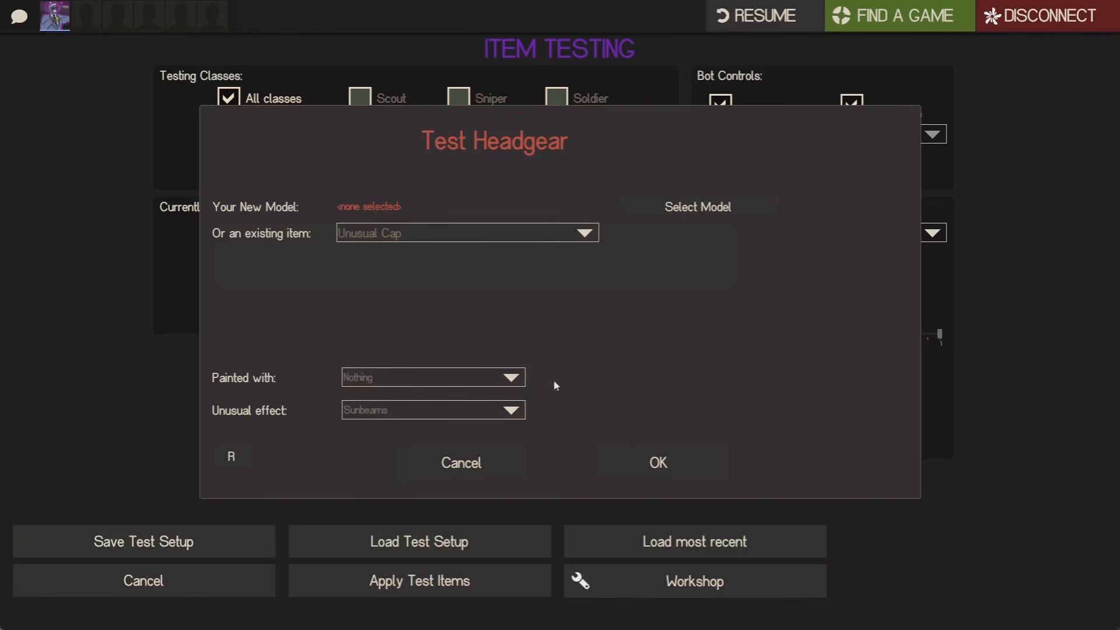
{"action": "left_click", "coordinate": [658, 463]}
{"action": "left_click", "coordinate": [442, 581]}
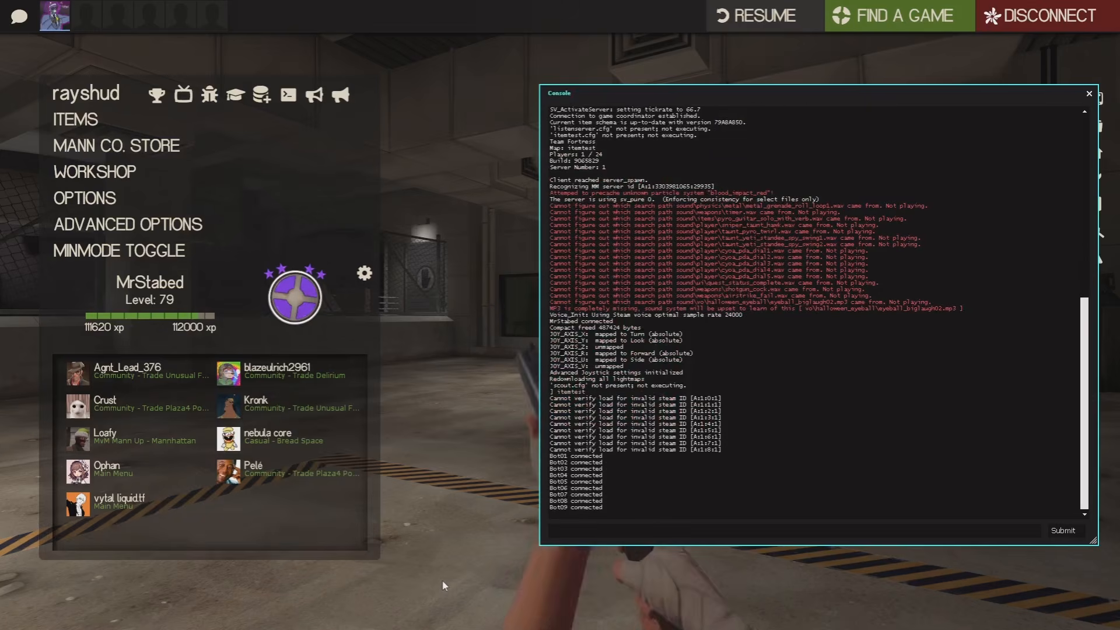
{"action": "key", "text": "Escape"}
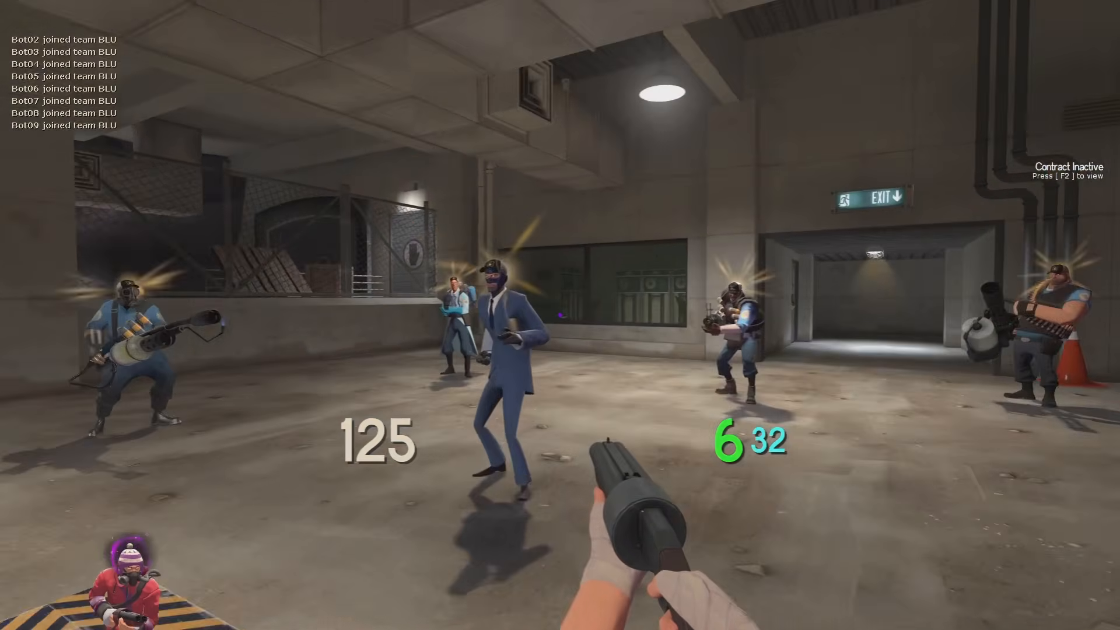
Circle the Sniper and Pyro bots to view their Sunbeams hats, then return to the editor
{"action": "key", "text": "w"}
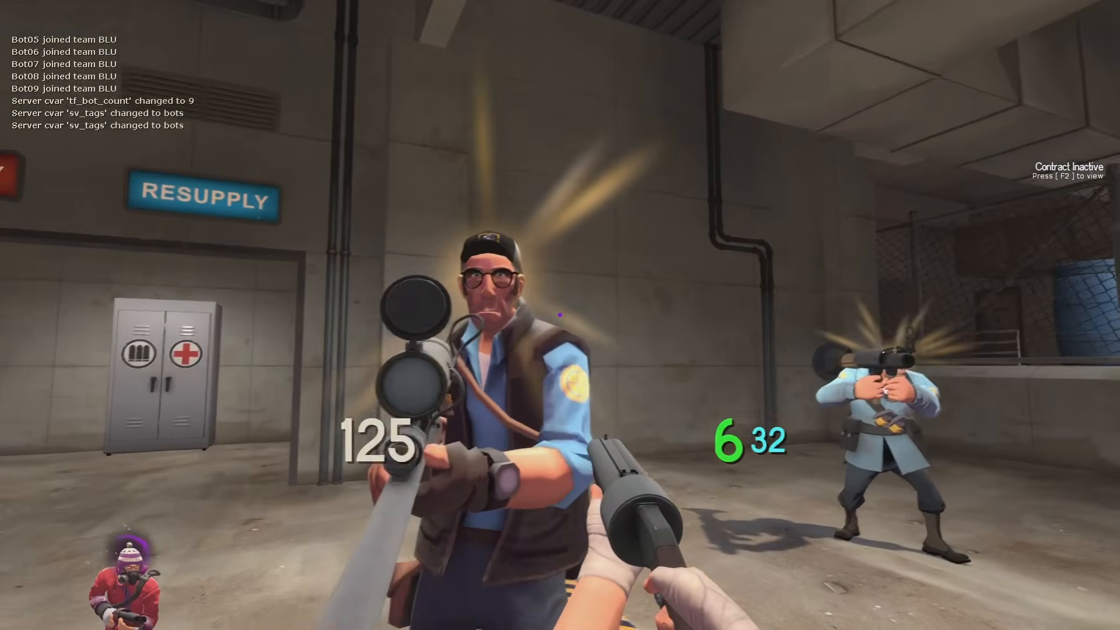
{"action": "key", "text": "a"}
{"action": "key", "text": "d"}
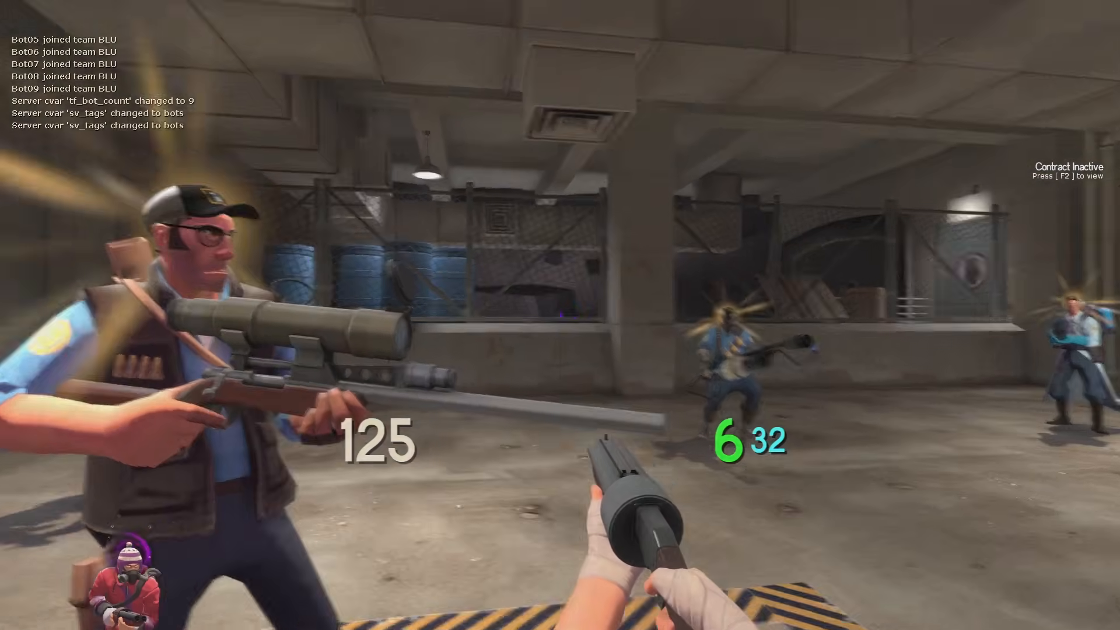
{"action": "key", "text": "w"}
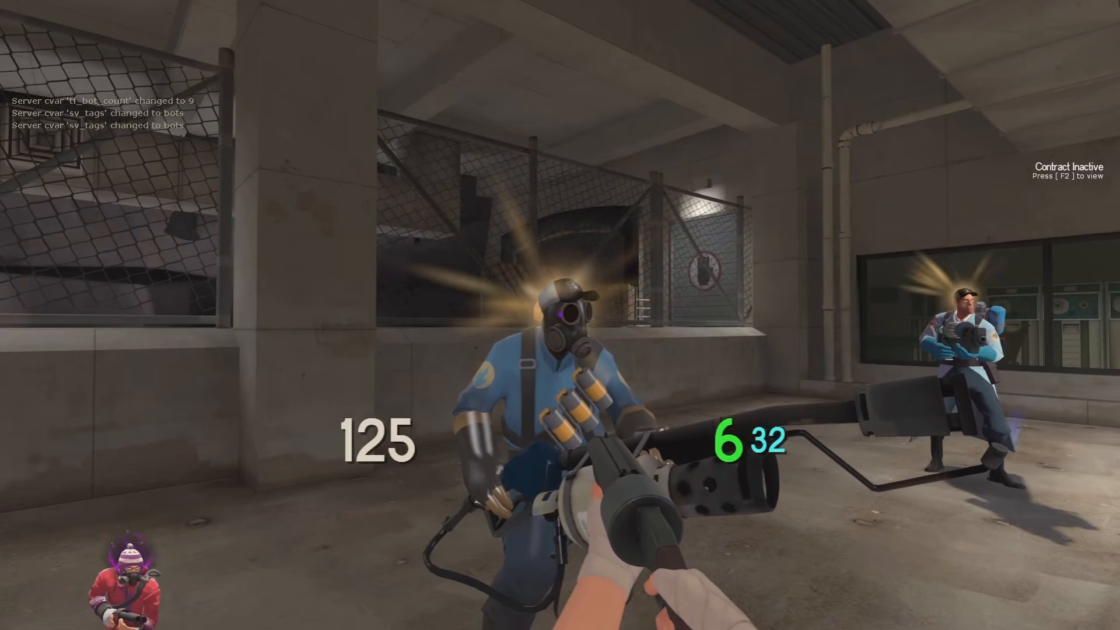
{"action": "key", "text": "F10"}
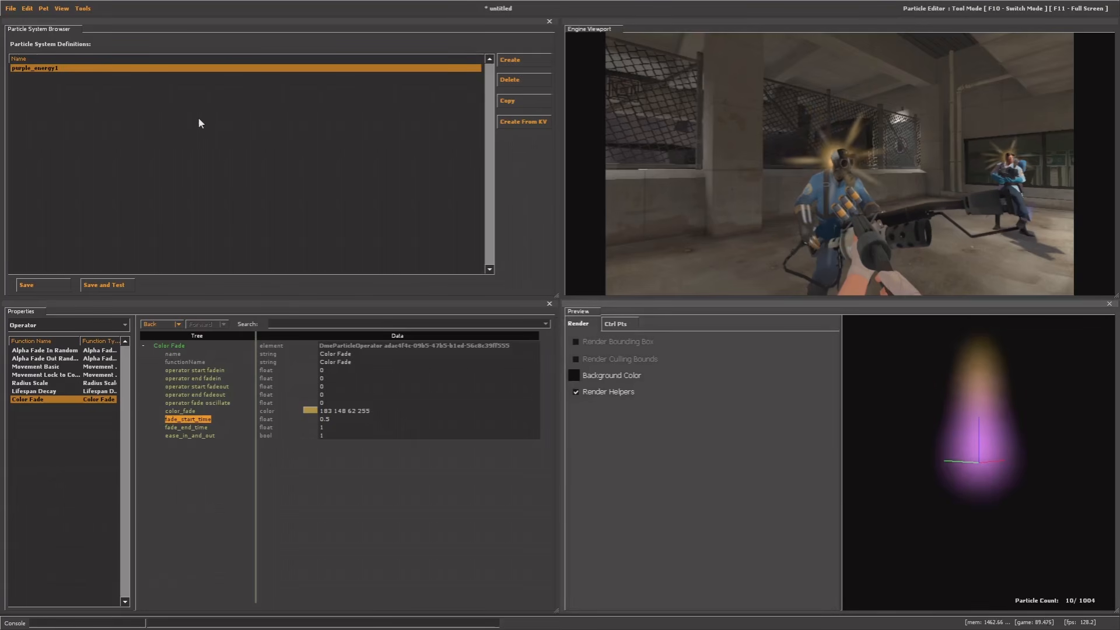
Create a new particle system named superrare_beams1
{"action": "left_click", "coordinate": [514, 60]}
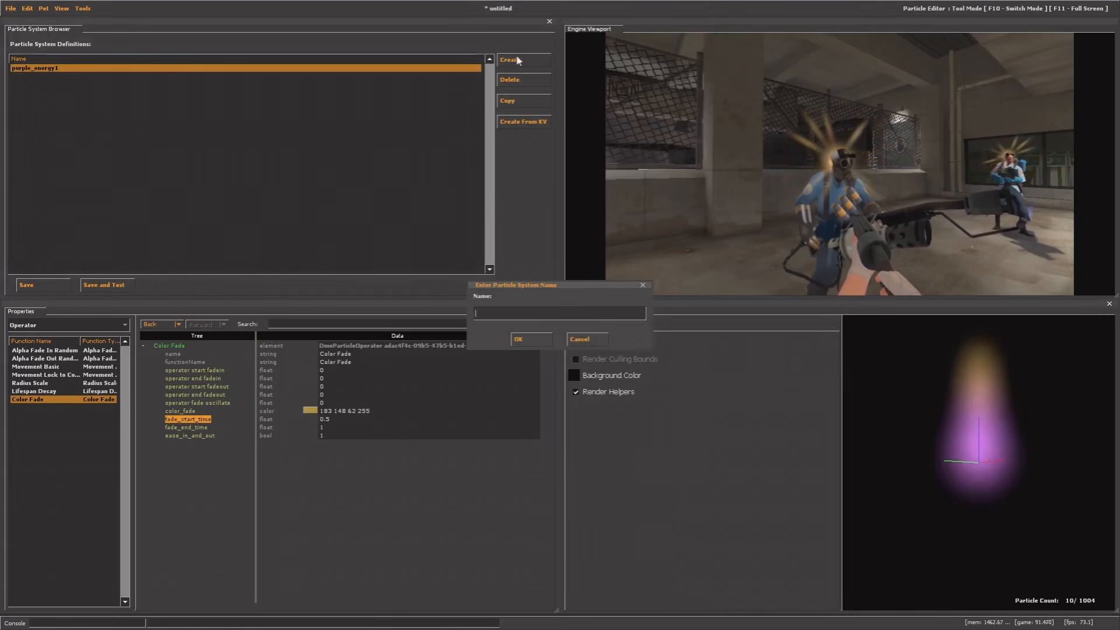
{"action": "type", "text": "s"}
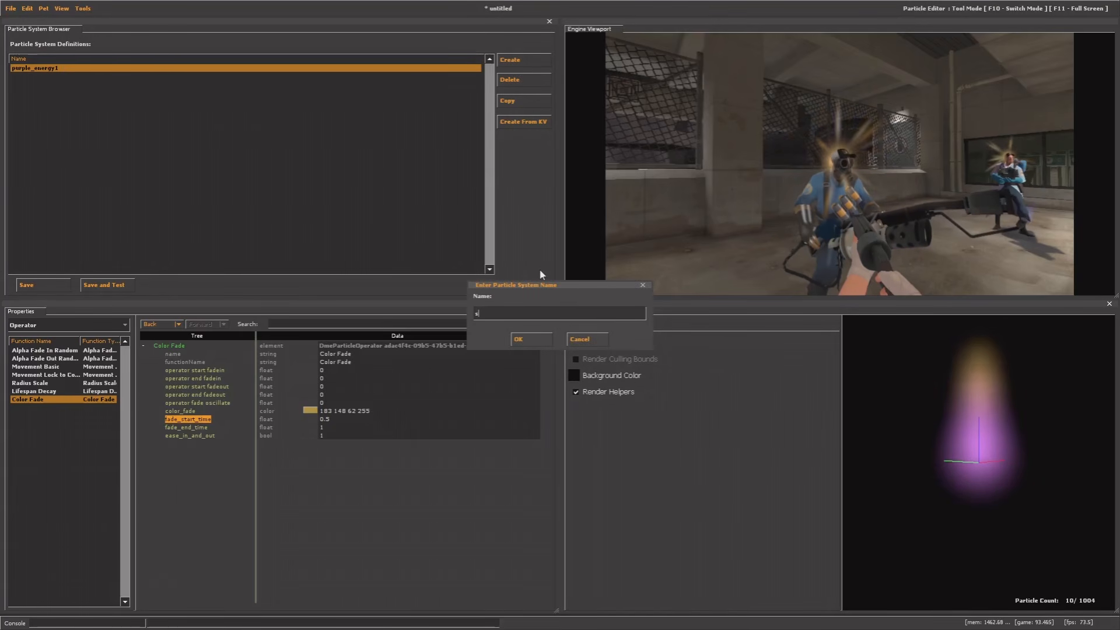
{"action": "type", "text": "uperr"}
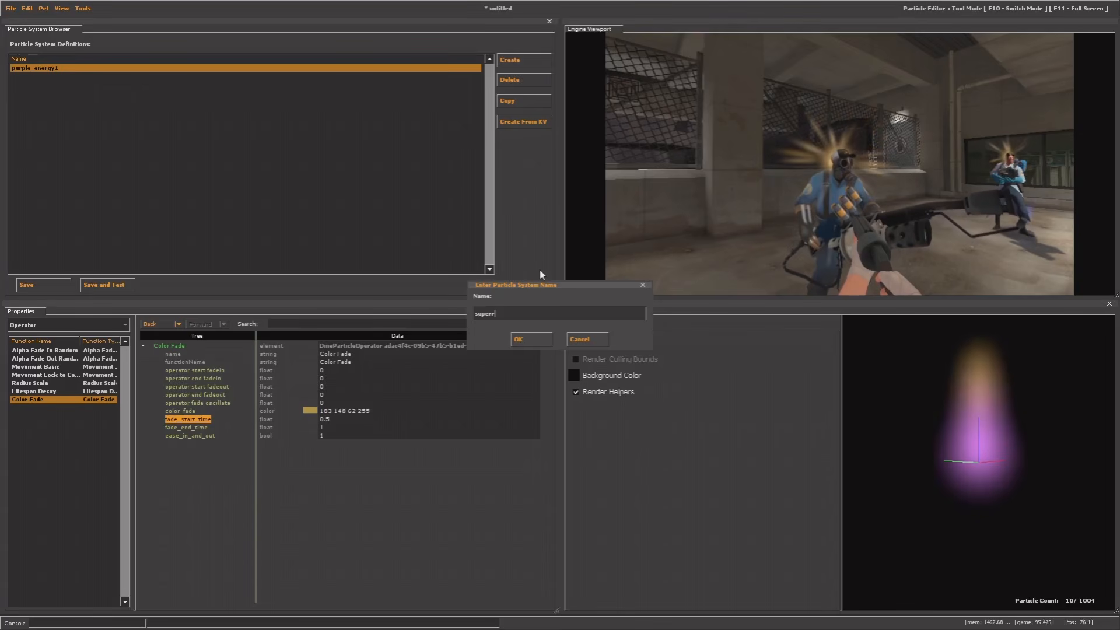
{"action": "type", "text": "are_b"}
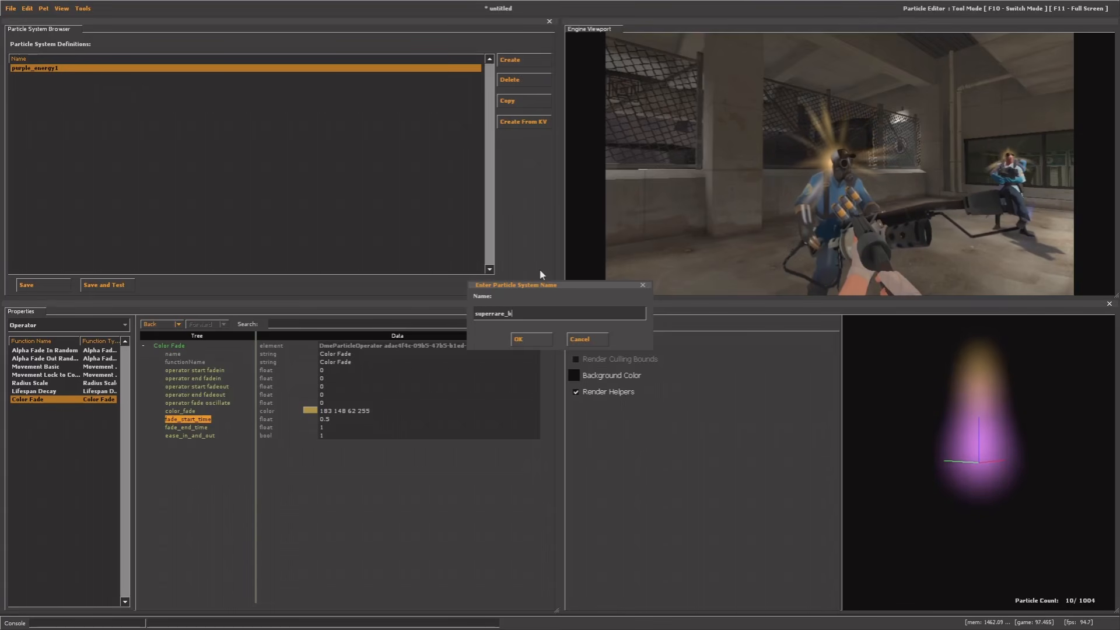
{"action": "type", "text": "eams1"}
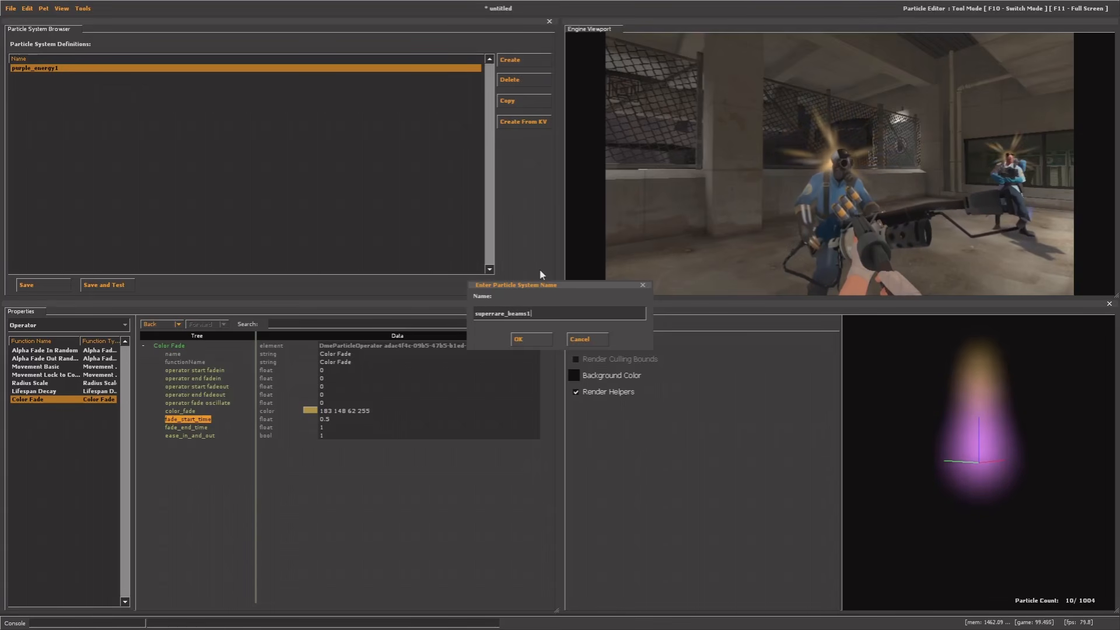
{"action": "left_click_drag", "start_coordinate": [538, 315], "coordinate": [474, 314]}
{"action": "left_click", "coordinate": [553, 314]}
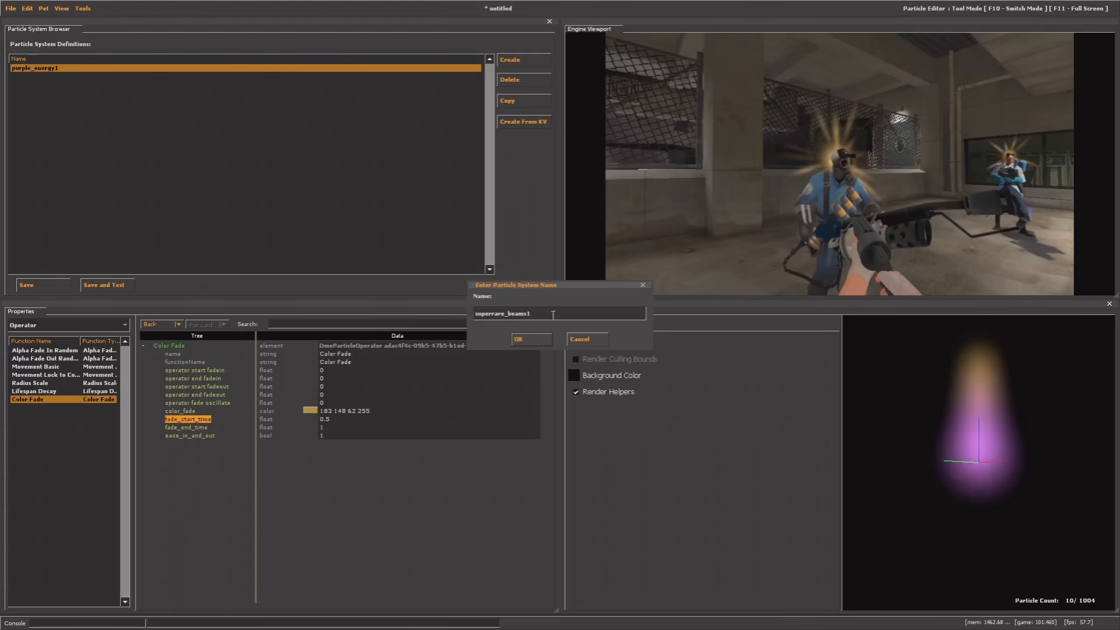
{"action": "left_click", "coordinate": [518, 340]}
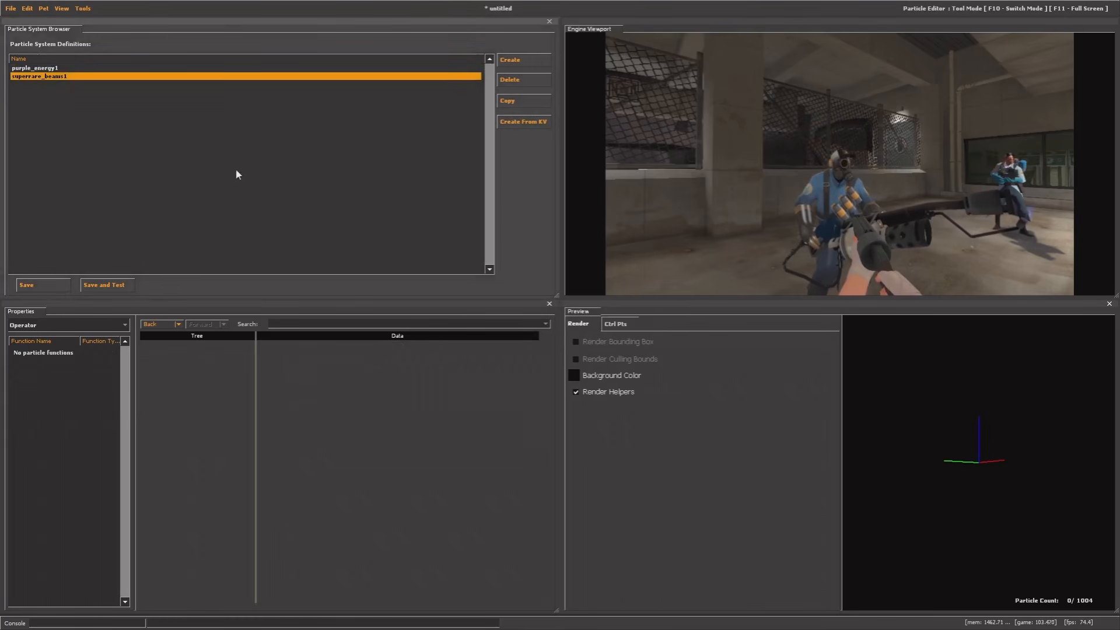
Add purple_energy1 as a child of superrare_beams1, then return to the game console
{"action": "left_click", "coordinate": [37, 325]}
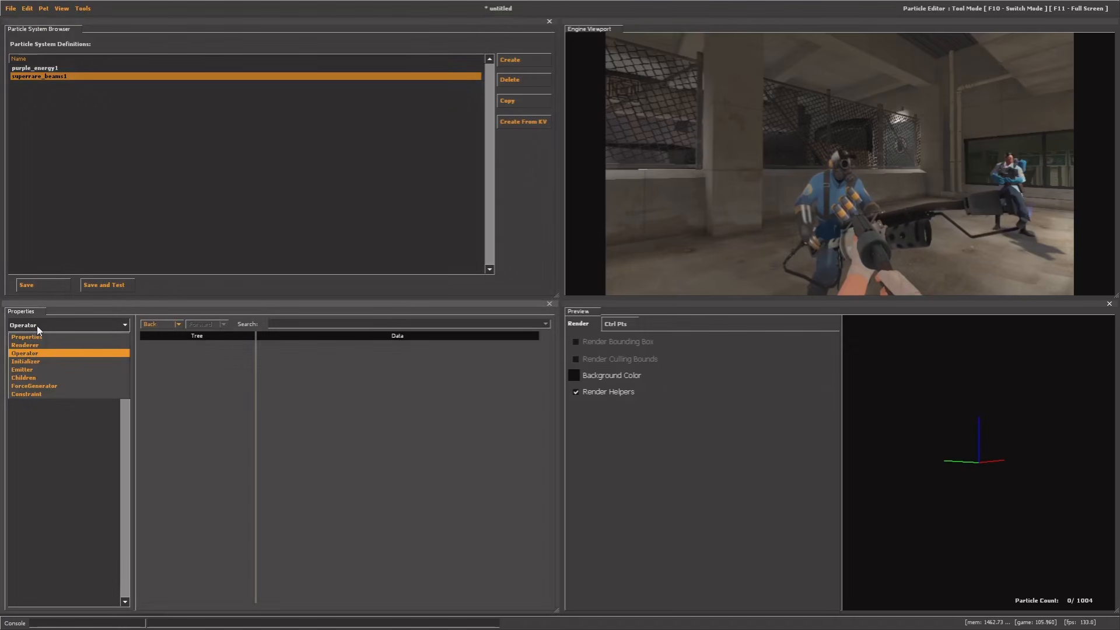
{"action": "left_click", "coordinate": [30, 376]}
{"action": "right_click", "coordinate": [43, 363]}
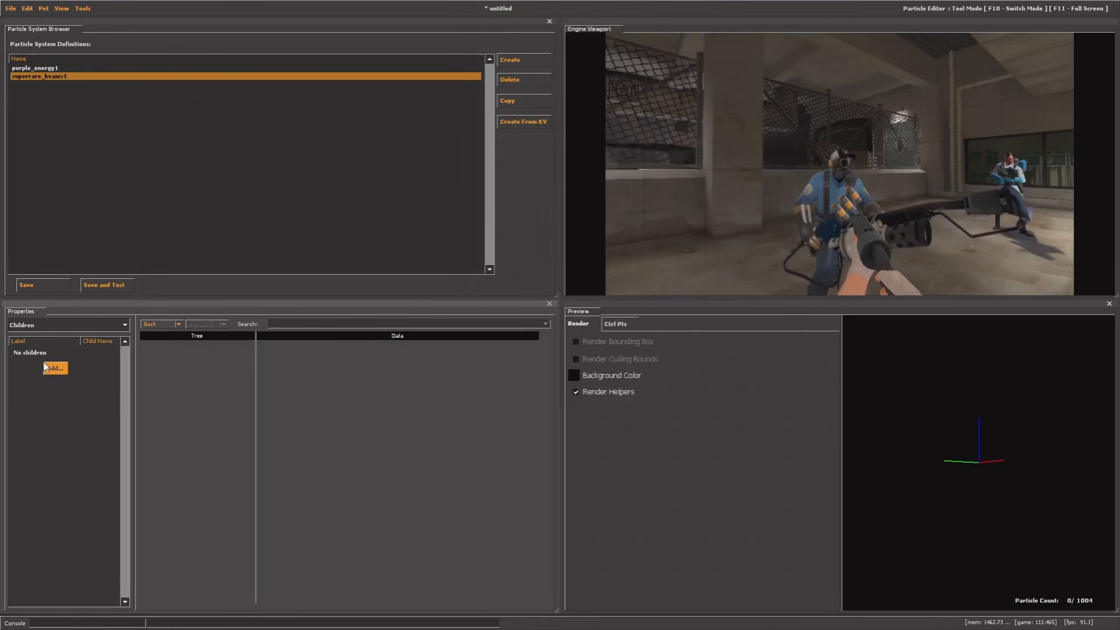
{"action": "left_click", "coordinate": [56, 371]}
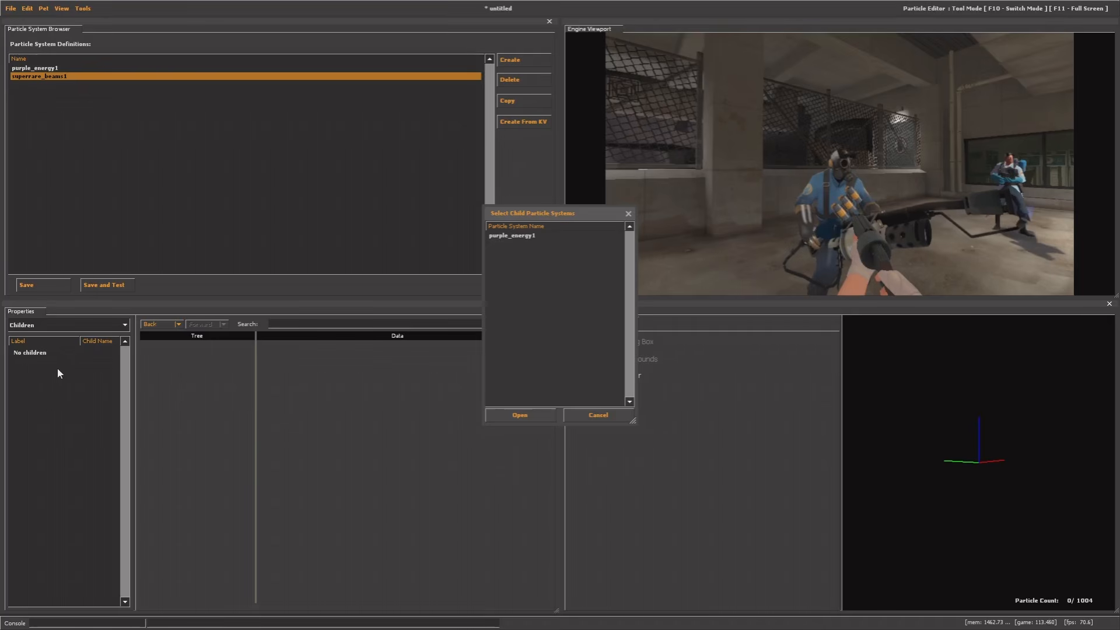
{"action": "double_click", "coordinate": [515, 236]}
{"action": "left_click", "coordinate": [36, 68]}
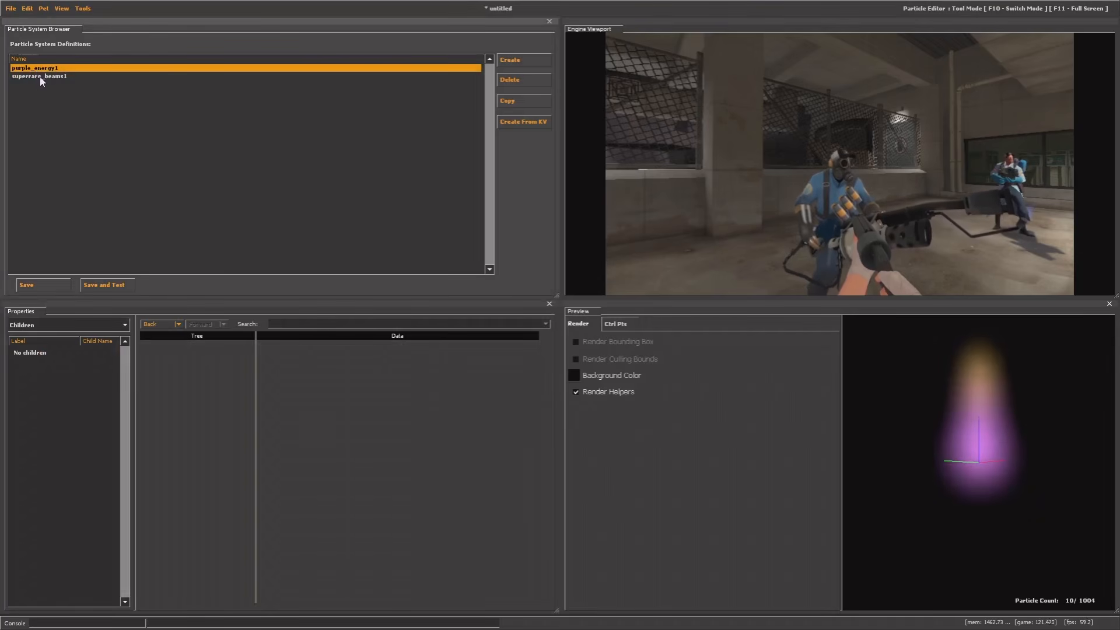
{"action": "left_click", "coordinate": [38, 76]}
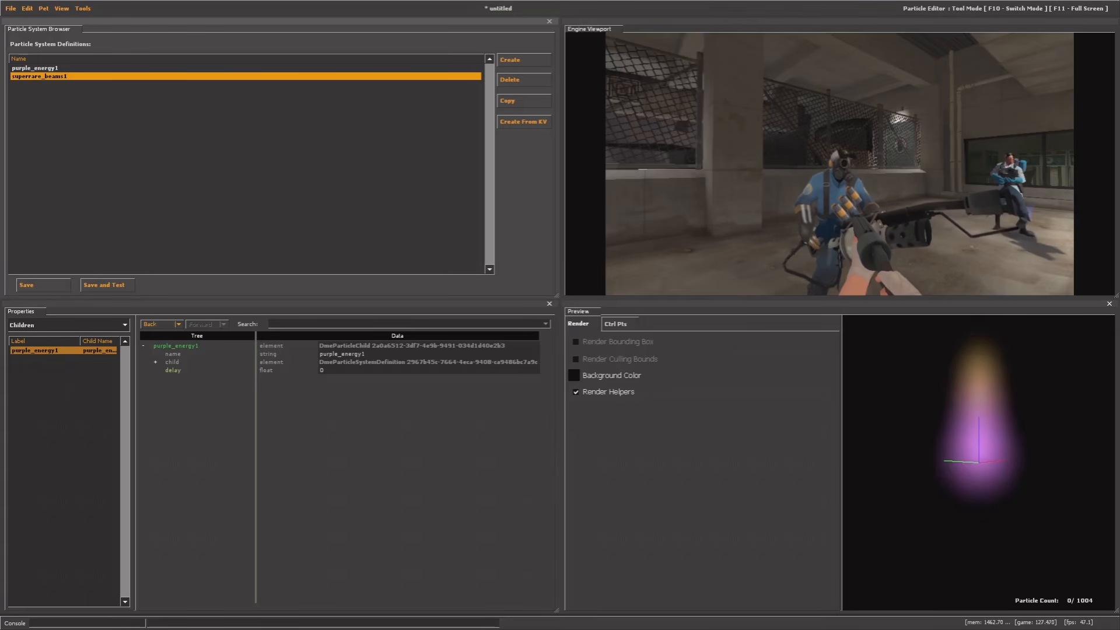
{"action": "key", "text": "F10"}
{"action": "key", "text": "grave"}
Reapply the test items via itemtest and walk around the Spy and other bots to view the glow
{"action": "type", "text": "item"}
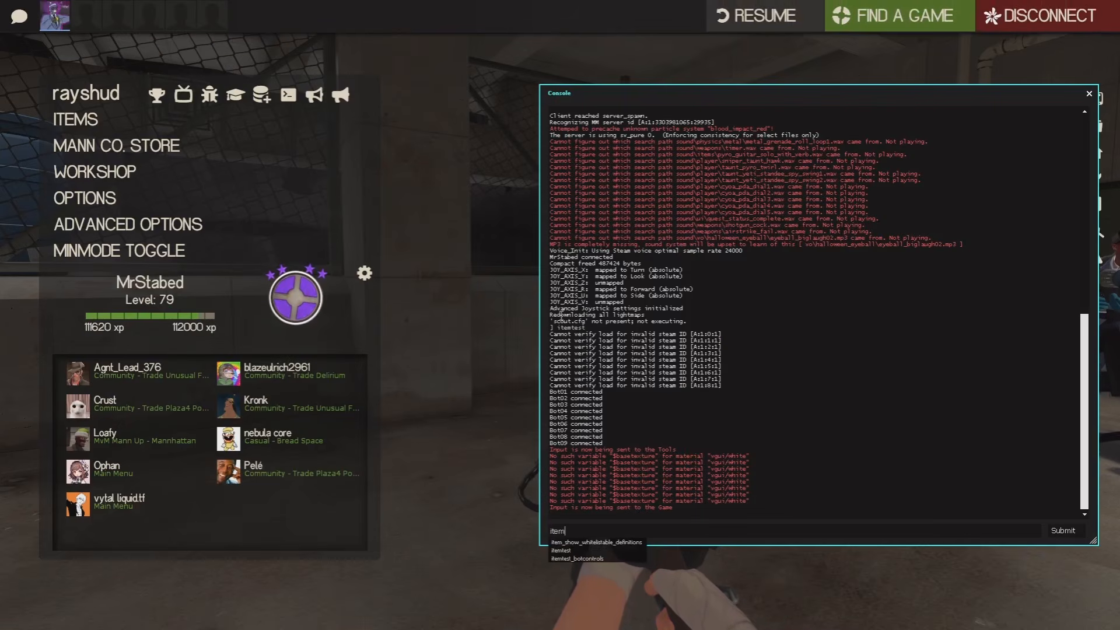
{"action": "type", "text": "test"}
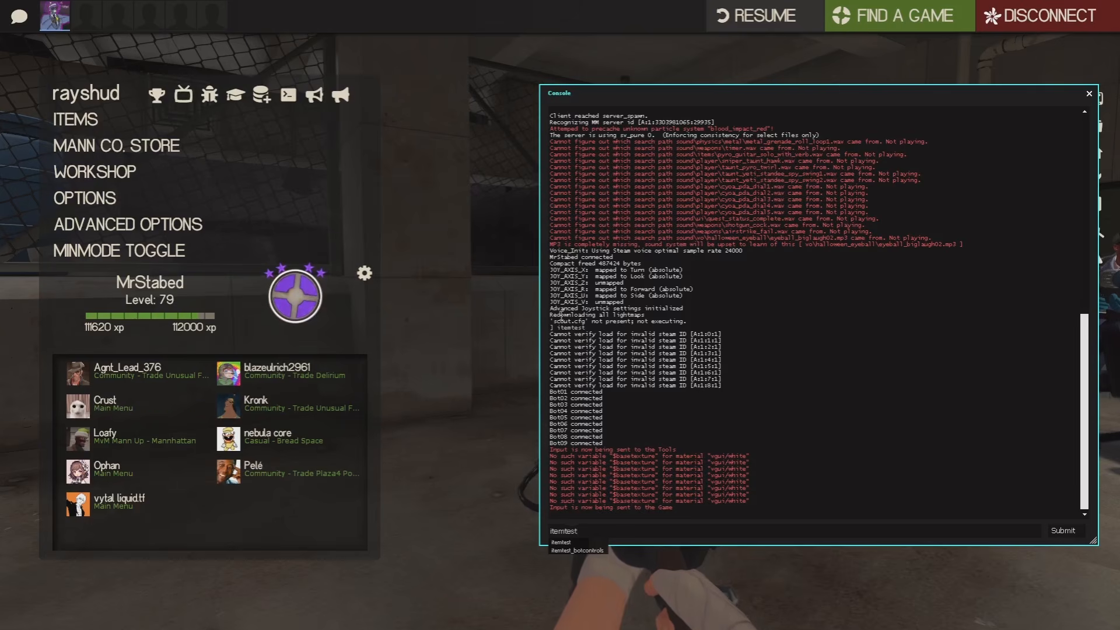
{"action": "key", "text": "Return"}
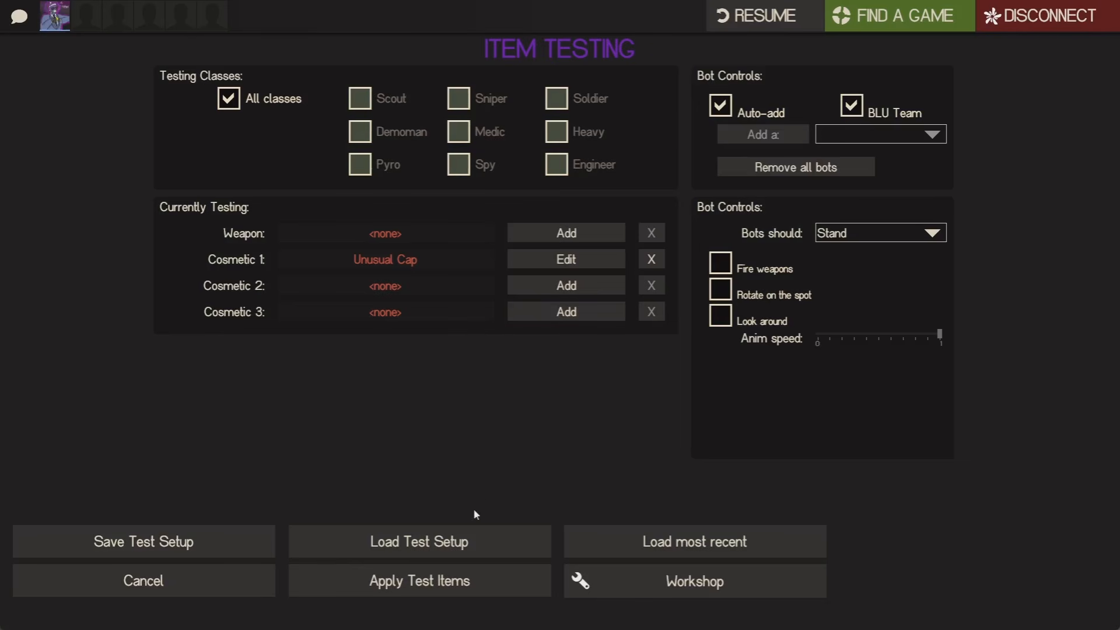
{"action": "left_click", "coordinate": [449, 585]}
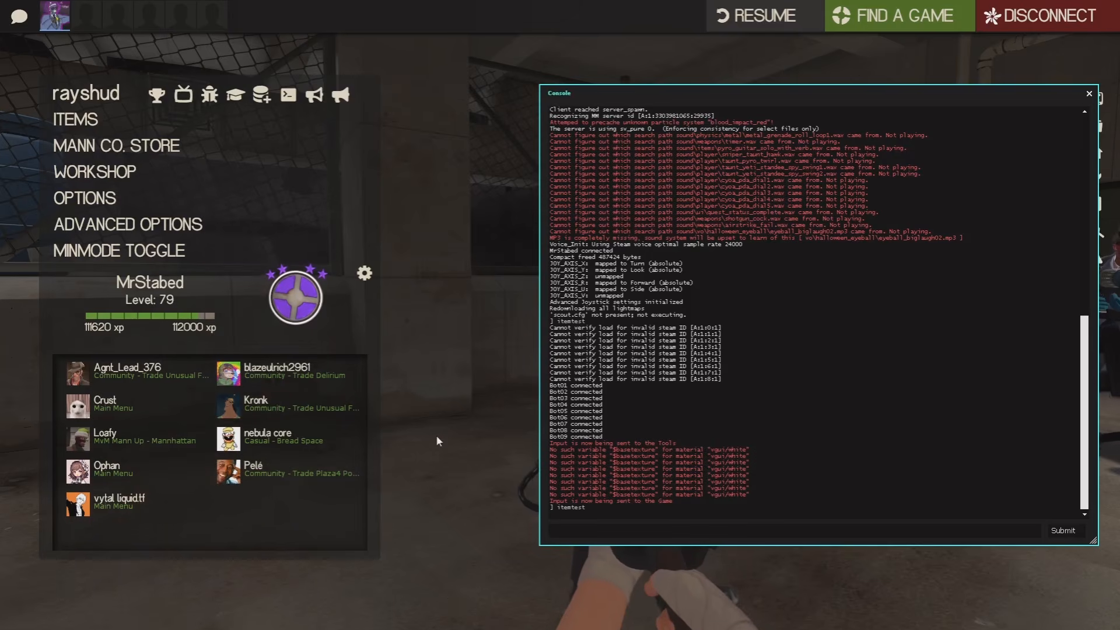
{"action": "key", "text": "Escape"}
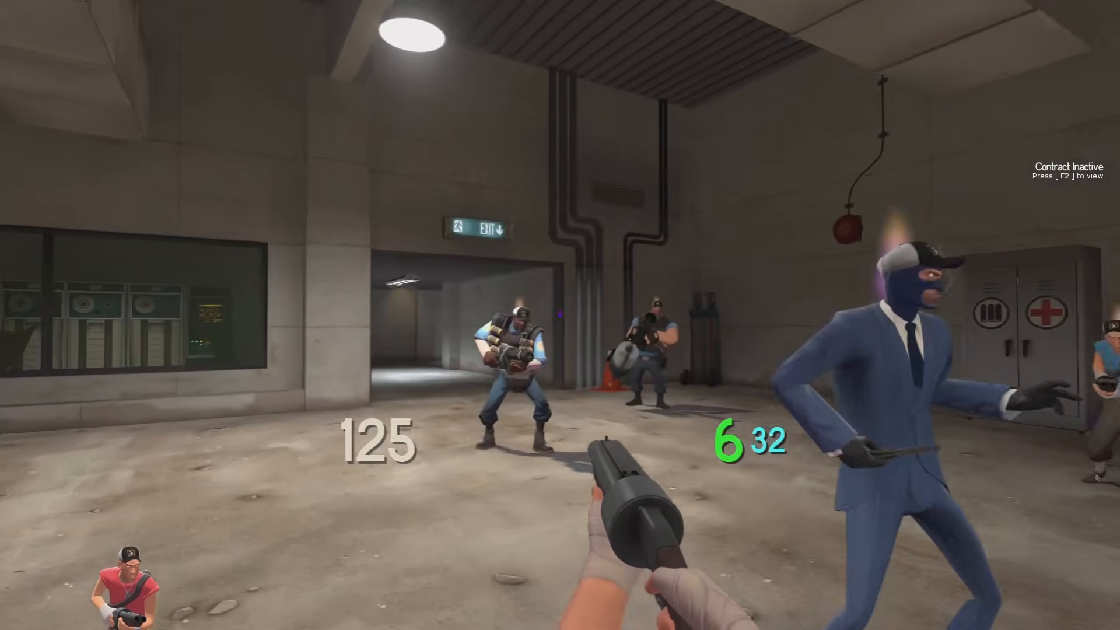
{"action": "key", "text": "w"}
{"action": "key", "text": "w"}
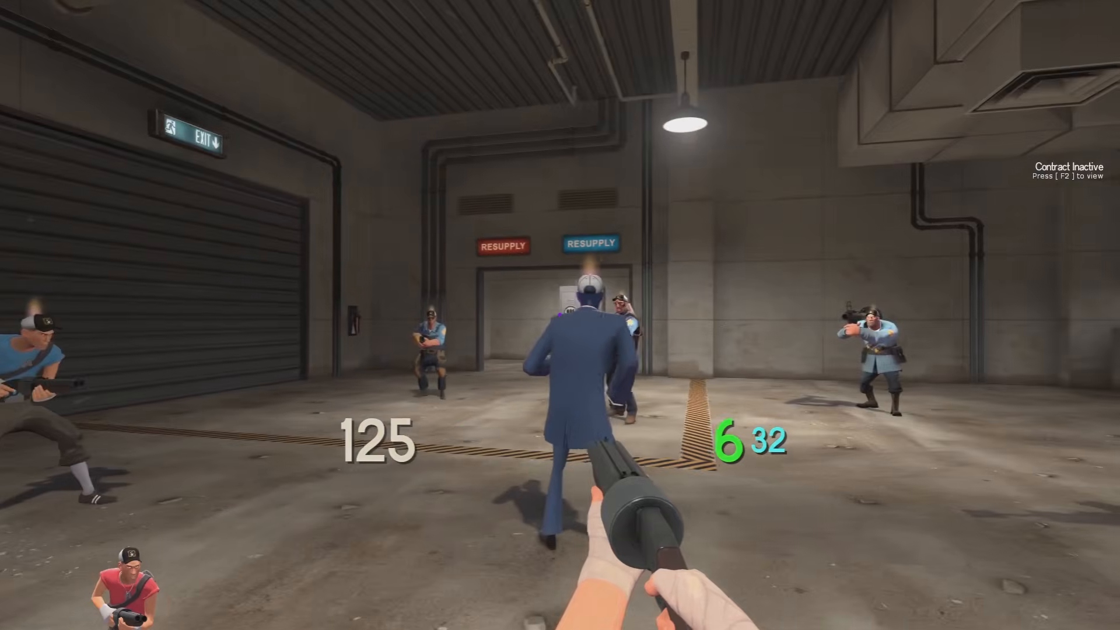
{"action": "key", "text": "w"}
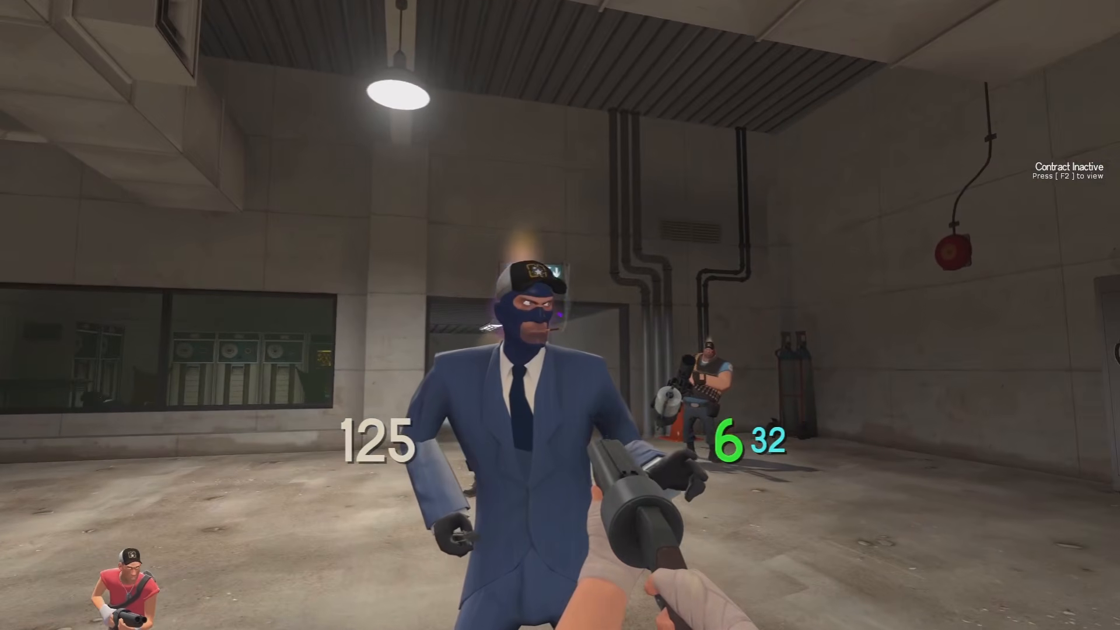
{"action": "key", "text": "a"}
{"action": "key", "text": "a"}
{"action": "key", "text": "d"}
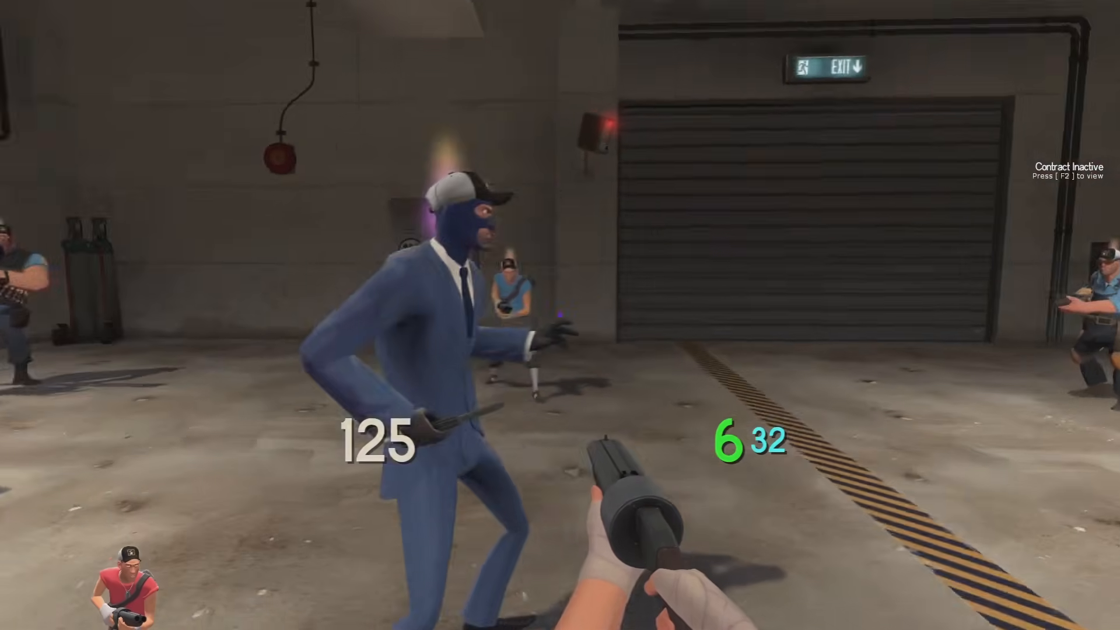
Back in the editor, select purple_energy1 and show its initializers
{"action": "key", "text": "F10"}
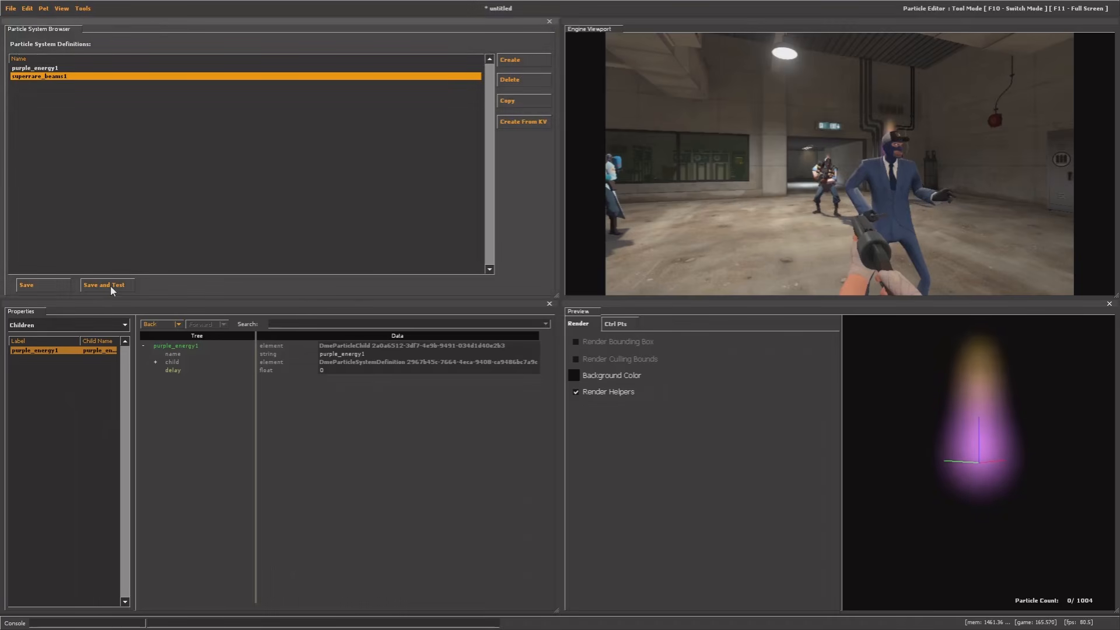
{"action": "left_click", "coordinate": [41, 70]}
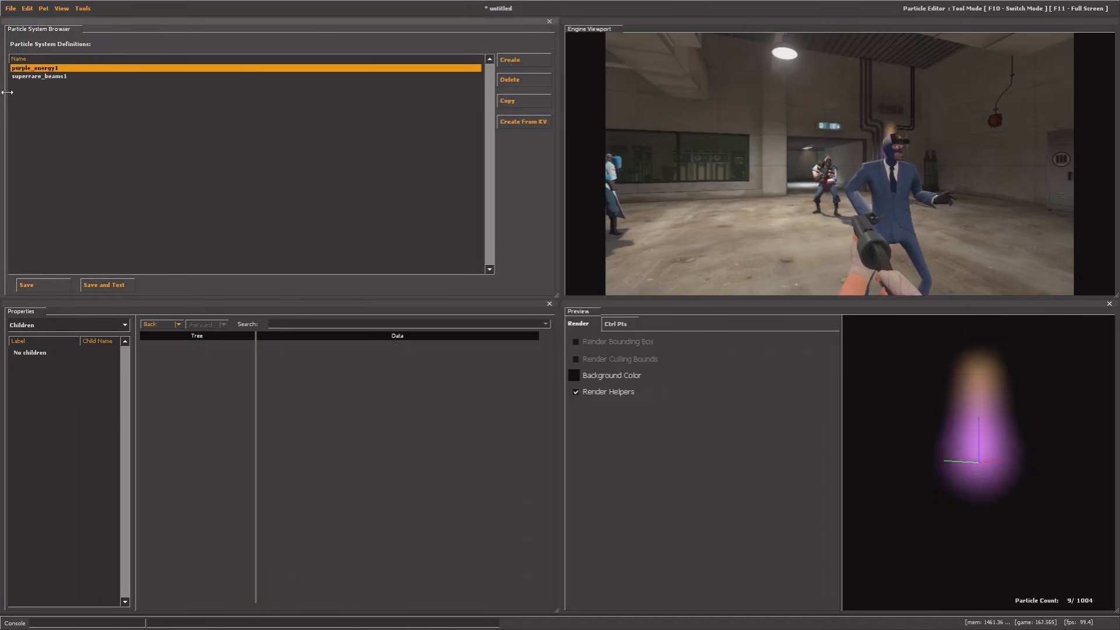
{"action": "left_click", "coordinate": [35, 325]}
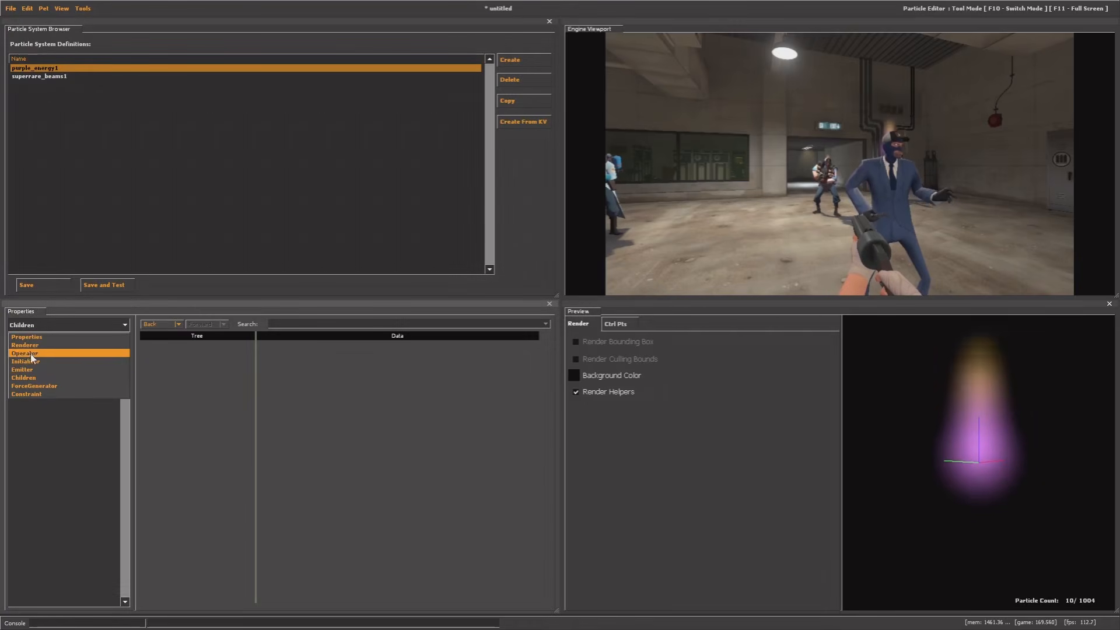
{"action": "left_click", "coordinate": [30, 352]}
{"action": "left_click", "coordinate": [32, 325]}
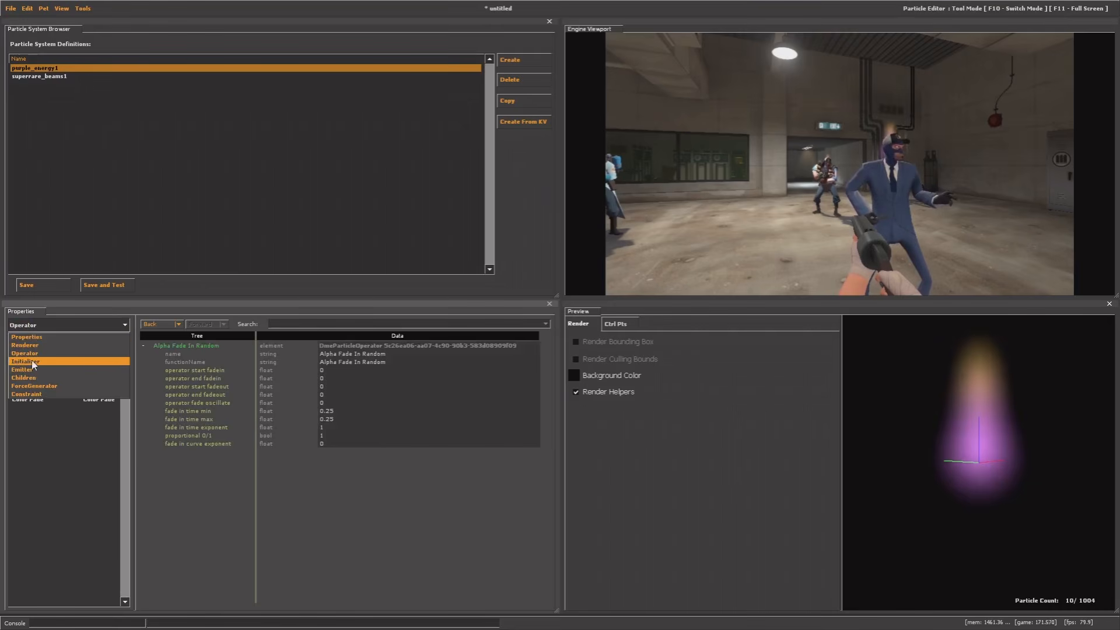
{"action": "left_click", "coordinate": [32, 360]}
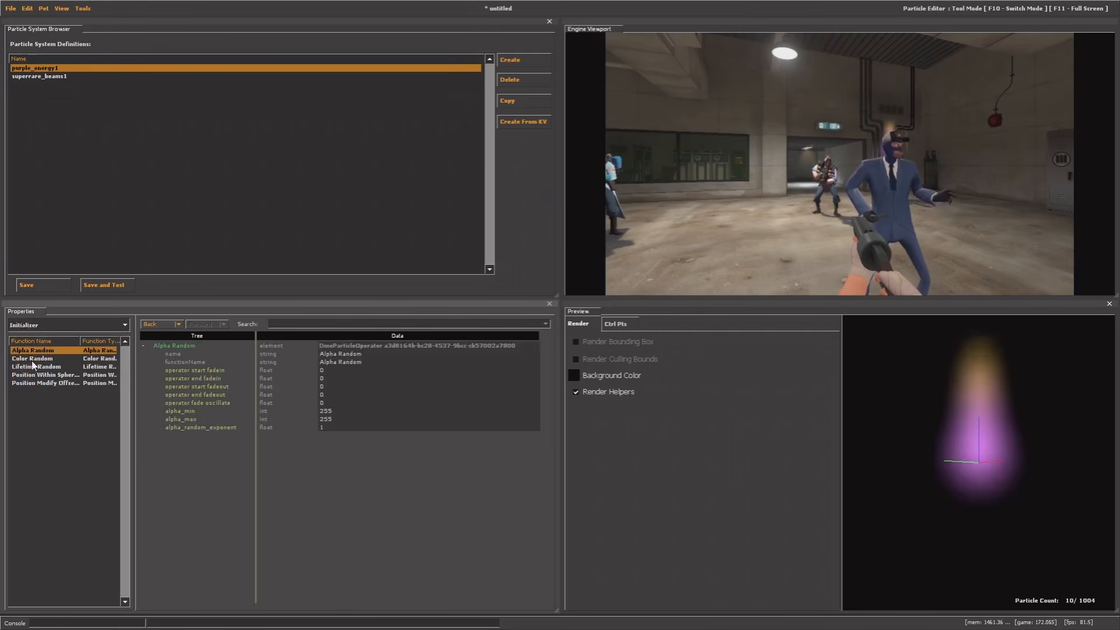
In Position Modify Offset Random, set offset min and offset max to 0 0 3
{"action": "left_click", "coordinate": [64, 383]}
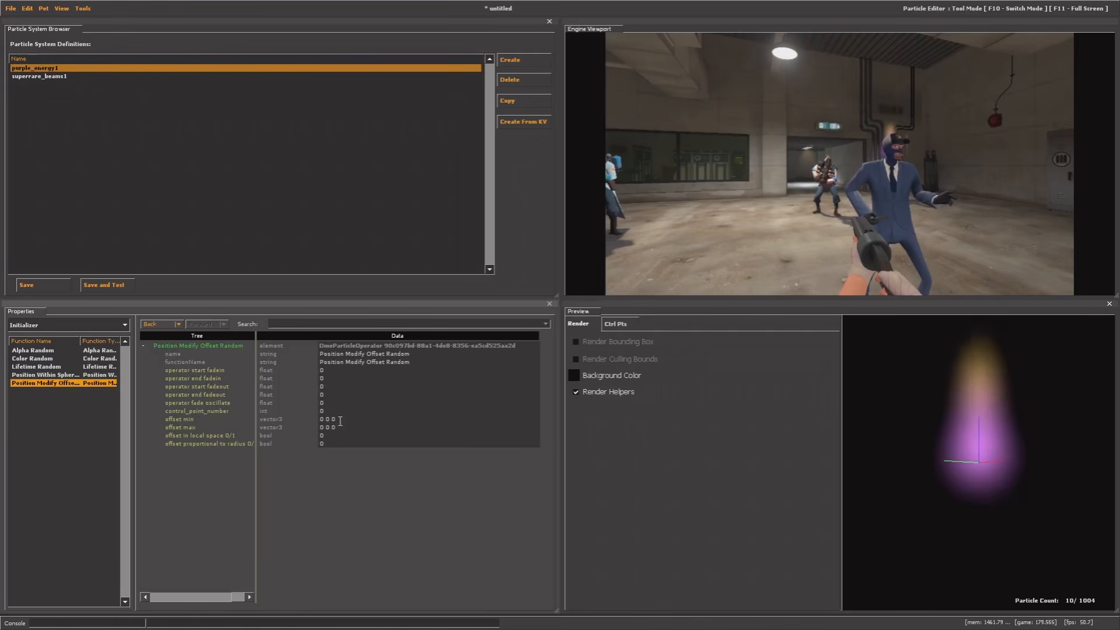
{"action": "double_click", "coordinate": [334, 421]}
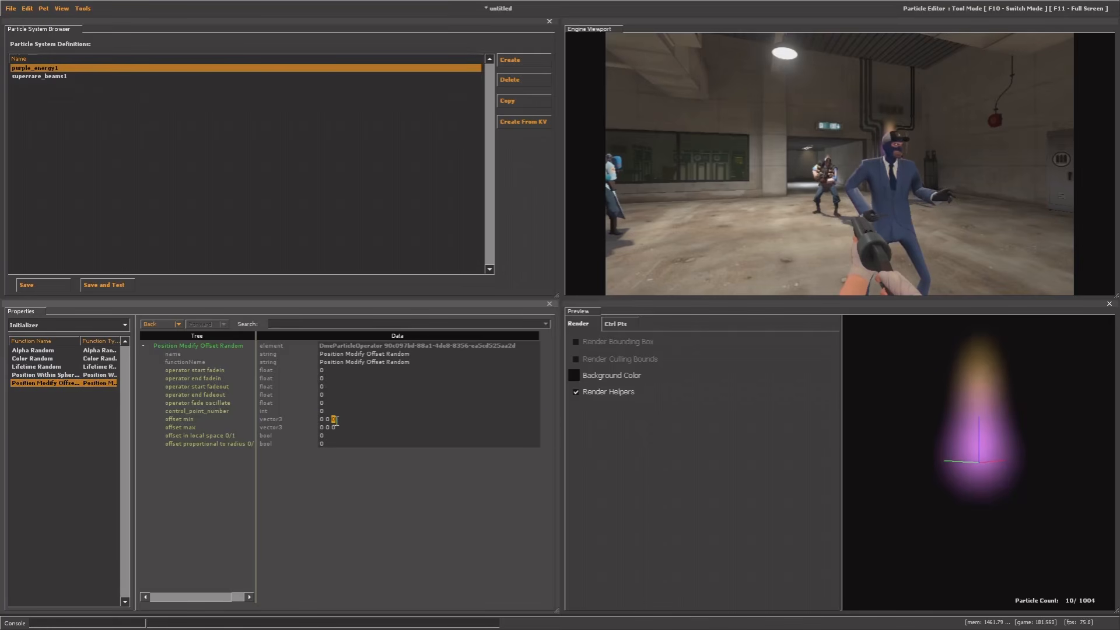
{"action": "type", "text": "3"}
{"action": "left_click", "coordinate": [337, 429]}
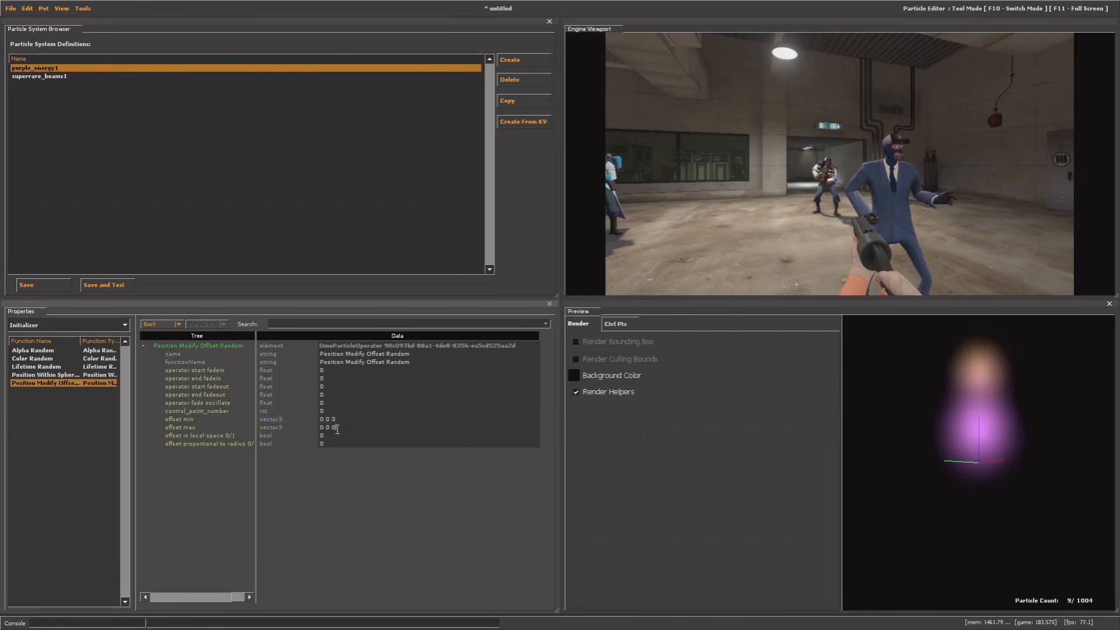
{"action": "double_click", "coordinate": [334, 429]}
{"action": "type", "text": "3"}
{"action": "key", "text": "Return"}
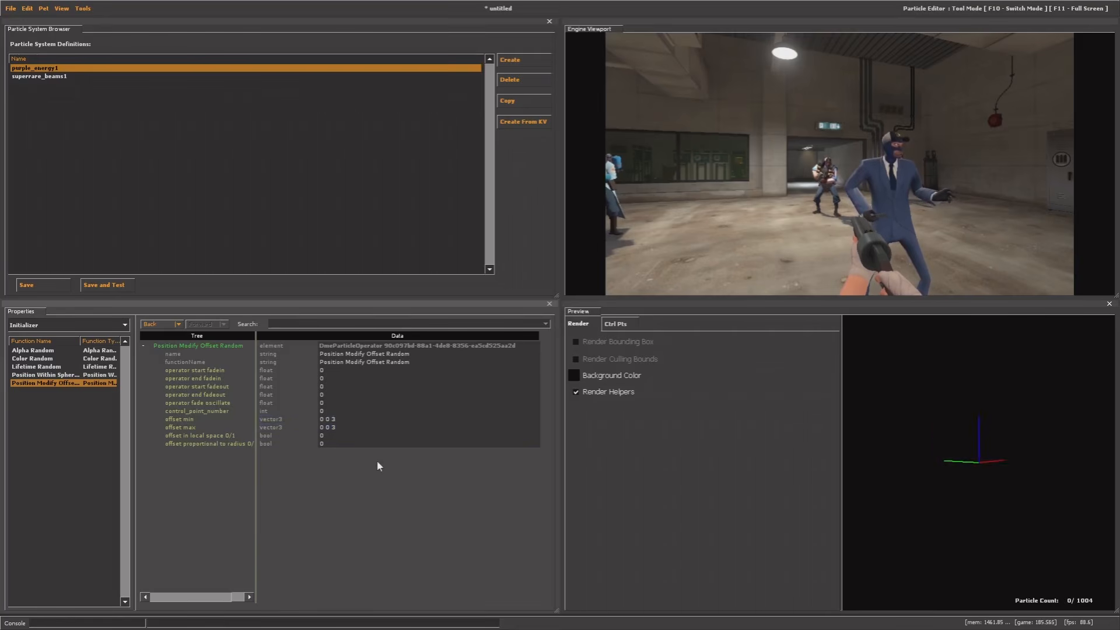
{"action": "left_click_drag", "start_coordinate": [1016, 465], "coordinate": [1015, 480]}
Raise both offset min and offset max to 0 0 5
{"action": "double_click", "coordinate": [334, 419]}
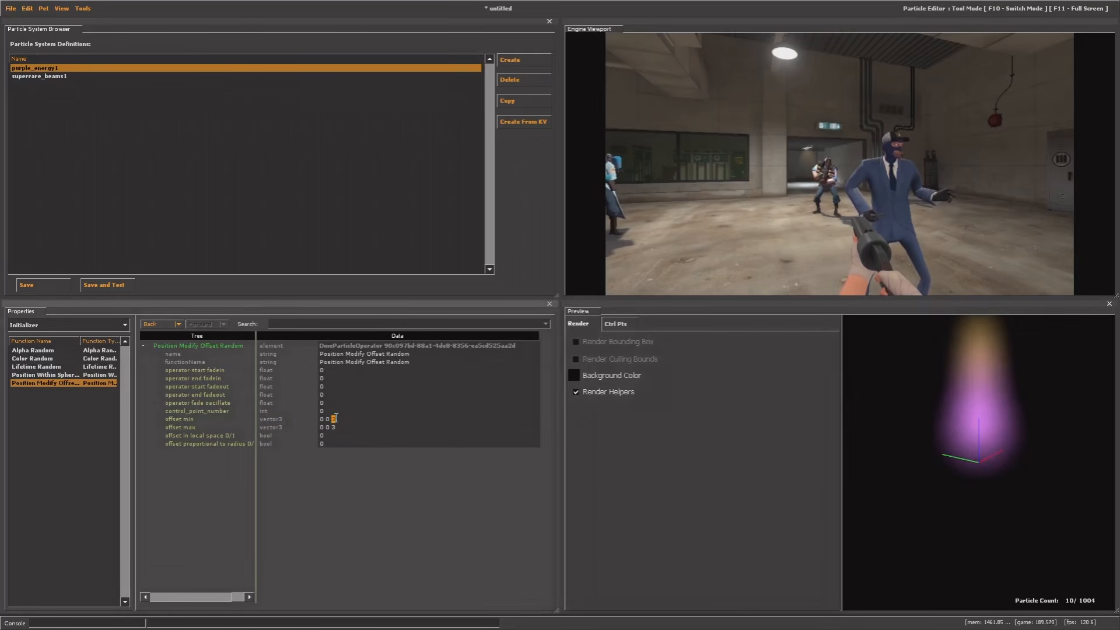
{"action": "type", "text": "5"}
{"action": "key", "text": "Return"}
{"action": "double_click", "coordinate": [334, 427]}
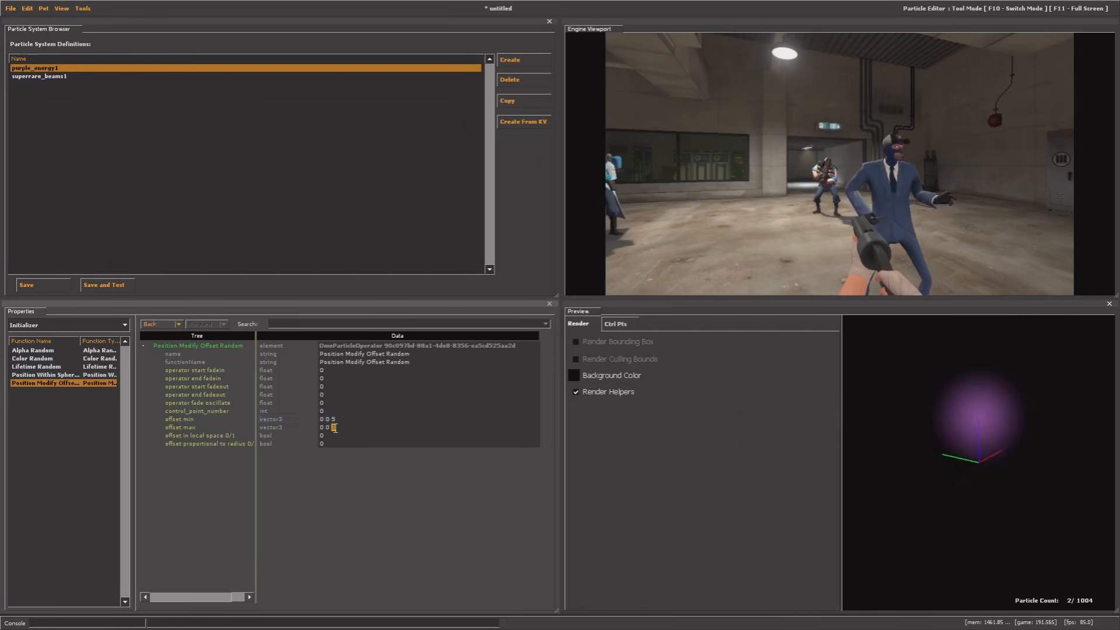
{"action": "type", "text": "5"}
{"action": "key", "text": "Return"}
{"action": "left_click", "coordinate": [344, 465]}
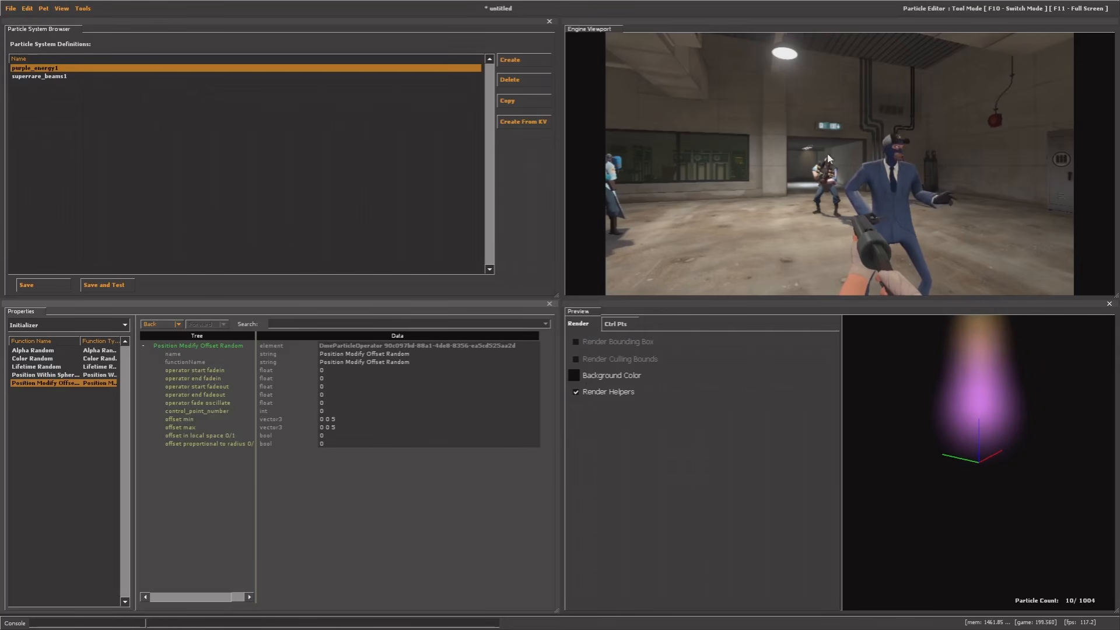
{"action": "left_click", "coordinate": [46, 323]}
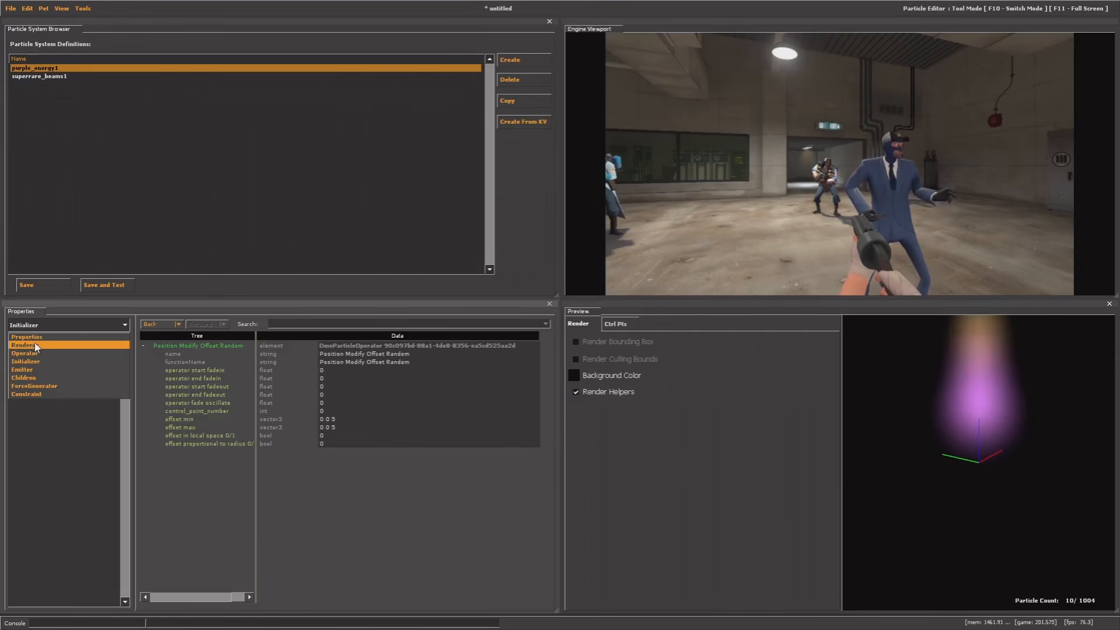
Set the Radius Scale operator's start scale to 2 and end scale to 1.2
{"action": "left_click", "coordinate": [33, 351]}
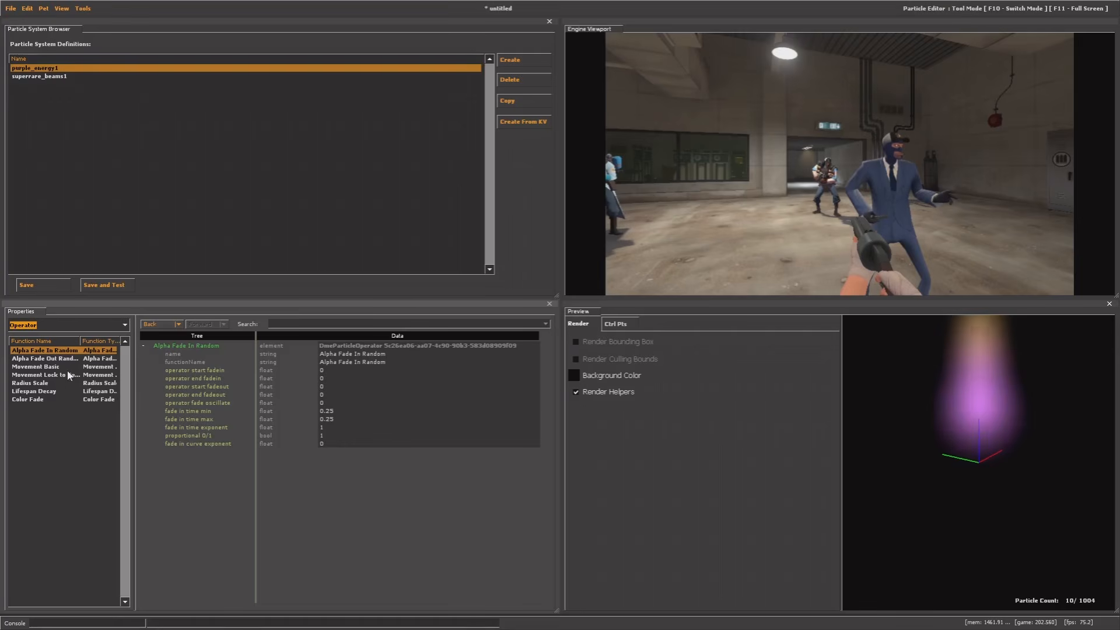
{"action": "left_click", "coordinate": [32, 383]}
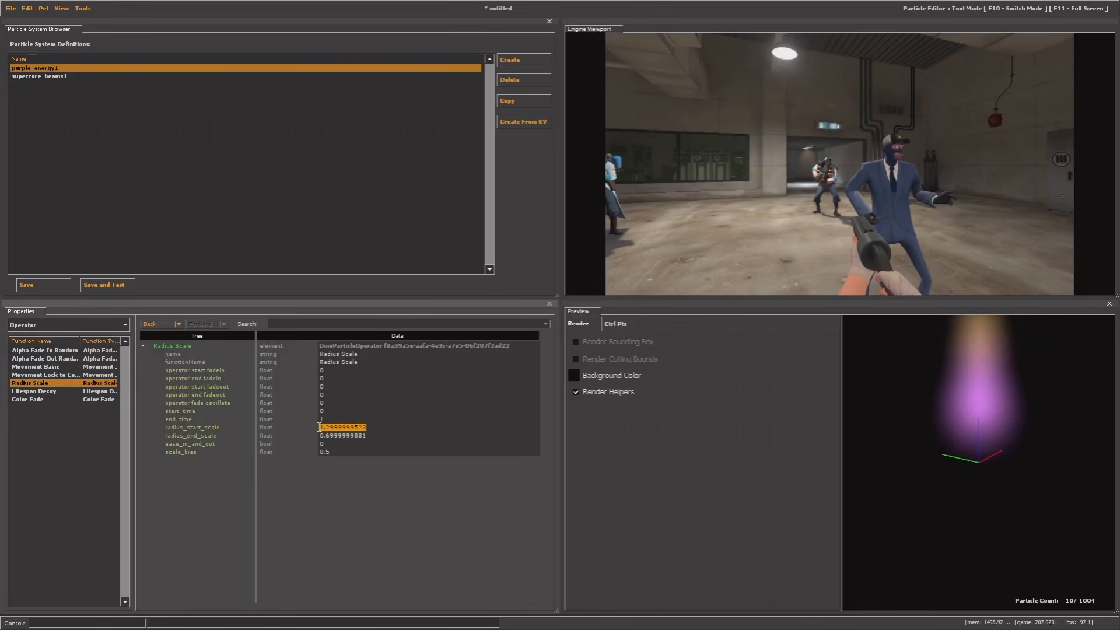
{"action": "key", "text": "Return"}
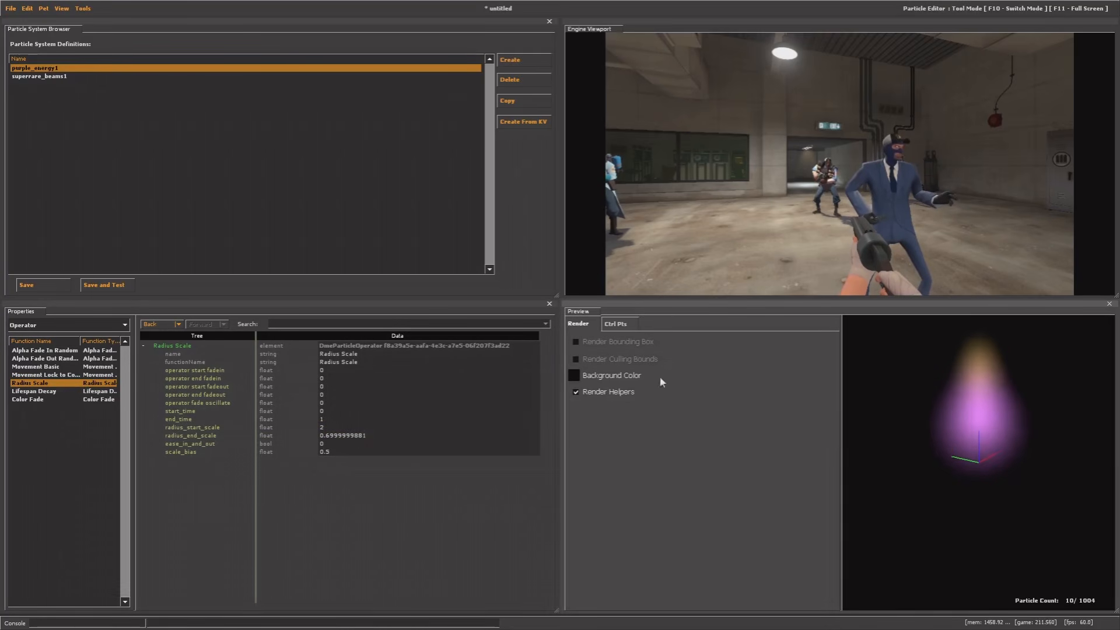
{"action": "left_click", "coordinate": [321, 437]}
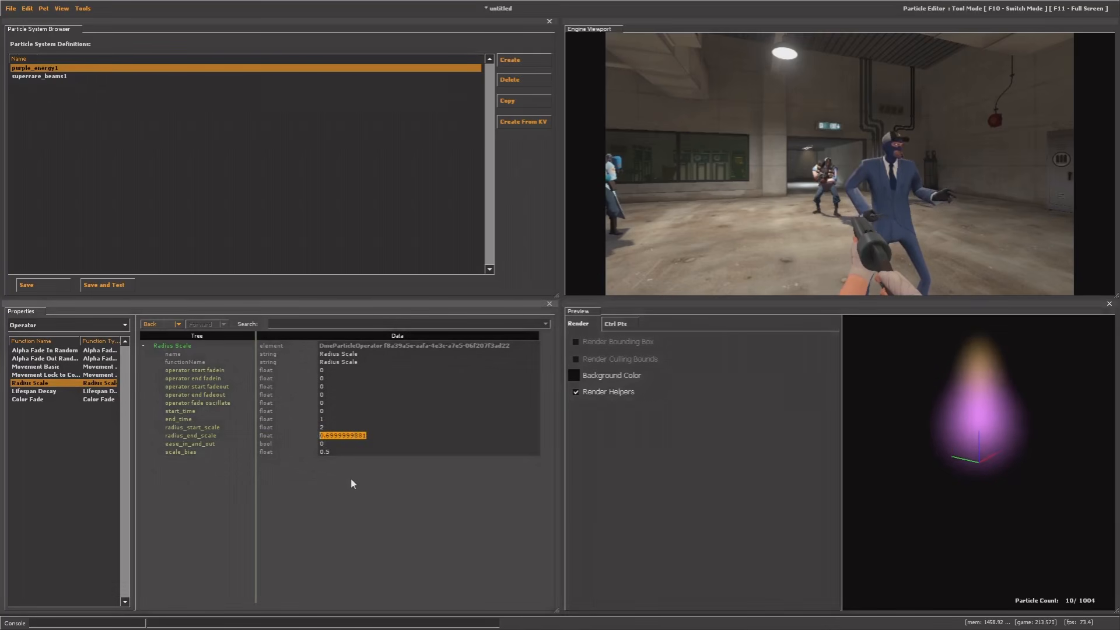
{"action": "type", "text": "1"}
{"action": "key", "text": "Return"}
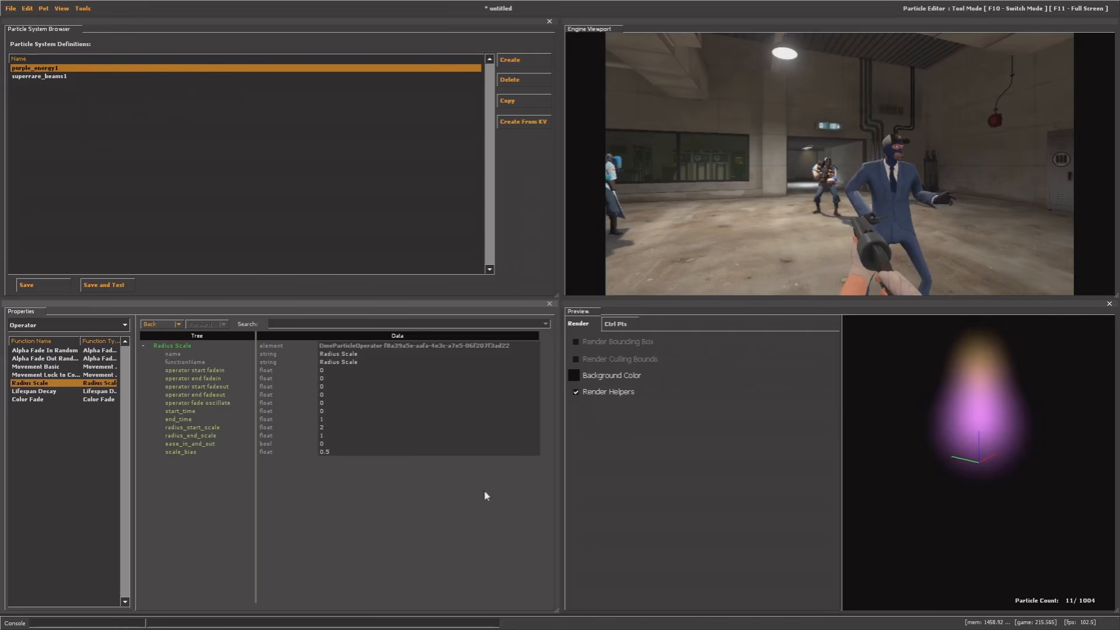
{"action": "left_click", "coordinate": [331, 438]}
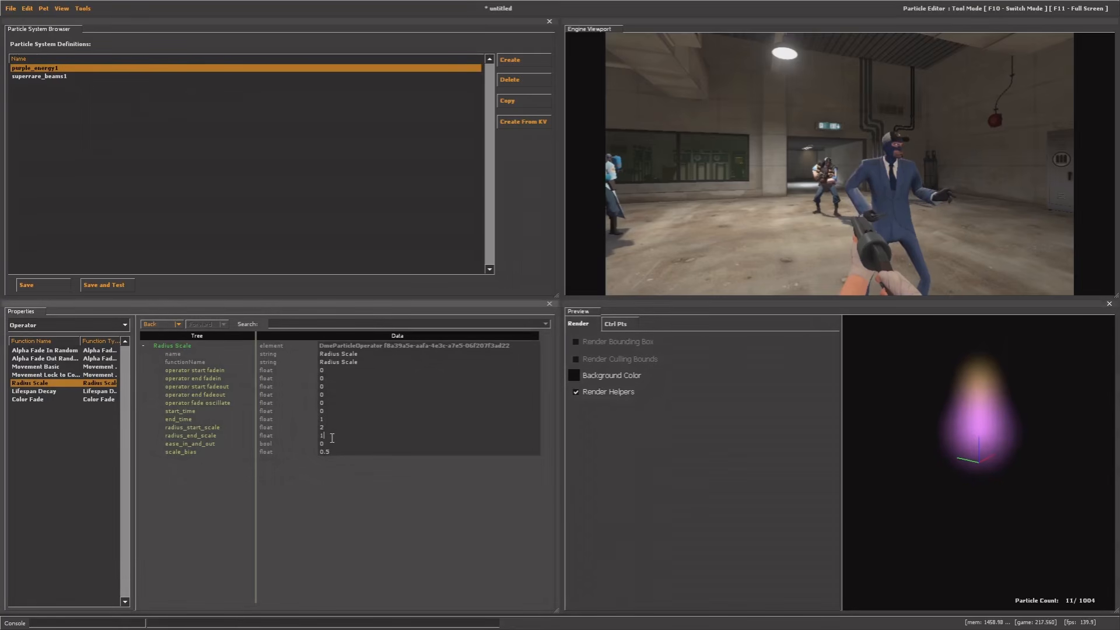
{"action": "key", "text": "Return"}
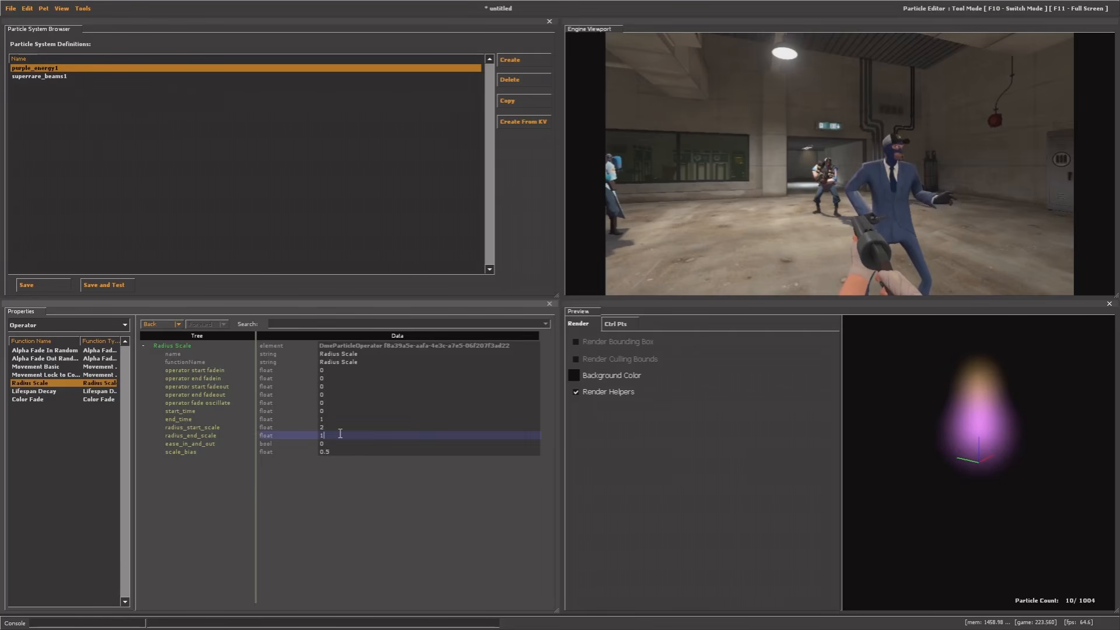
{"action": "left_click", "coordinate": [360, 464]}
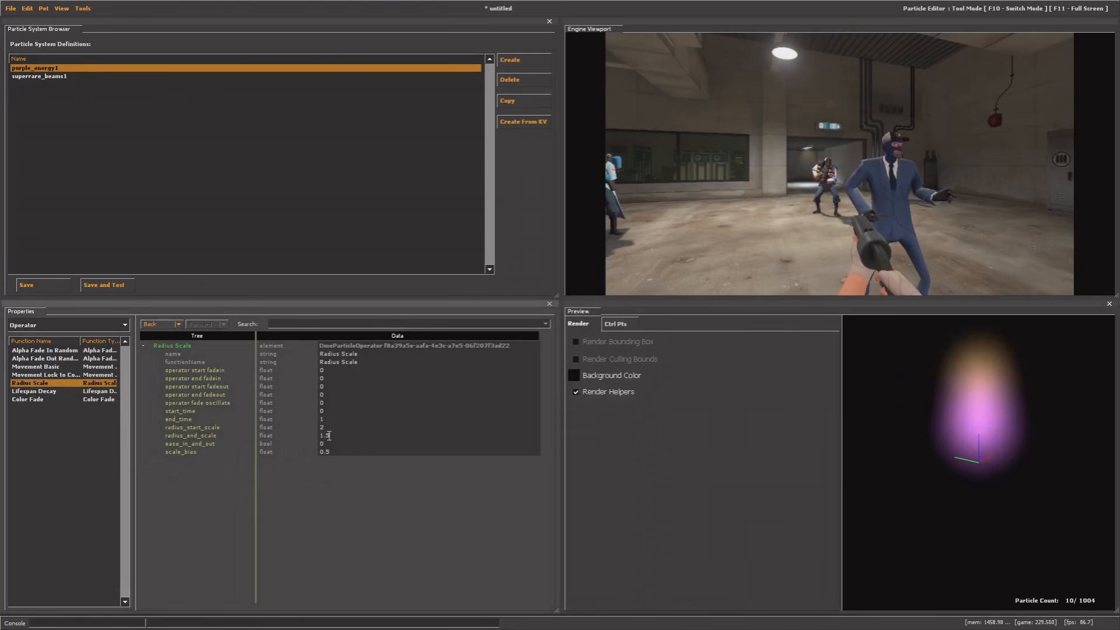
{"action": "left_click", "coordinate": [360, 487]}
{"action": "left_click_drag", "start_coordinate": [956, 484], "coordinate": [896, 484]}
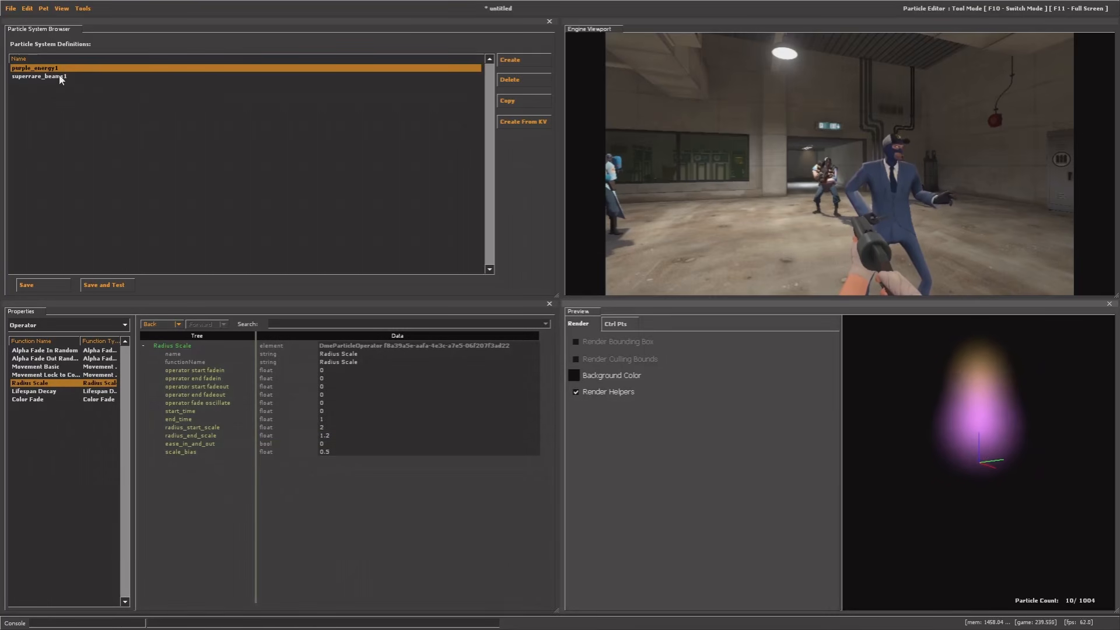
{"action": "key", "text": "F10"}
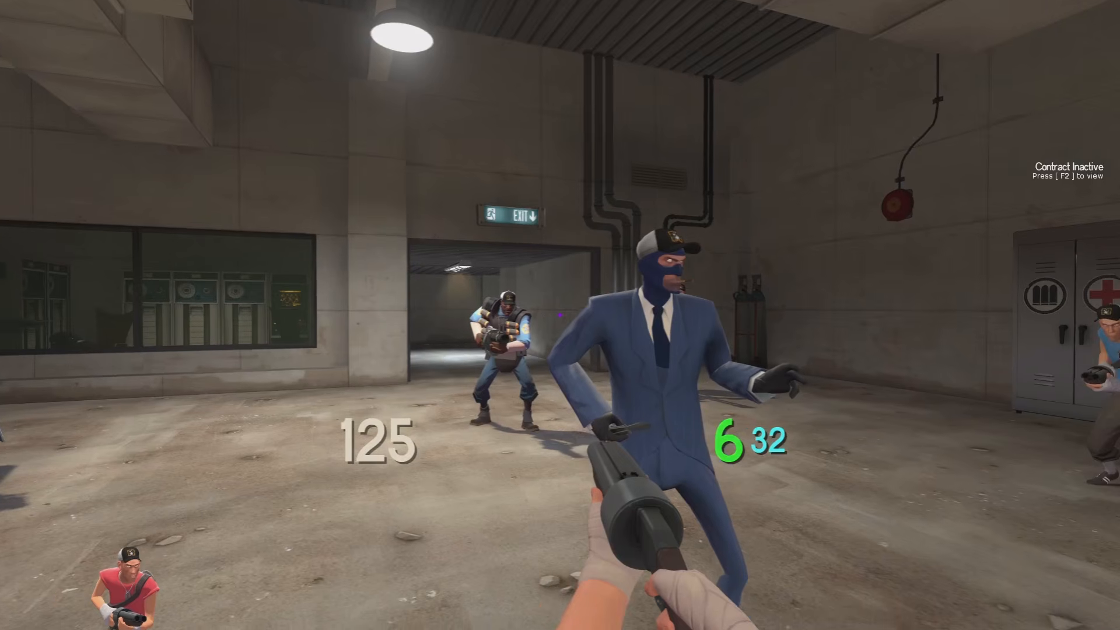
Rerun itemtest and apply the test items to the bots
{"action": "key", "text": "Escape"}
{"action": "type", "text": "ite"}
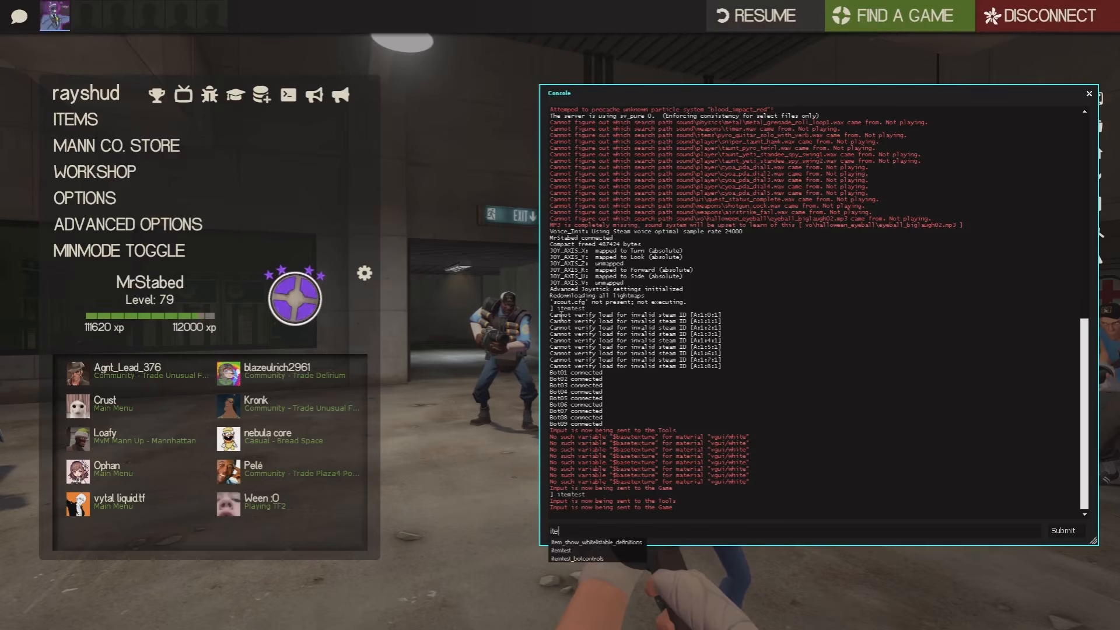
{"action": "type", "text": "mtest"}
{"action": "key", "text": "Return"}
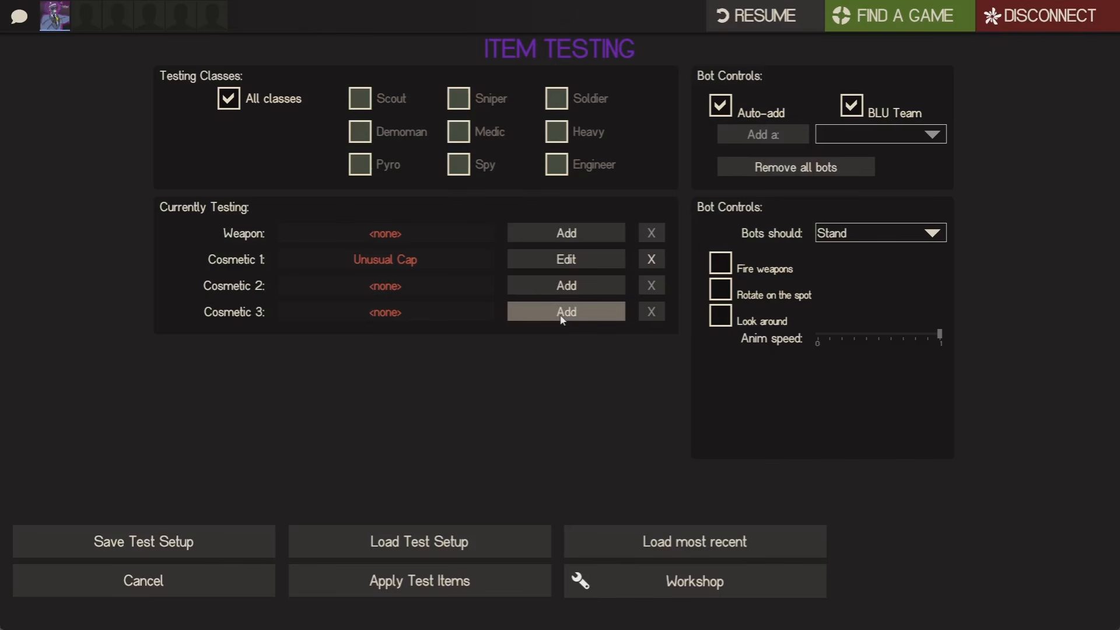
{"action": "left_click", "coordinate": [450, 581]}
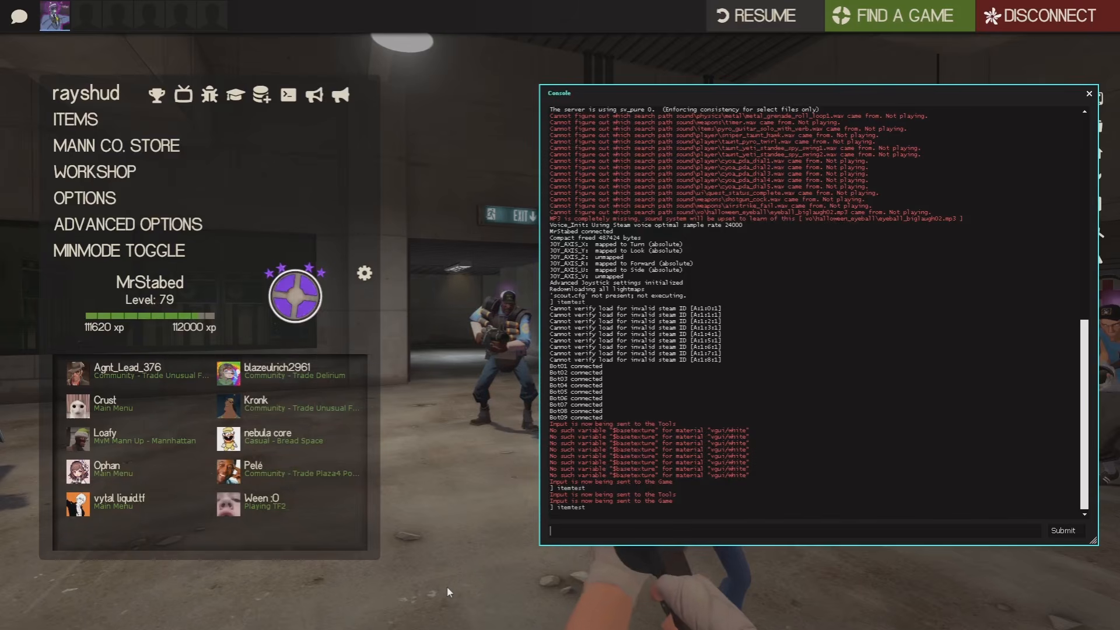
Circle the Scout, Engineer and Sniper bots to inspect their enlarged purple glows, then return to the editor
{"action": "key", "text": "w"}
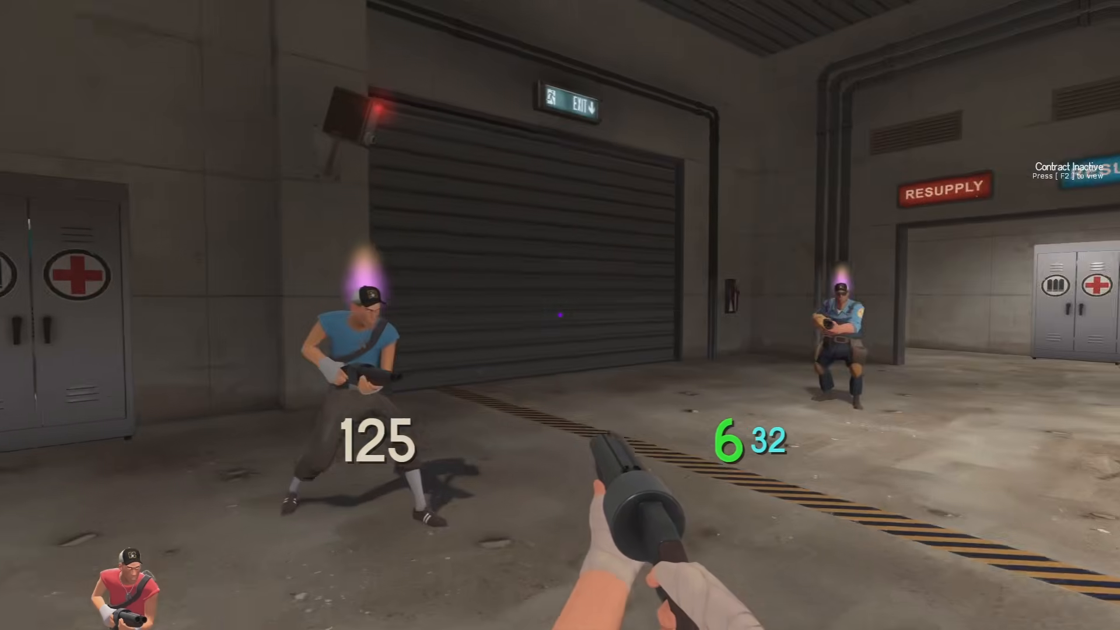
{"action": "key", "text": "a"}
{"action": "key", "text": "d"}
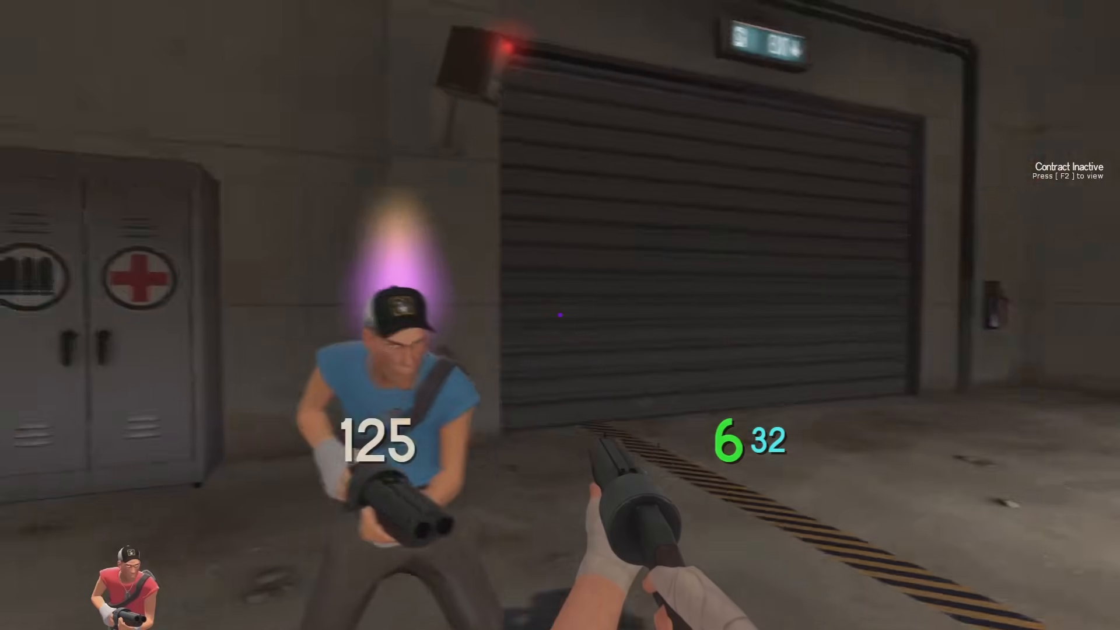
{"action": "key", "text": "a"}
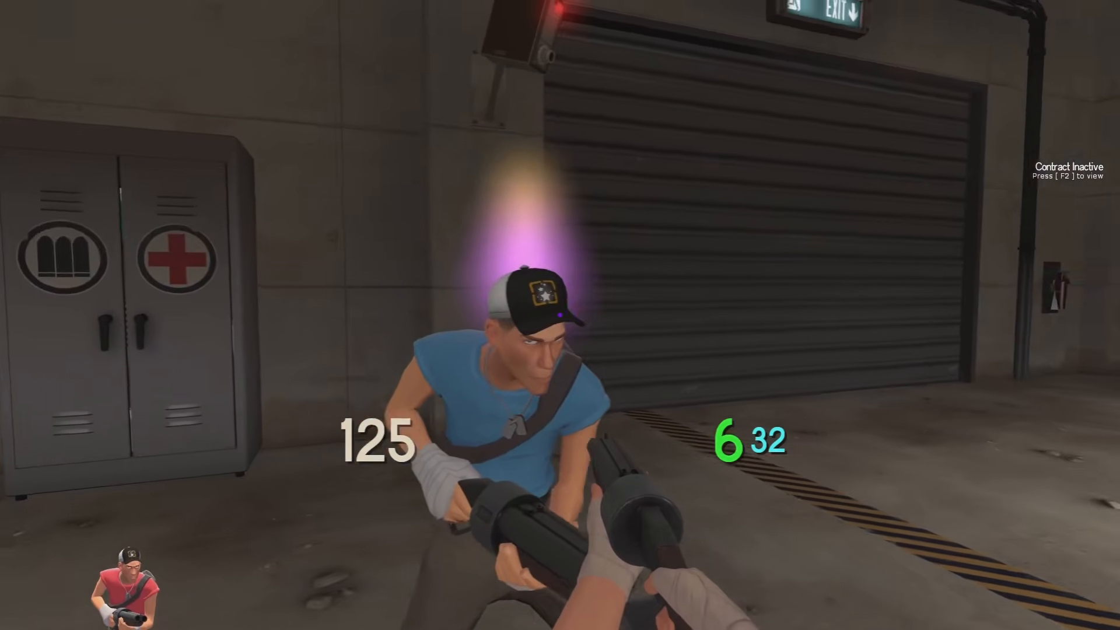
{"action": "key", "text": "d"}
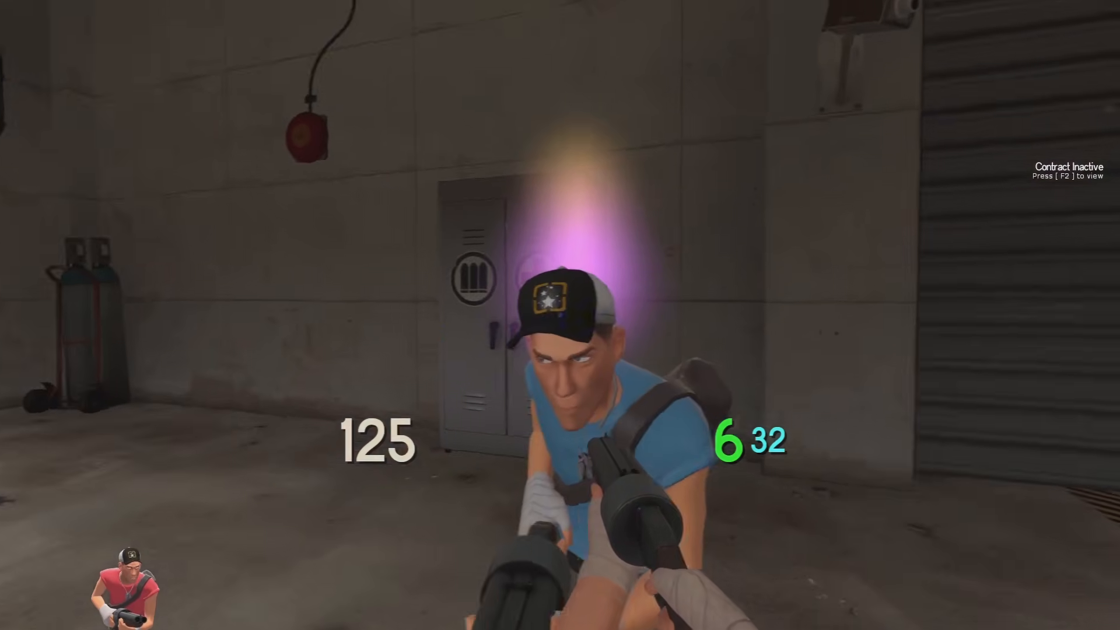
{"action": "key", "text": "a"}
{"action": "key", "text": "a"}
{"action": "key", "text": "d"}
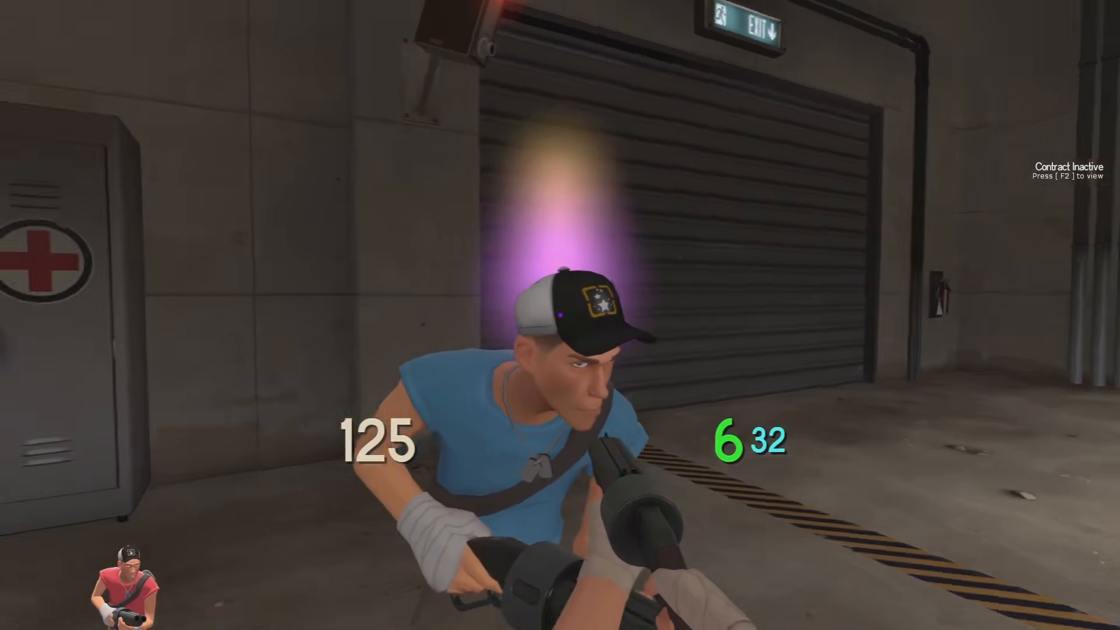
{"action": "key", "text": "a"}
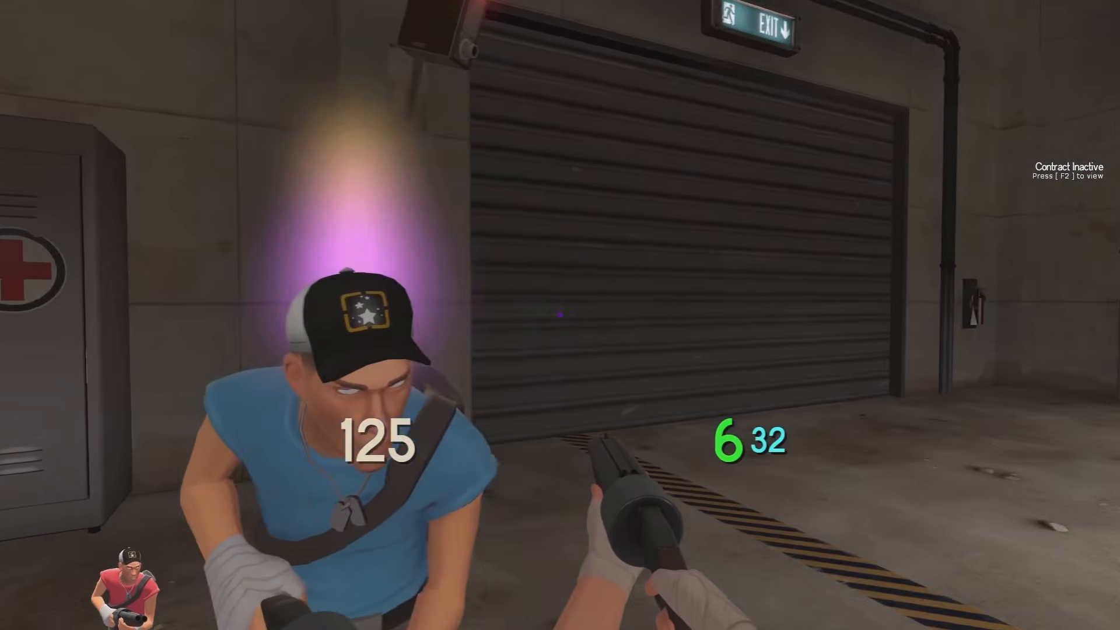
{"action": "key", "text": "w"}
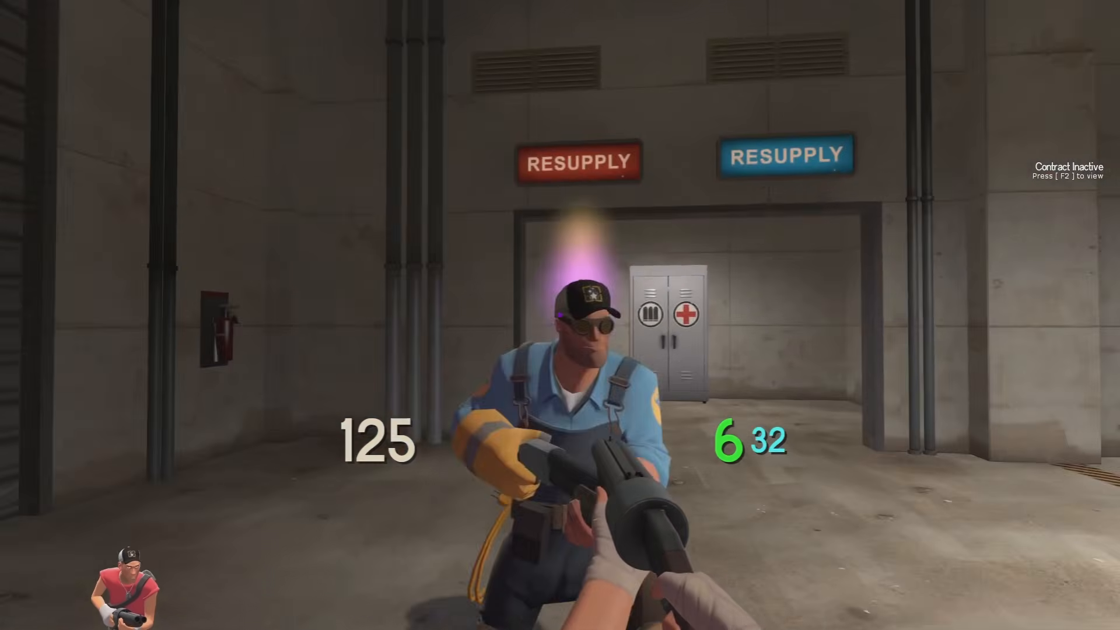
{"action": "key", "text": "d"}
{"action": "key", "text": "d"}
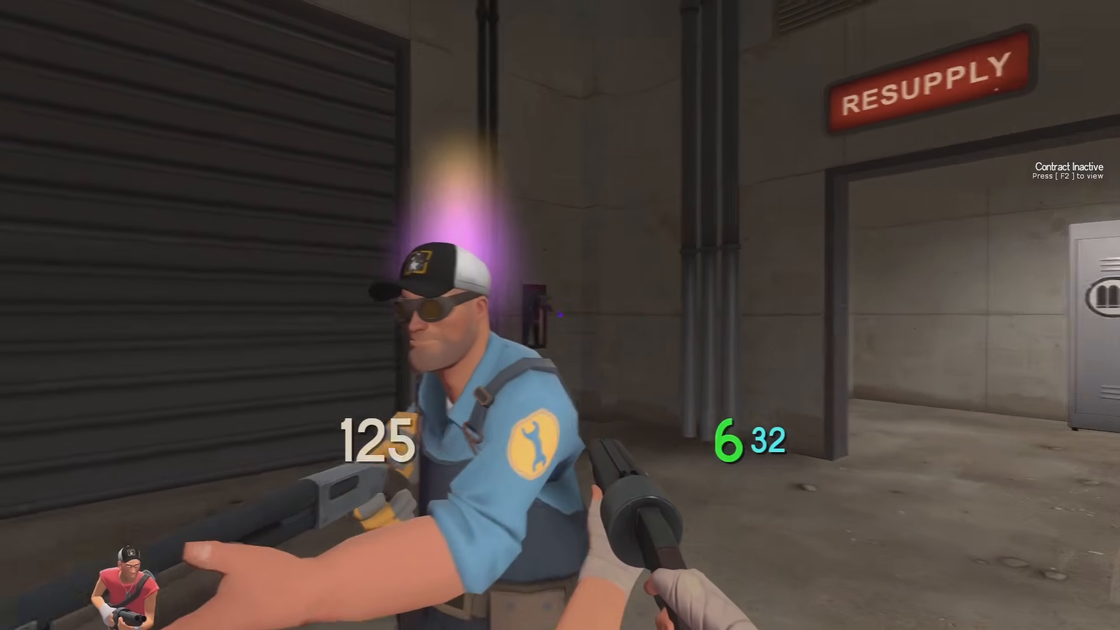
{"action": "key", "text": "a"}
{"action": "key", "text": "d"}
{"action": "key", "text": "w"}
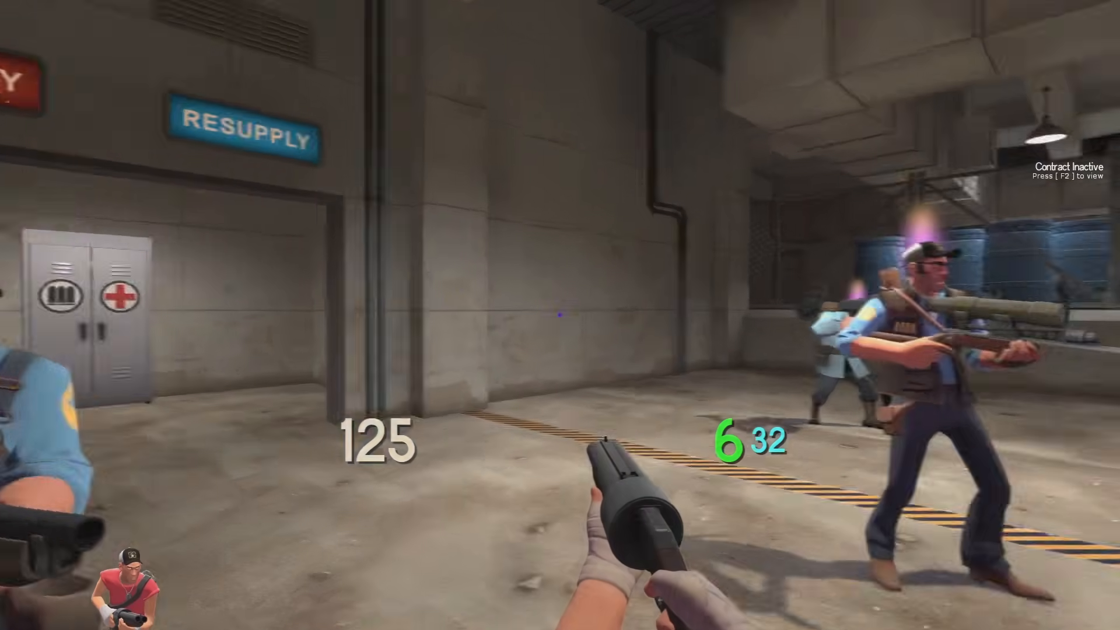
{"action": "key", "text": "d"}
{"action": "key", "text": "f"}
{"action": "key", "text": "d"}
{"action": "key", "text": "w"}
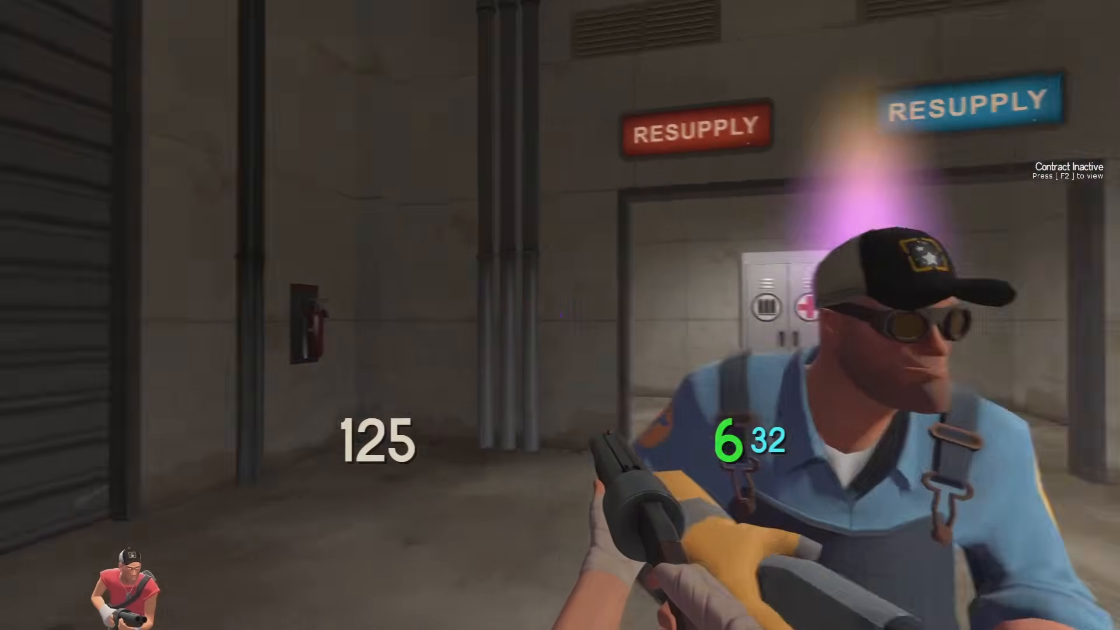
{"action": "key", "text": "a"}
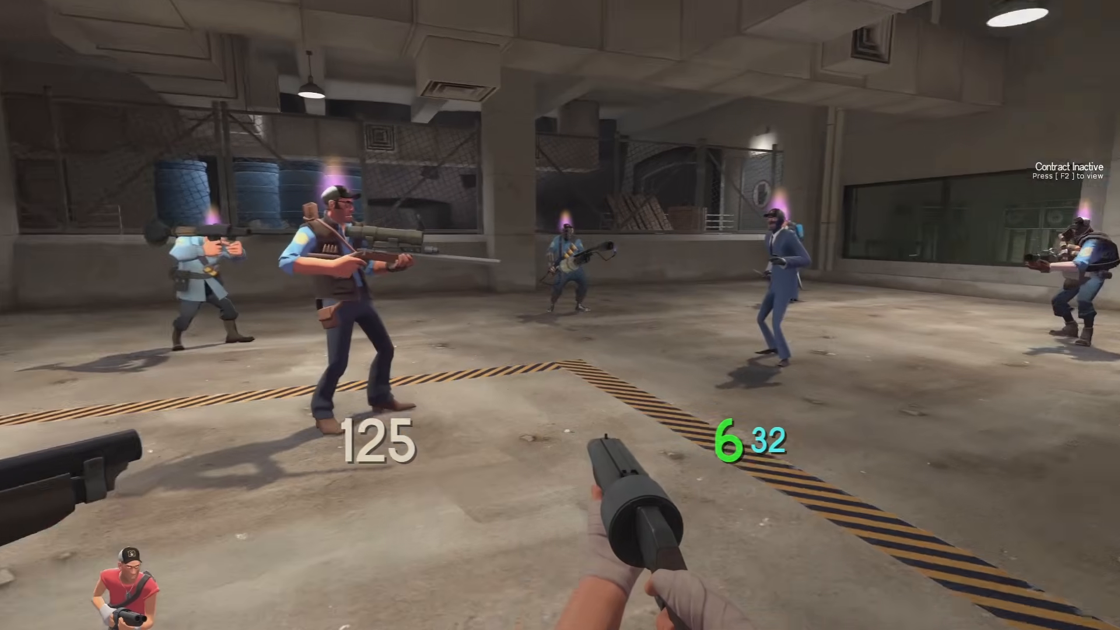
{"action": "key", "text": "F10"}
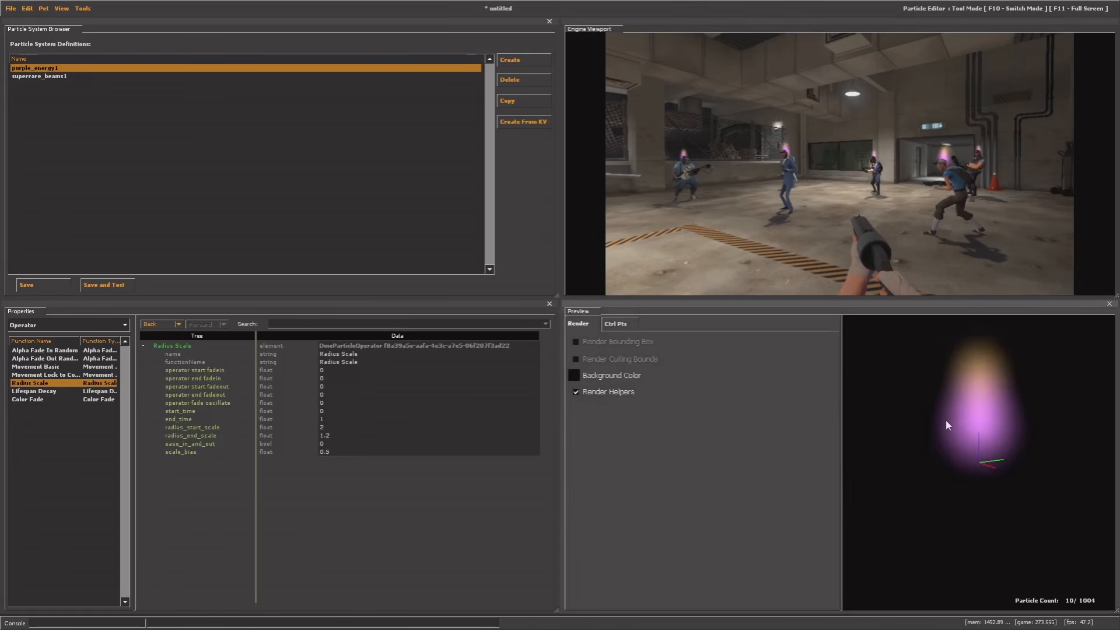
Orbit and tilt the preview around the glow, then return to the game holding the pistol
{"action": "left_click_drag", "start_coordinate": [946, 421], "coordinate": [968, 421]}
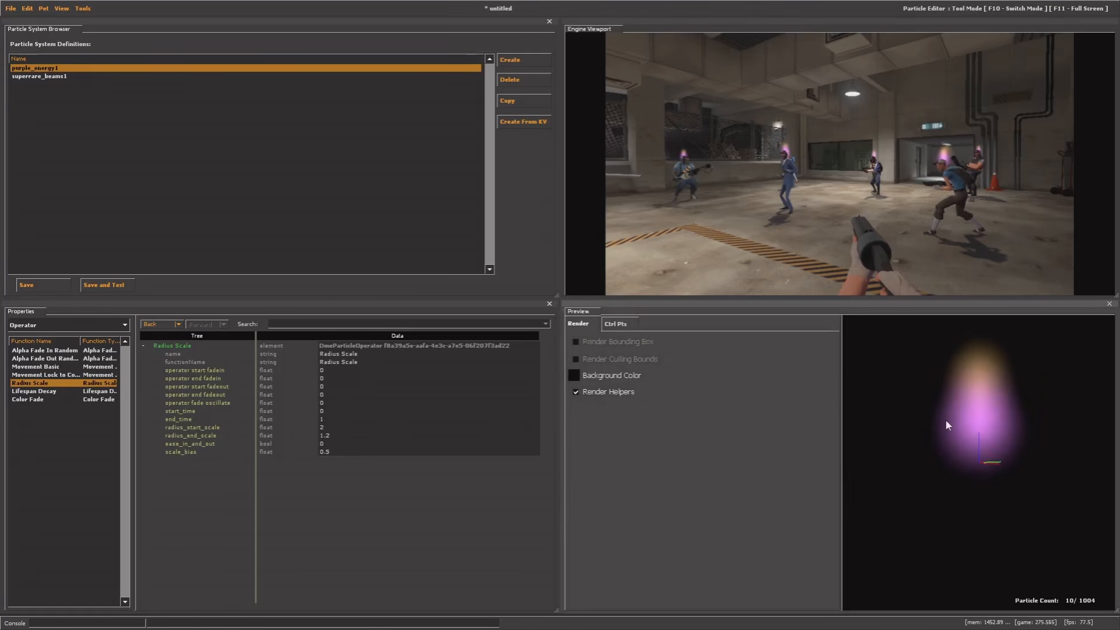
{"action": "left_click_drag", "start_coordinate": [929, 338], "coordinate": [929, 406]}
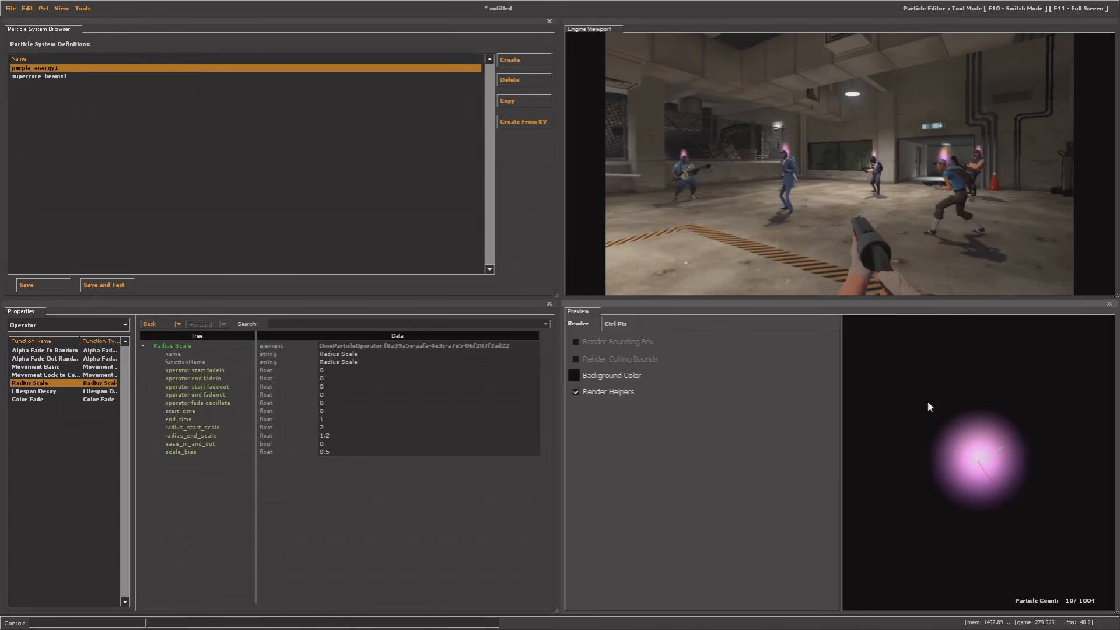
{"action": "key", "text": "F10"}
{"action": "key", "text": "2"}
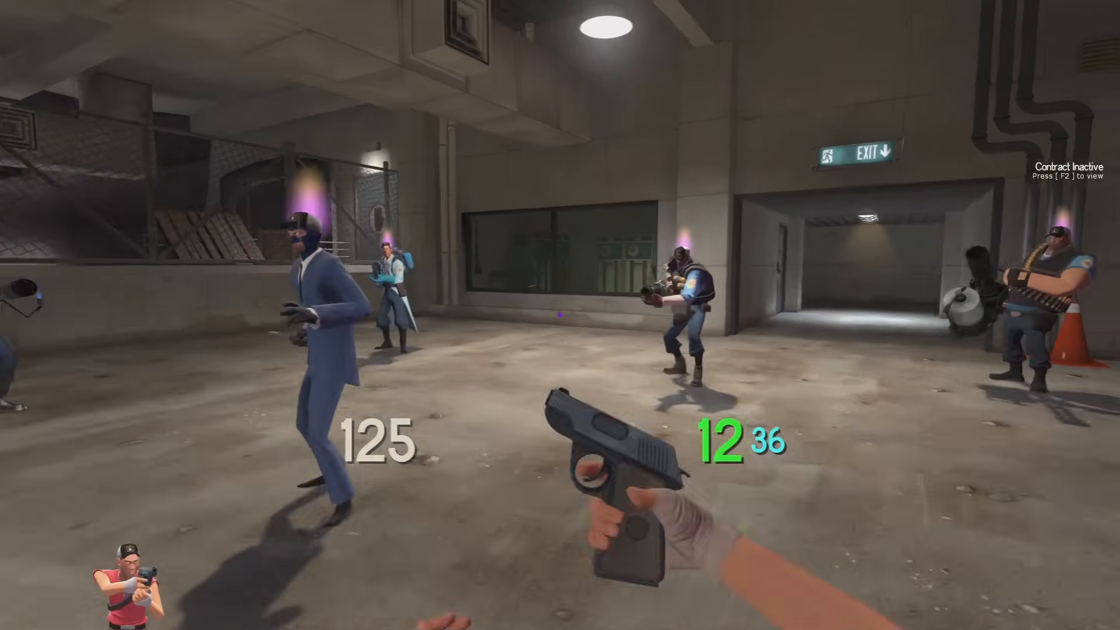
{"action": "key", "text": "3"}
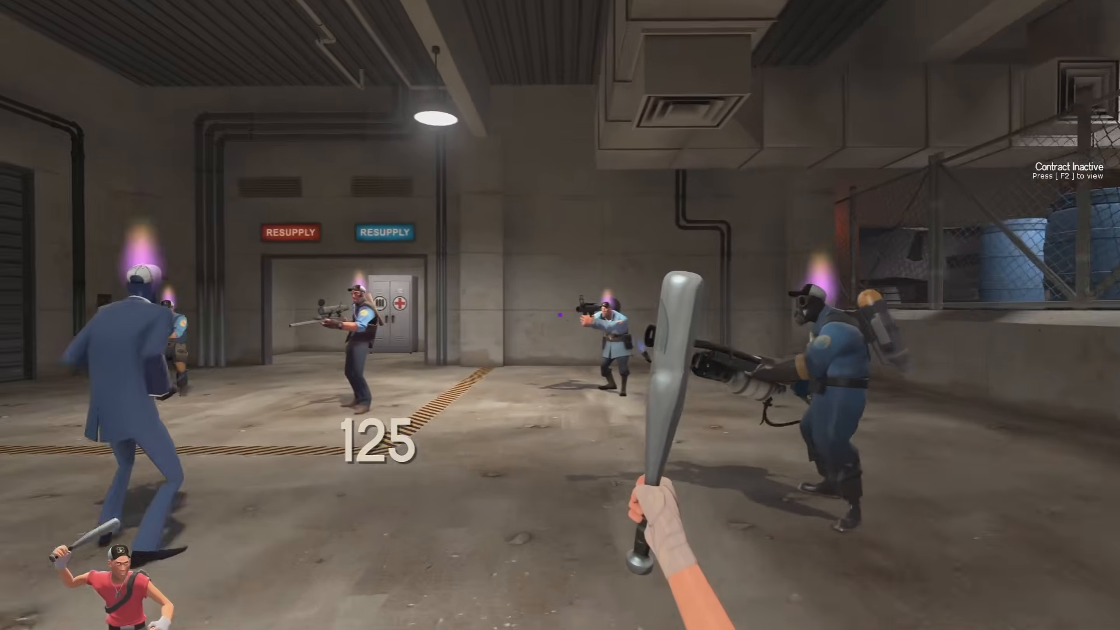
{"action": "key", "text": "w"}
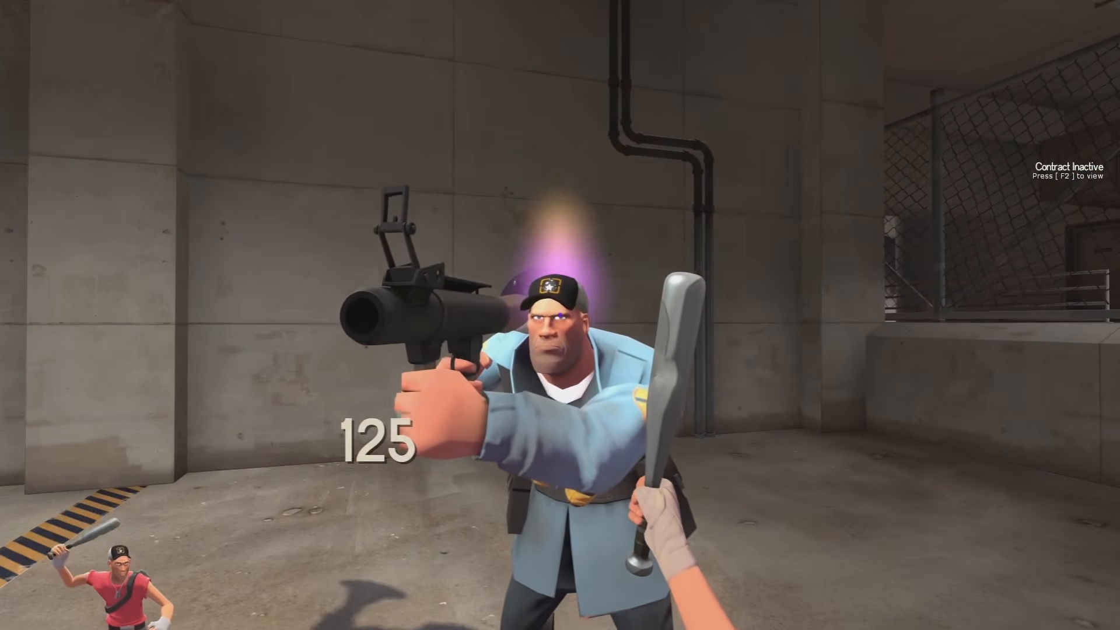
{"action": "key", "text": "w"}
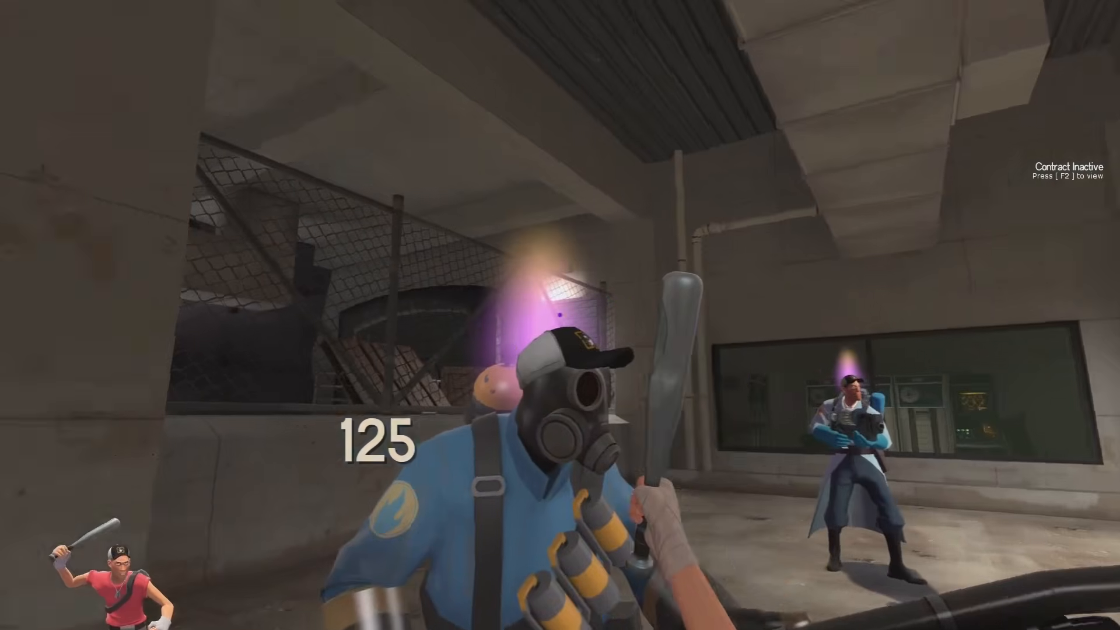
{"action": "key", "text": "w"}
{"action": "key", "text": "w"}
{"action": "key", "text": "a"}
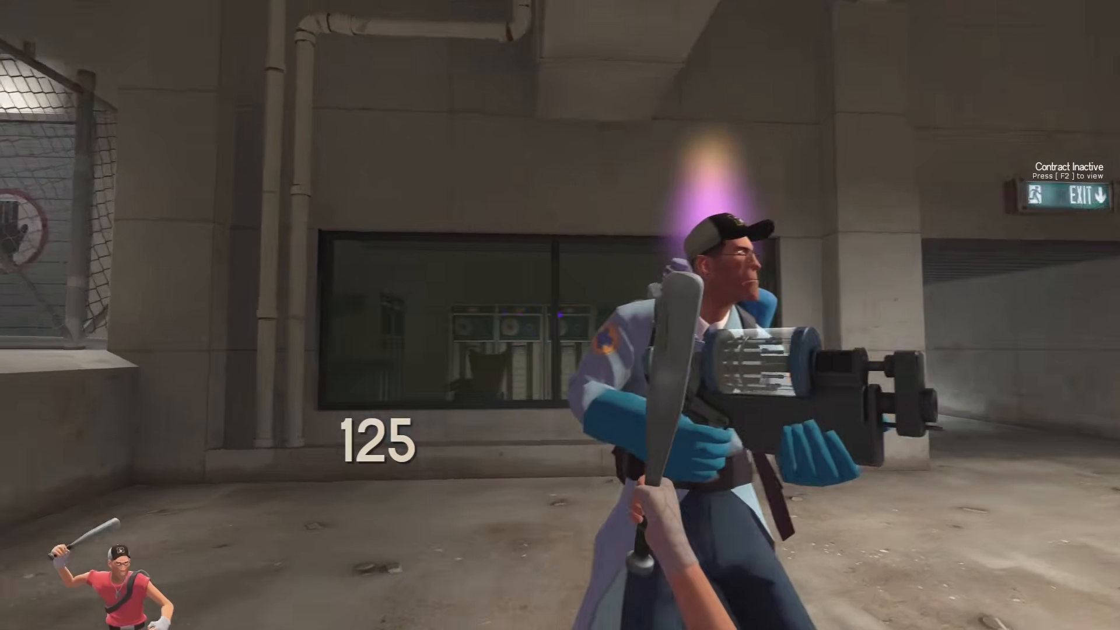